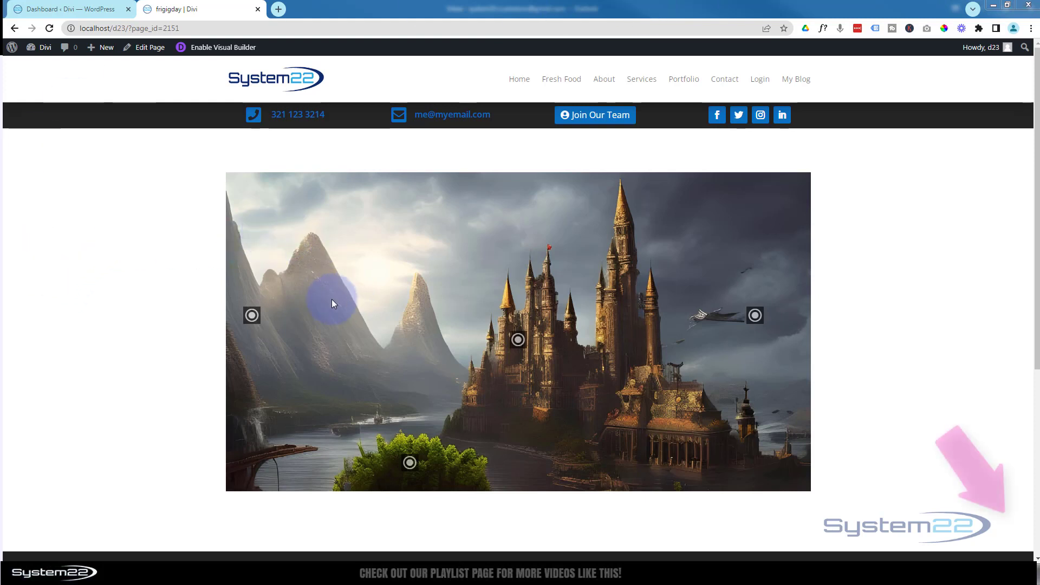
# Check the image hotspots on the desktop page, and test their pop-ups in the iPad Air device preview.
pyautogui.moveTo(252, 315)
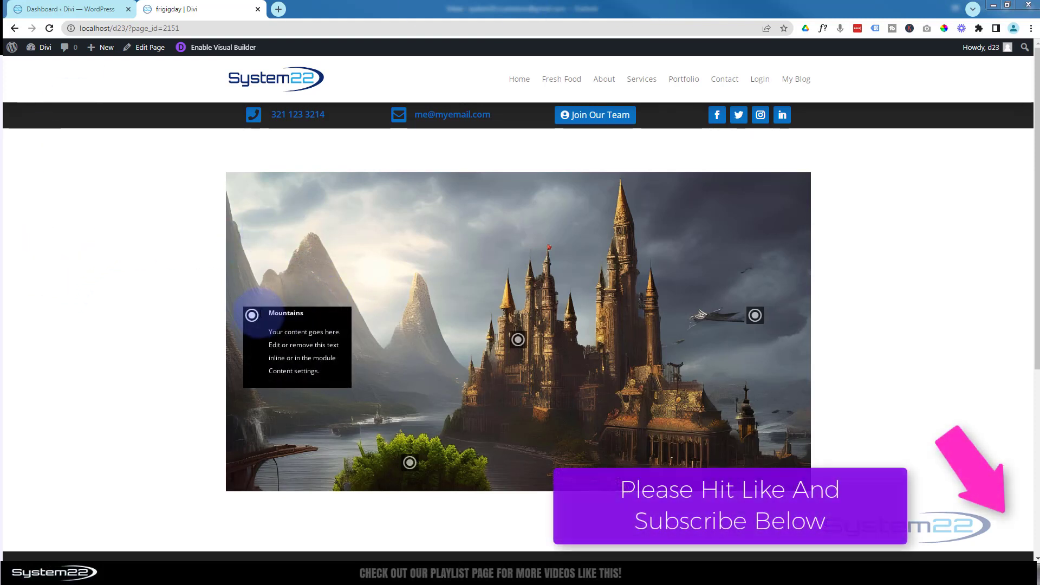
pyautogui.moveTo(512, 333)
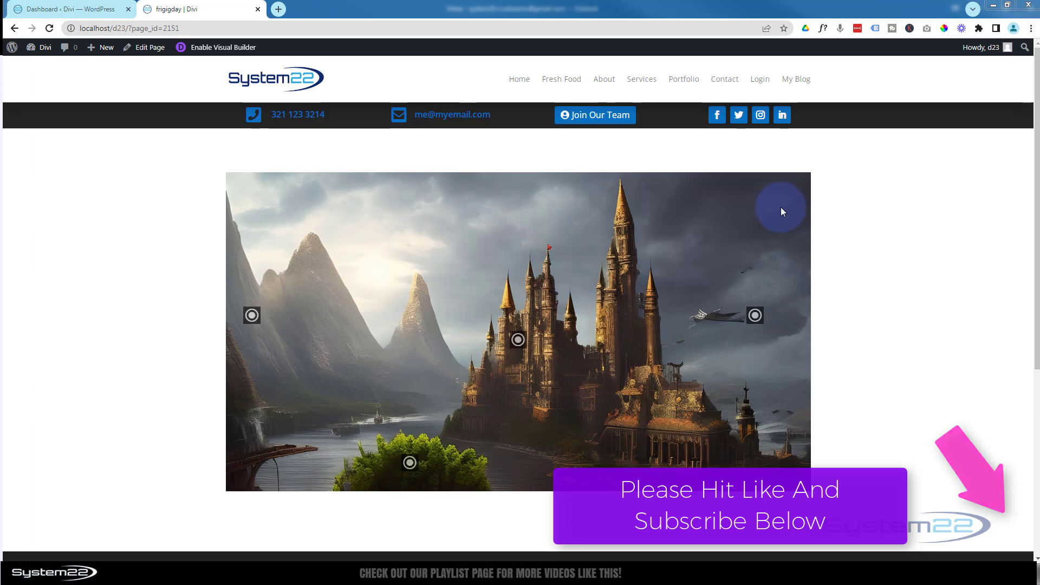
pyautogui.hotkey('ctrl', 'shift', 'i')
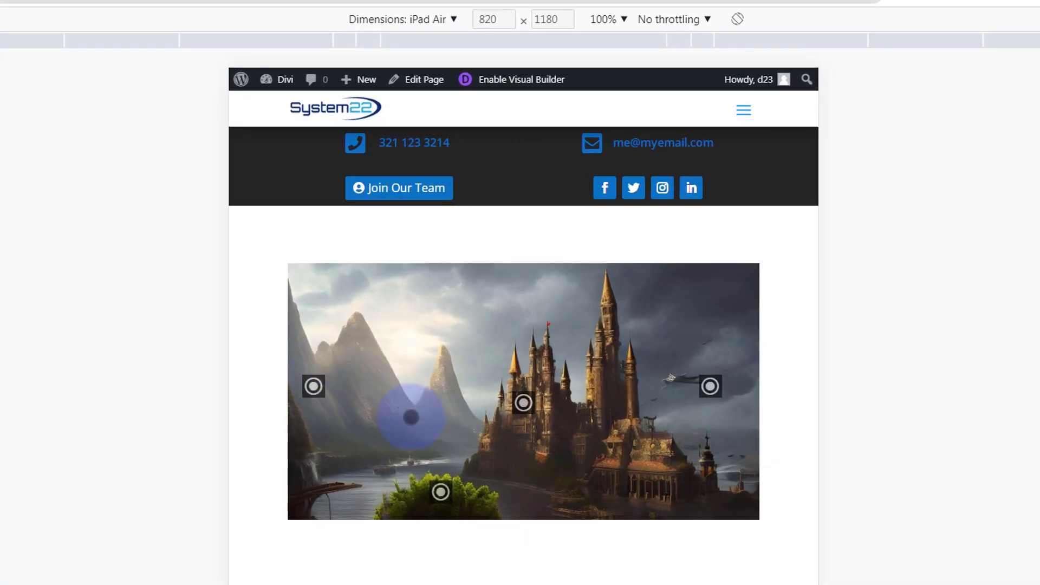
pyautogui.click(313, 386)
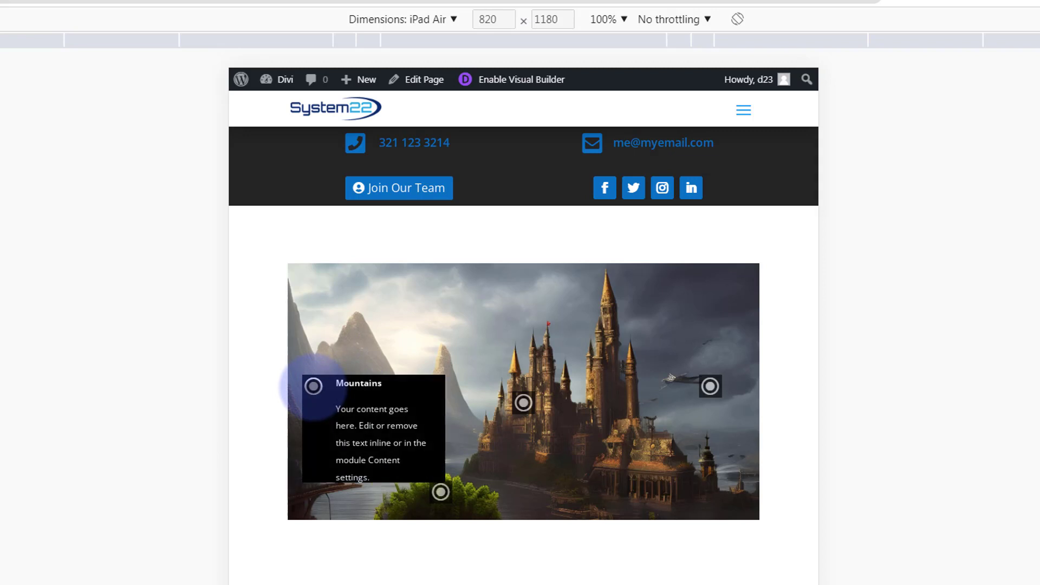
pyautogui.click(372, 303)
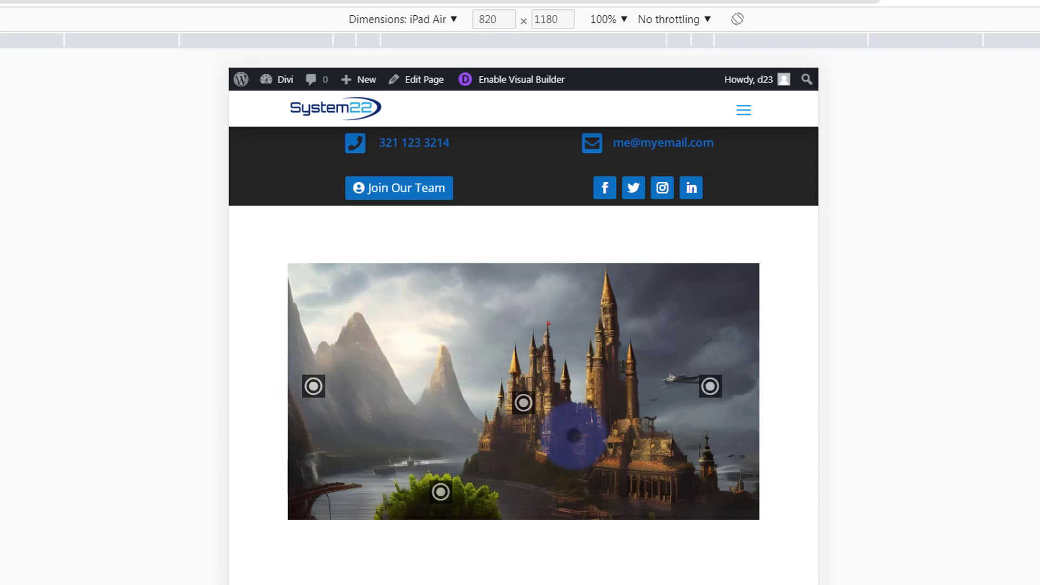
pyautogui.click(523, 403)
pyautogui.click(509, 312)
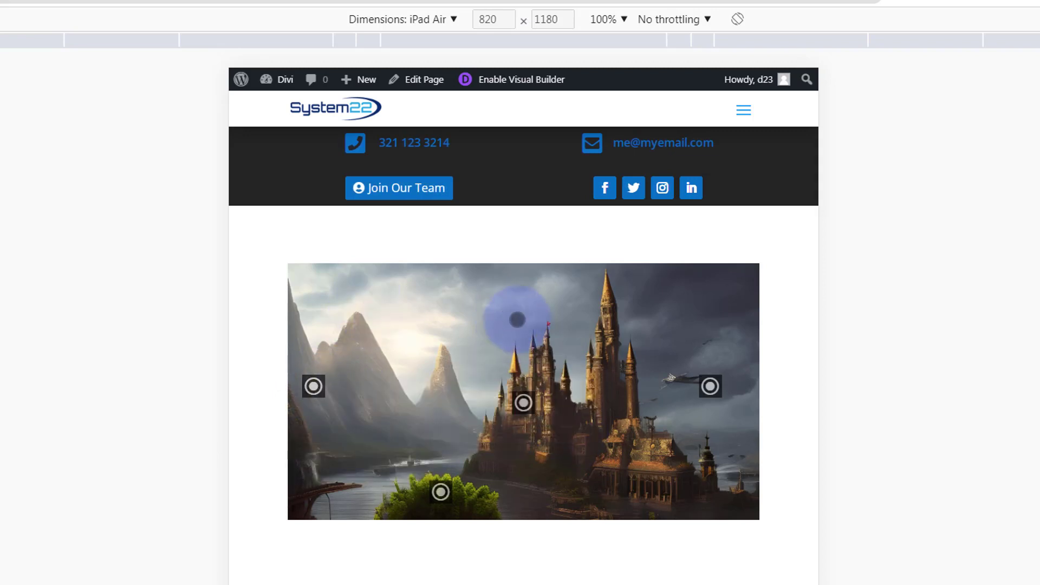
pyautogui.click(710, 386)
pyautogui.click(710, 323)
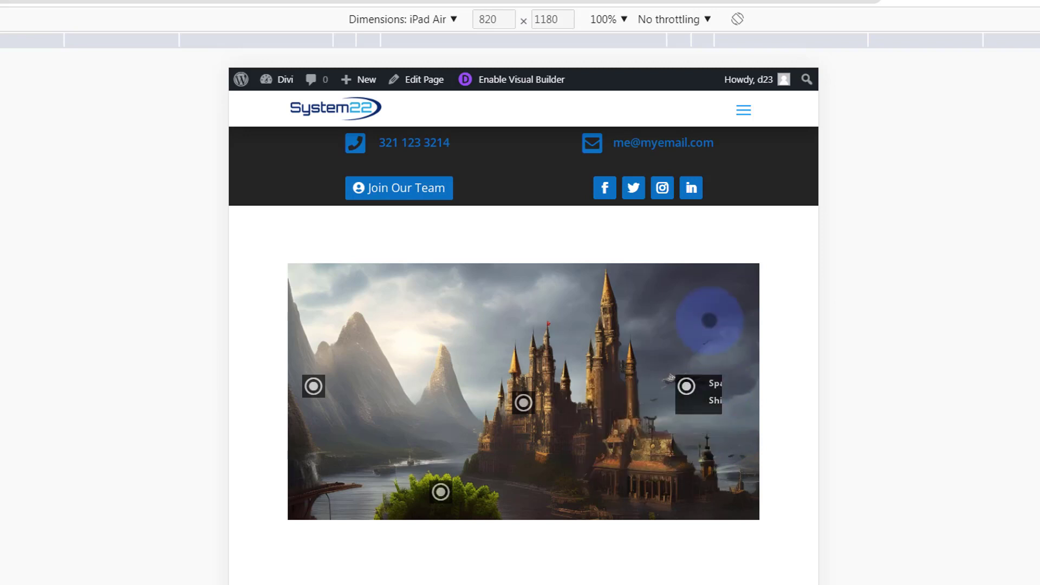
pyautogui.click(440, 492)
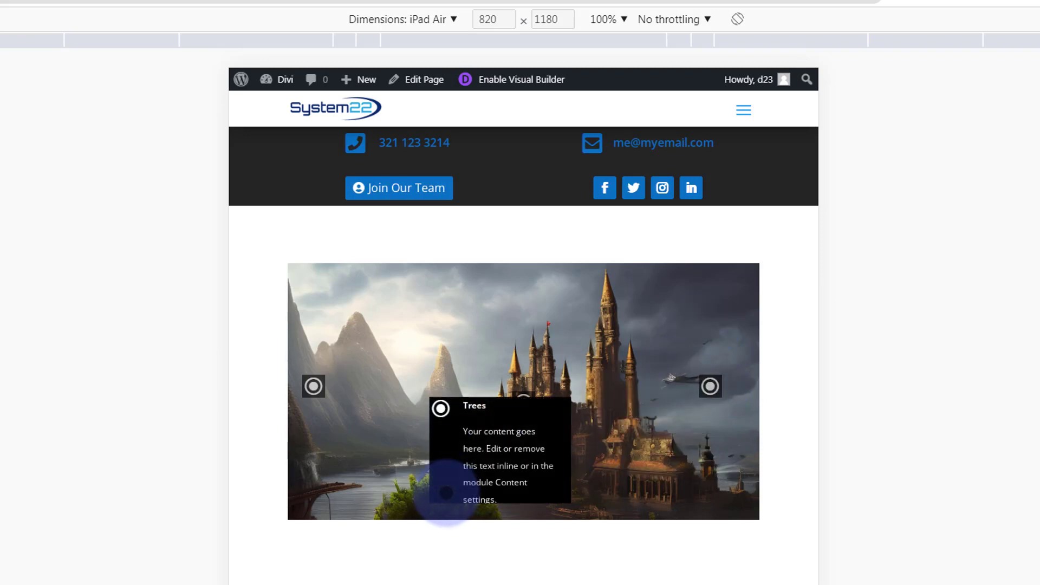
pyautogui.click(400, 391)
# Switch the device preview to iPhone 12 Pro at 200% zoom.
pyautogui.click(440, 20)
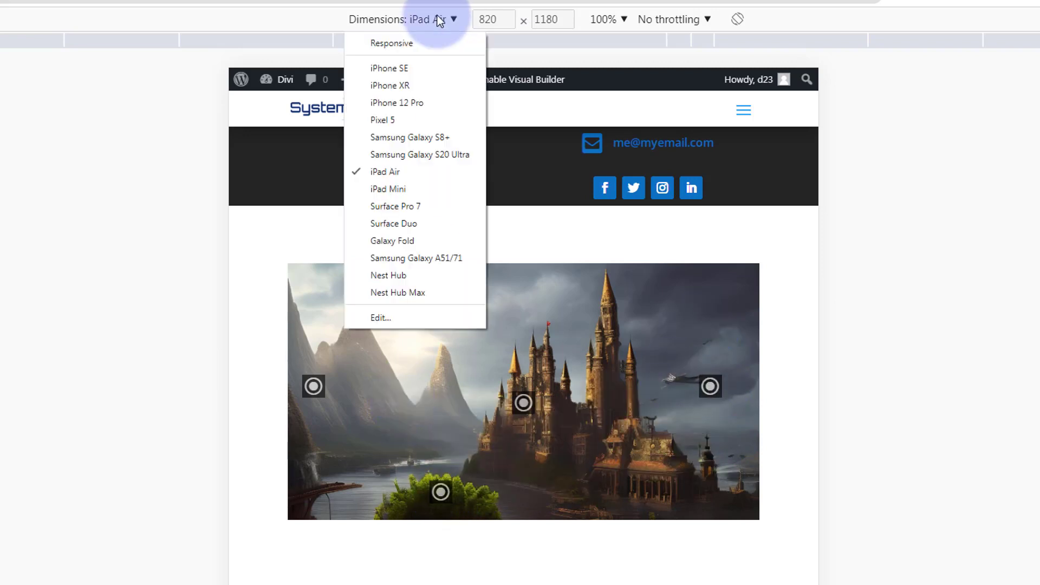
pyautogui.click(410, 105)
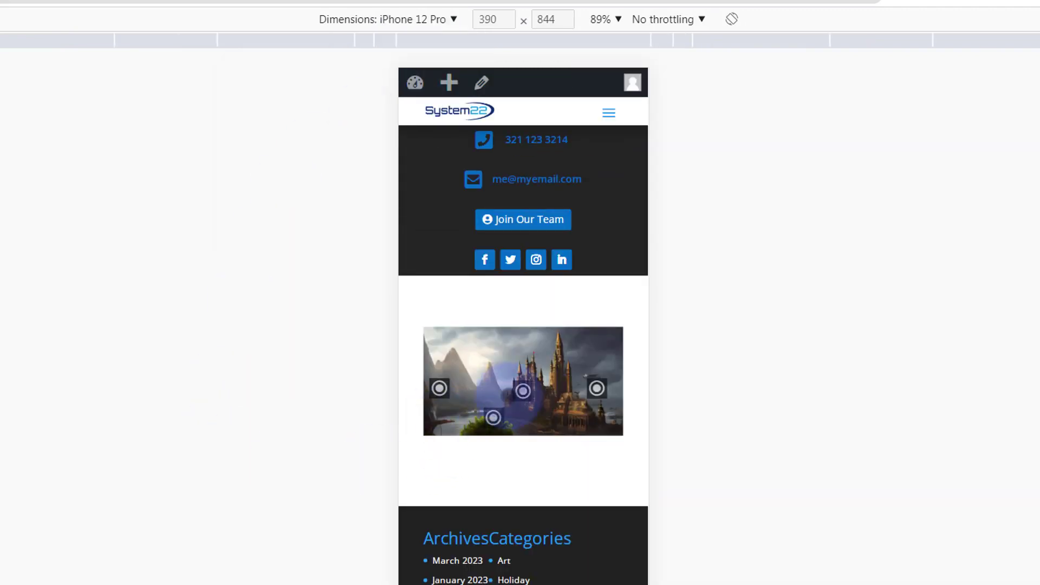
pyautogui.click(608, 21)
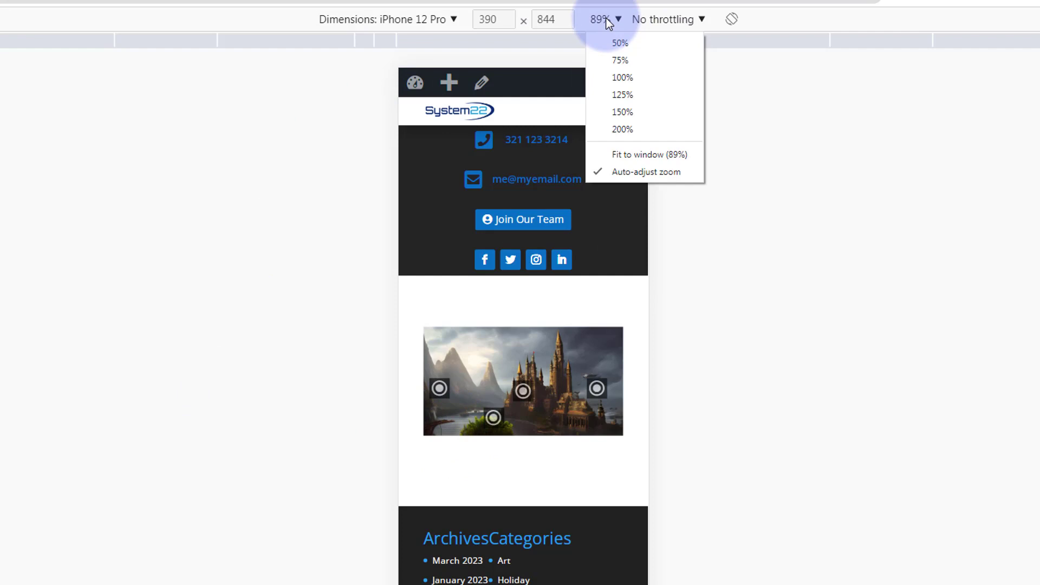
pyautogui.click(627, 130)
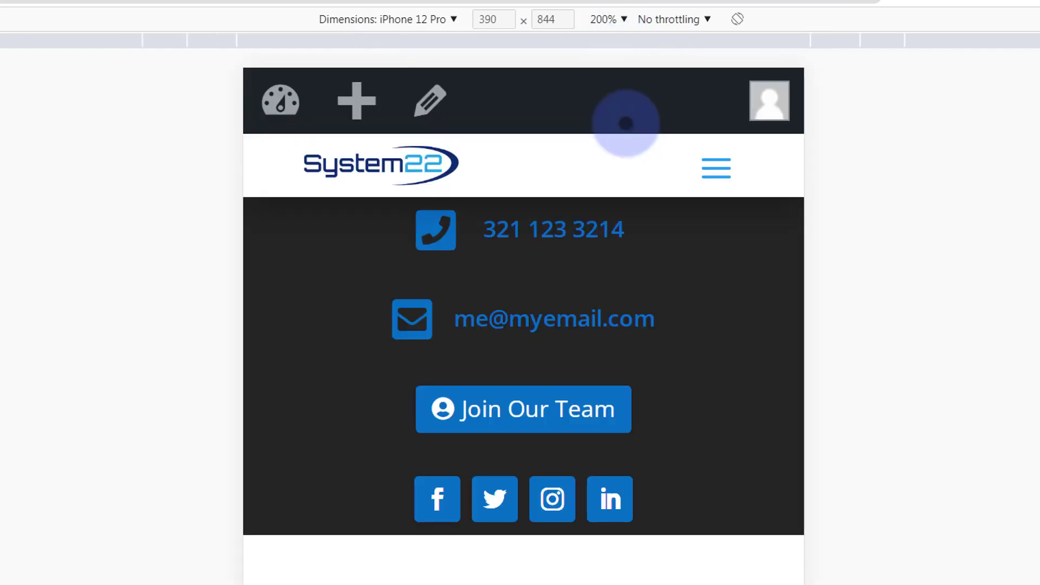
# Test the mountains, trees, castle and spaceship hotspots on the image in the phone preview, closing each pop-up.
pyautogui.scroll(-5, 646, 262)
pyautogui.moveTo(651, 275); pyautogui.dragTo(545, 492)
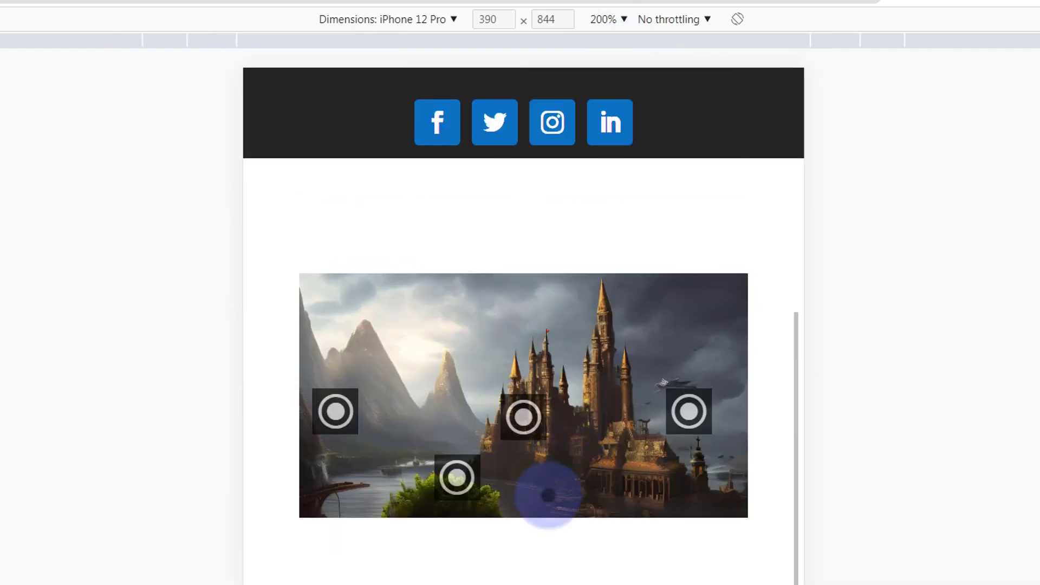
pyautogui.click(336, 412)
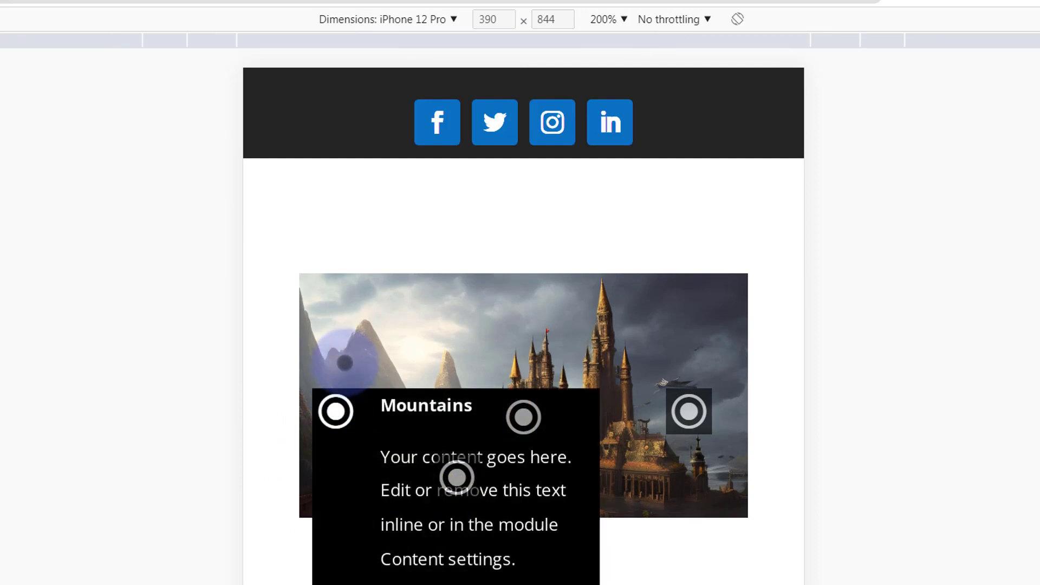
pyautogui.click(363, 300)
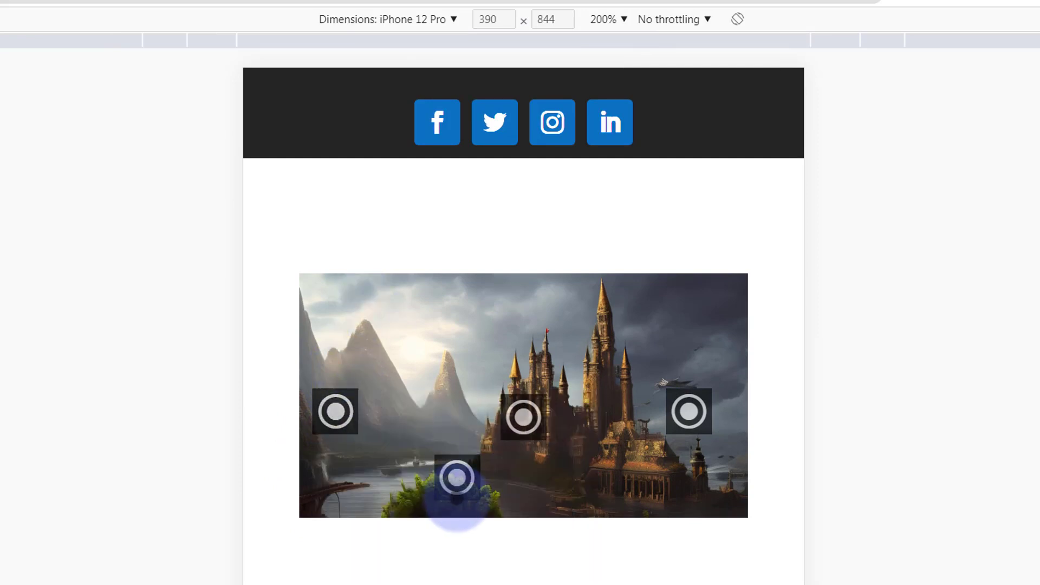
pyautogui.click(457, 477)
pyautogui.click(374, 320)
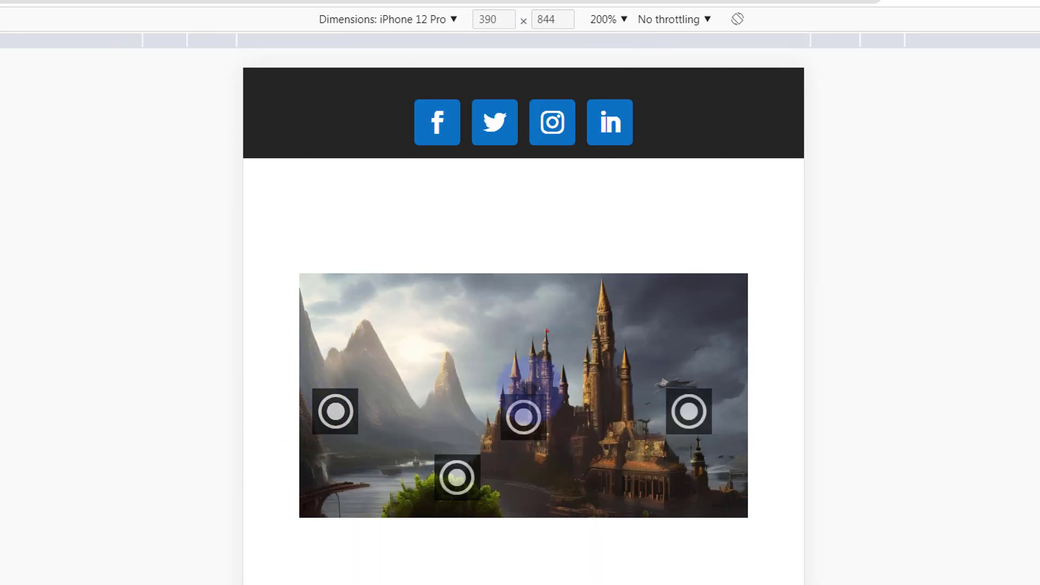
pyautogui.click(519, 413)
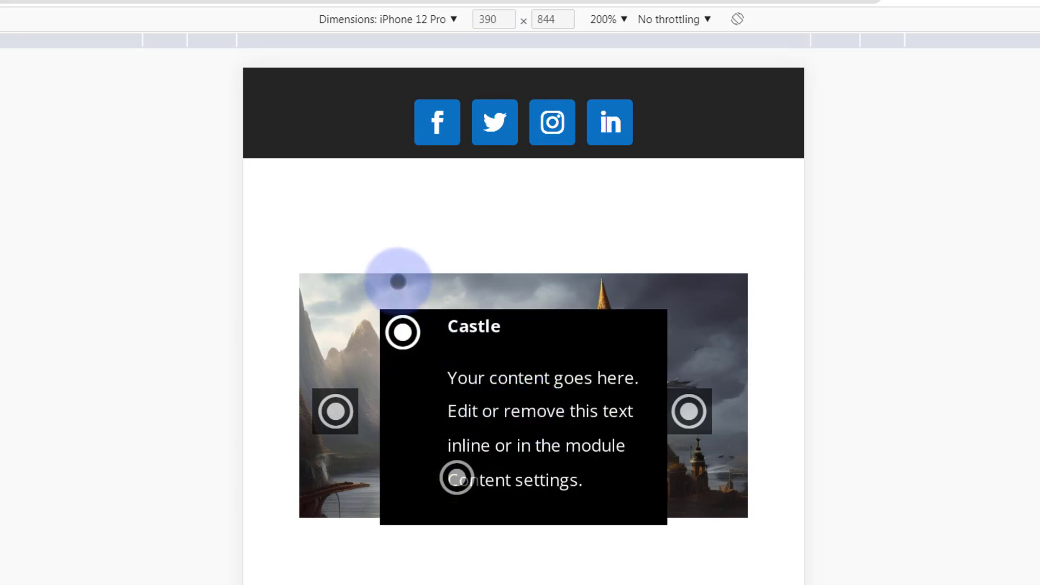
pyautogui.click(398, 231)
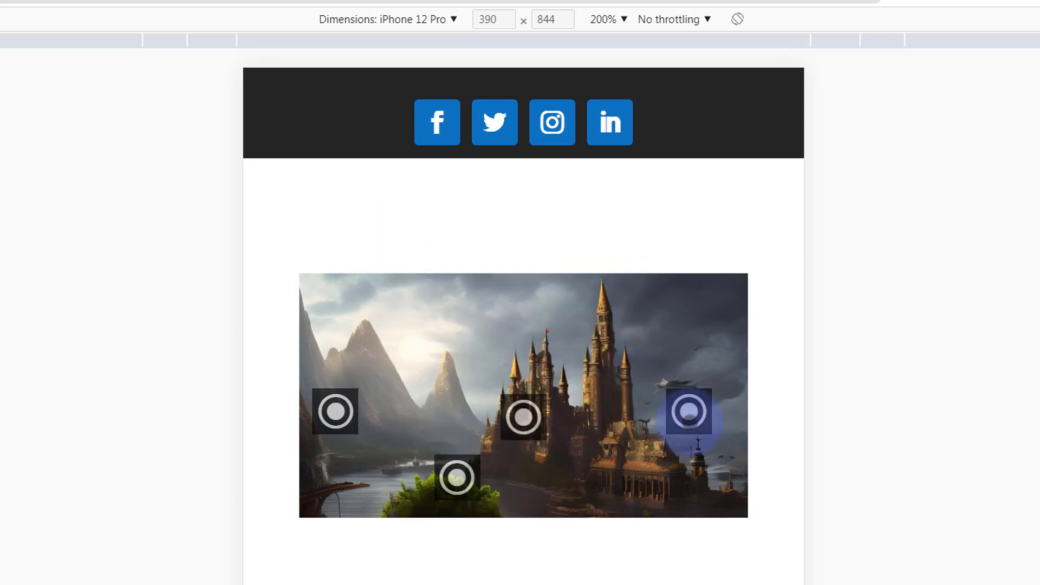
pyautogui.click(689, 413)
pyautogui.click(707, 222)
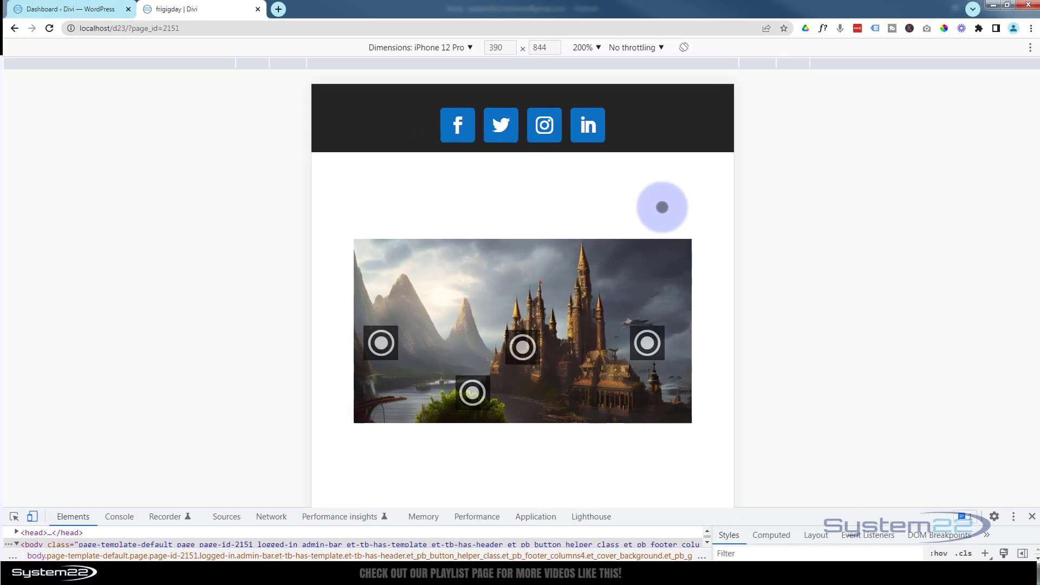
# Close the device preview and enable the Visual Builder for the page.
pyautogui.hotkey('ctrl', 'shift', 'i')
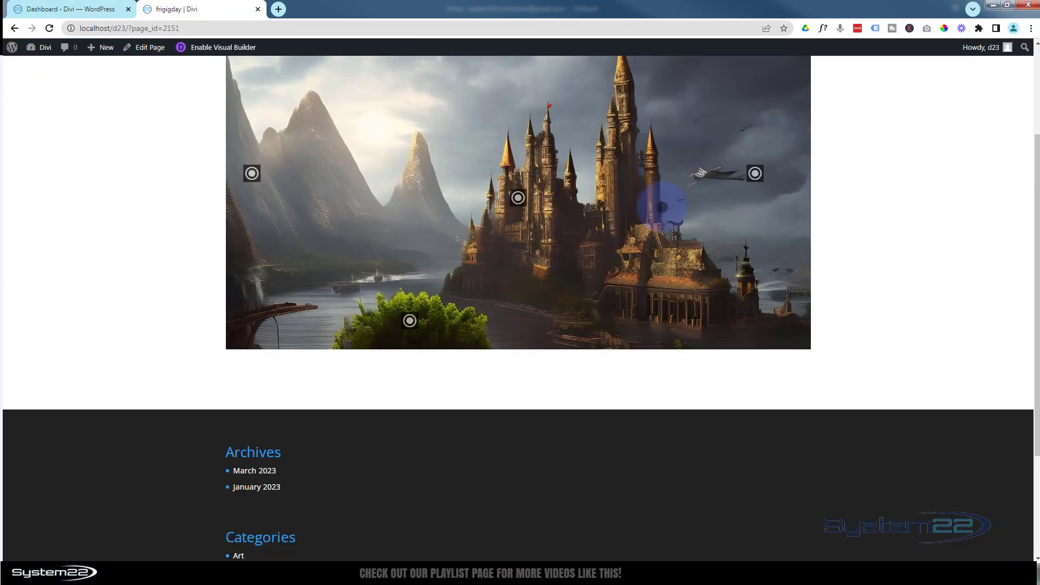
pyautogui.scroll(3, 652, 284)
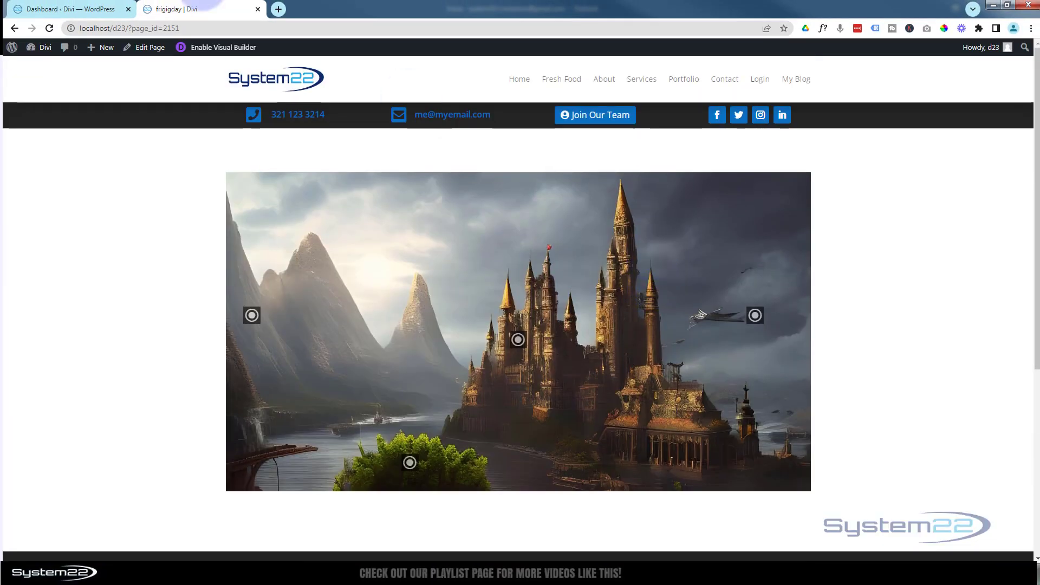
pyautogui.click(205, 52)
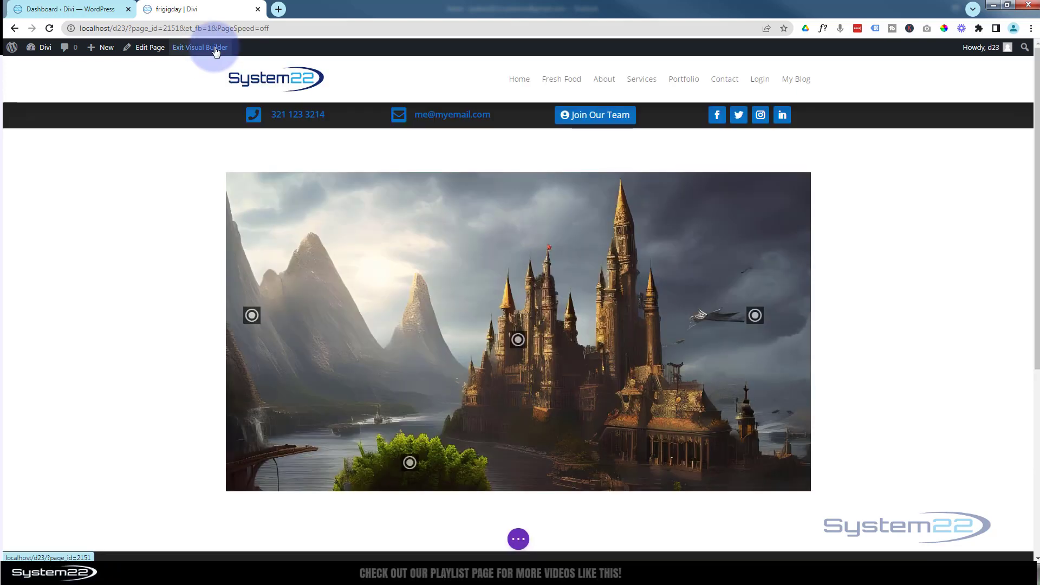
# Delete the row containing the hotspot image and insert a new single-column row in the empty section.
pyautogui.moveTo(144, 194)
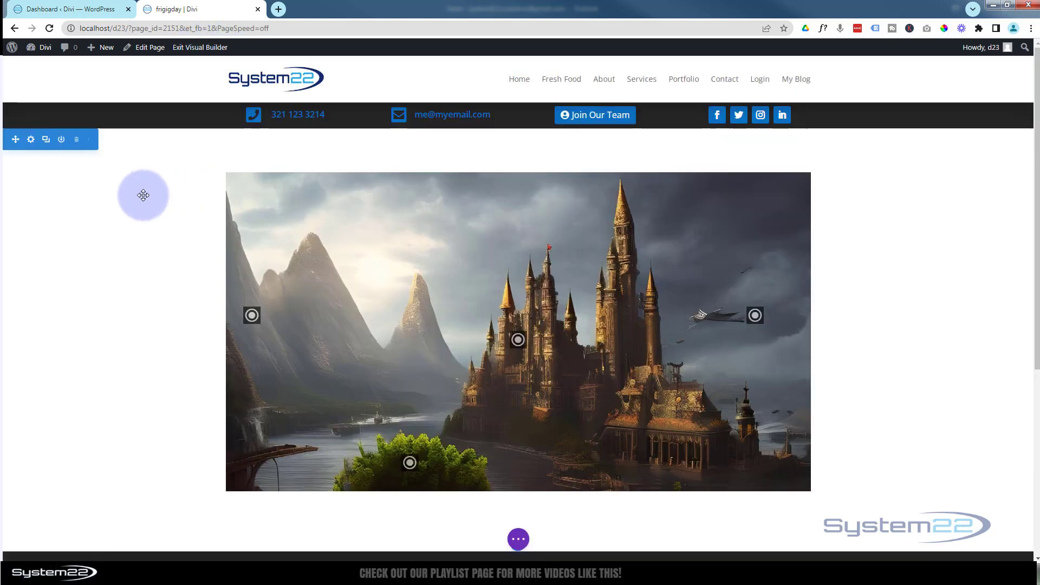
pyautogui.moveTo(392, 232)
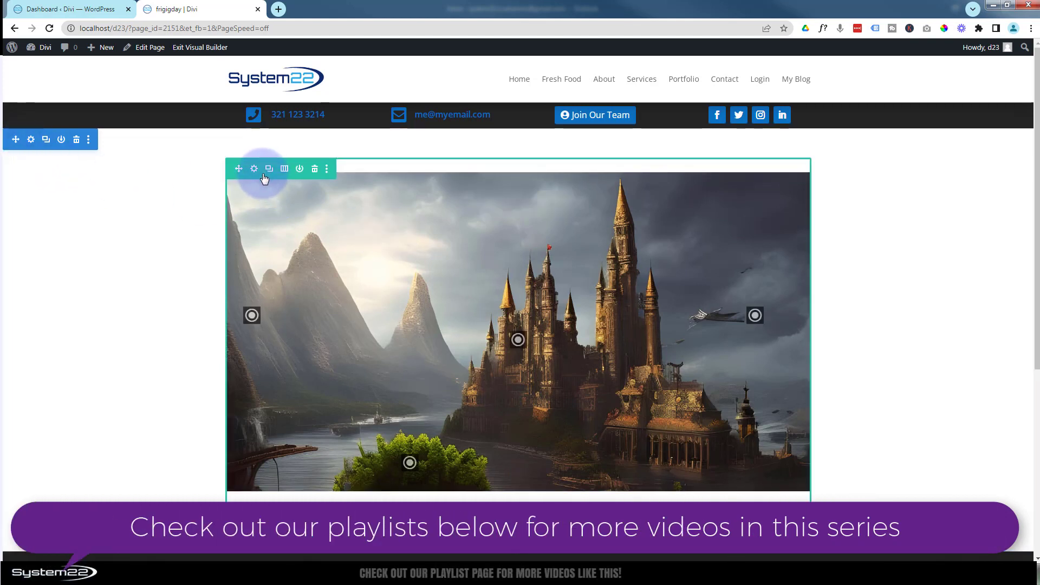
pyautogui.click(315, 170)
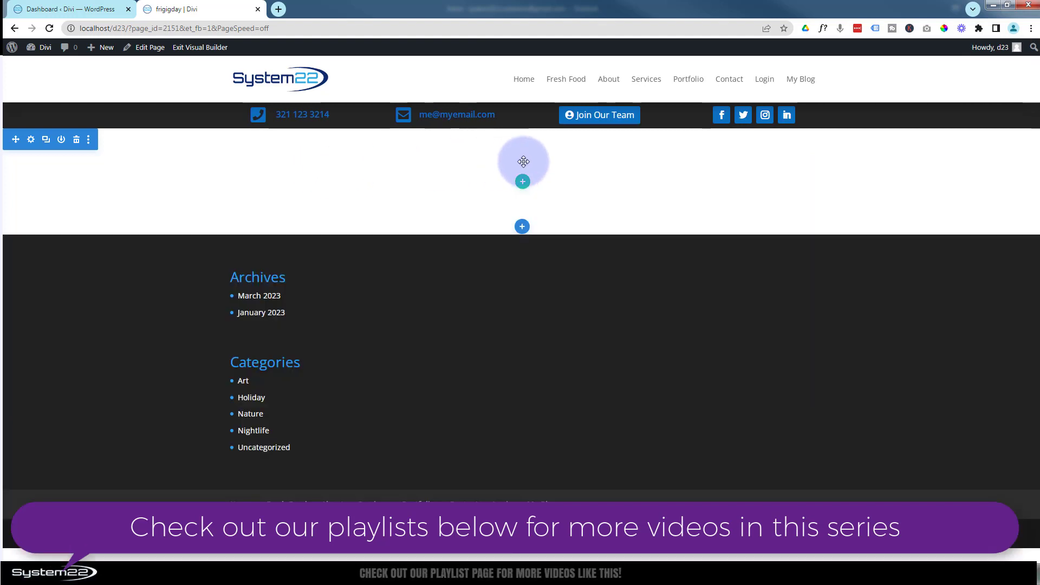
pyautogui.click(523, 183)
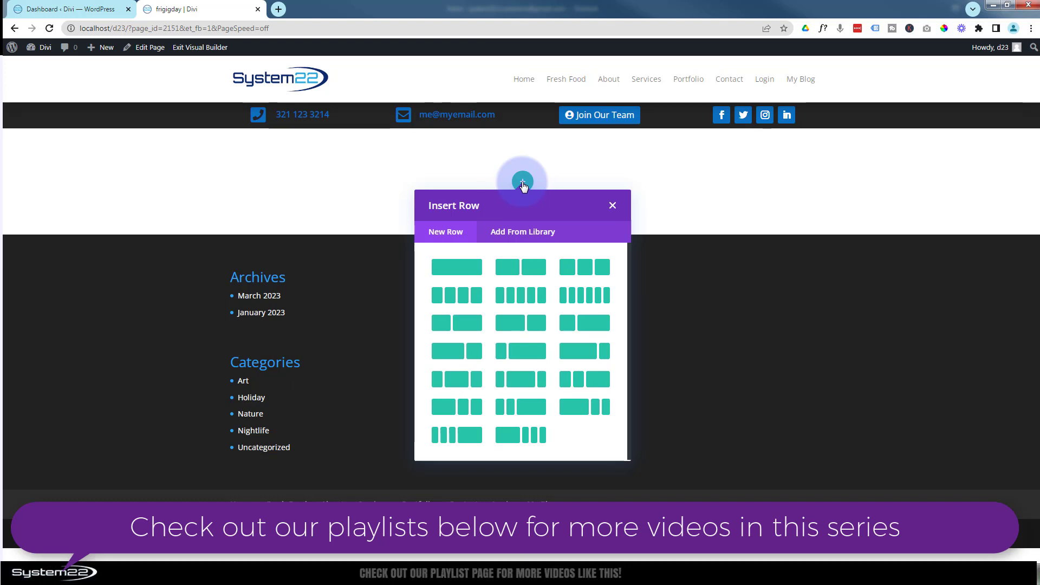
pyautogui.click(461, 271)
# Add an Image module to the new row and use the castle landscape picture from the Media Library.
pyautogui.scroll(-4, 468, 282)
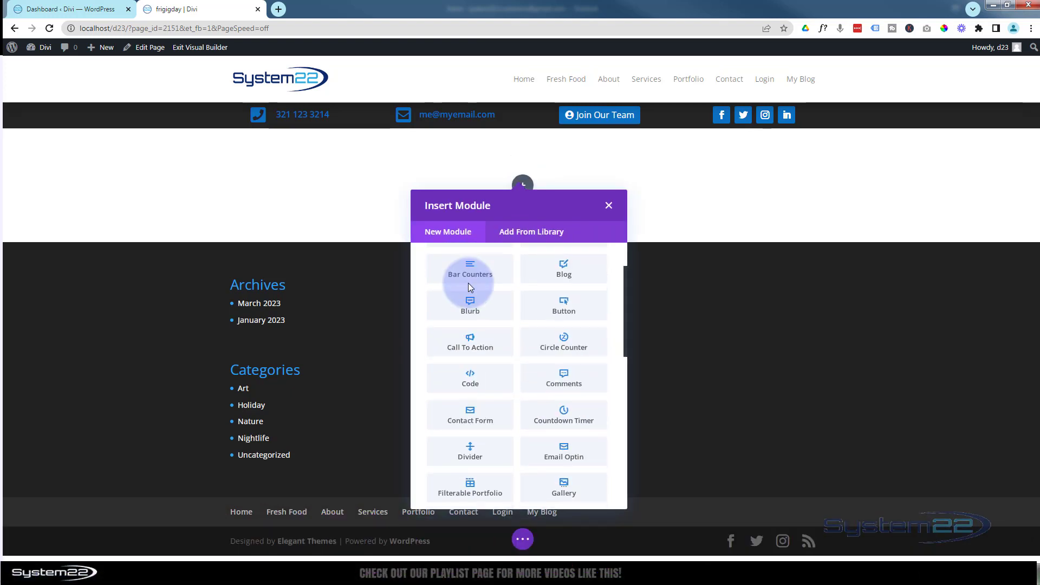
pyautogui.scroll(-1, 469, 287)
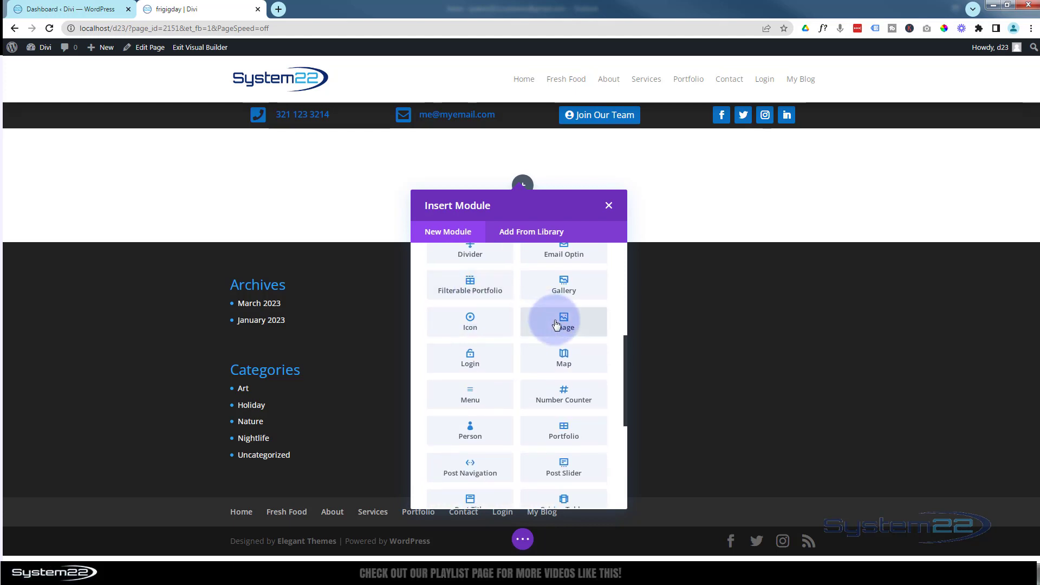
pyautogui.click(556, 325)
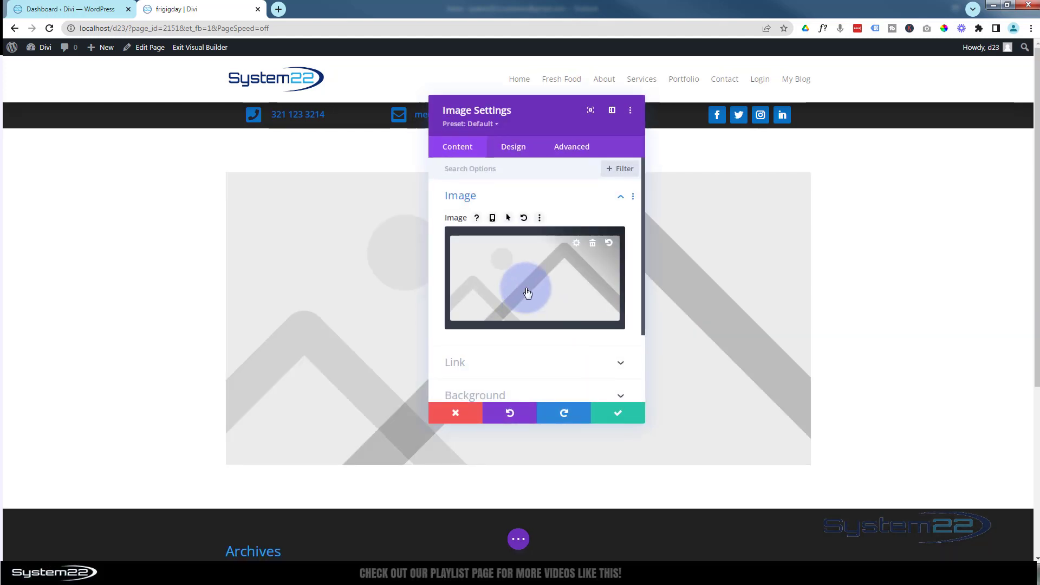
pyautogui.click(528, 292)
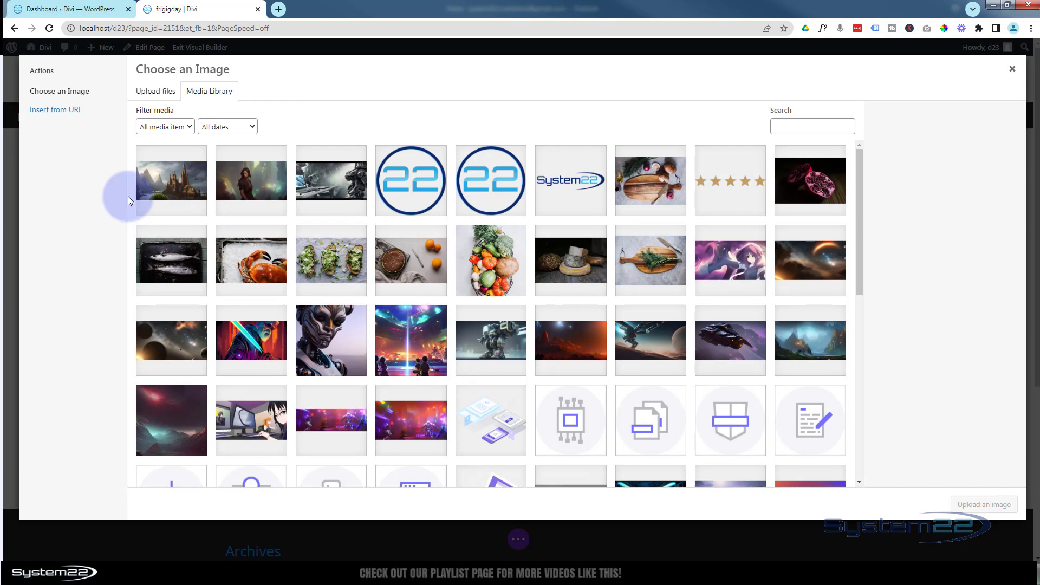
pyautogui.click(172, 178)
pyautogui.click(984, 504)
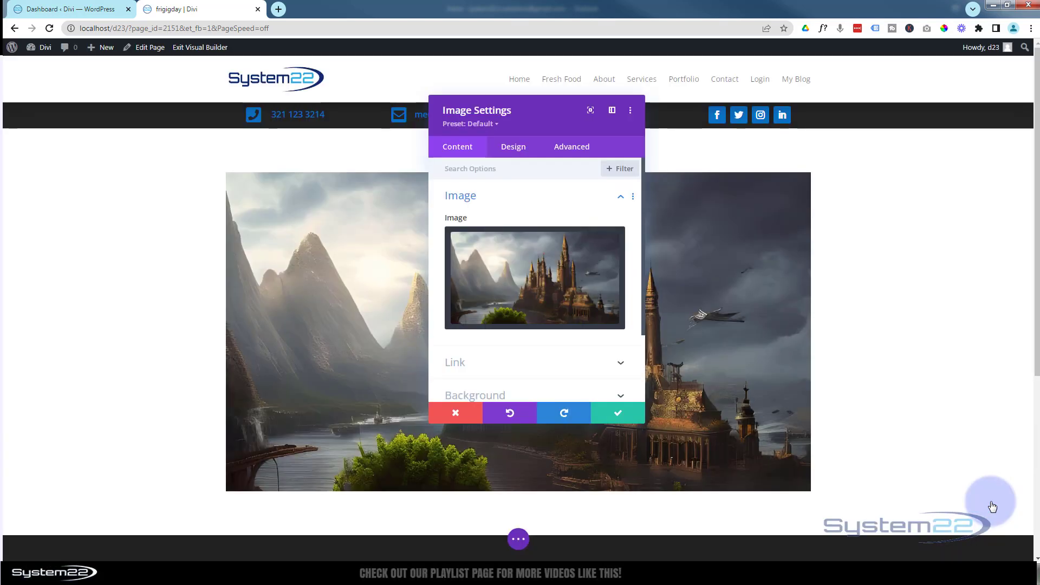
# Clear the castle image's title text so no tooltip shows over it, and save the image module.
pyautogui.click(575, 151)
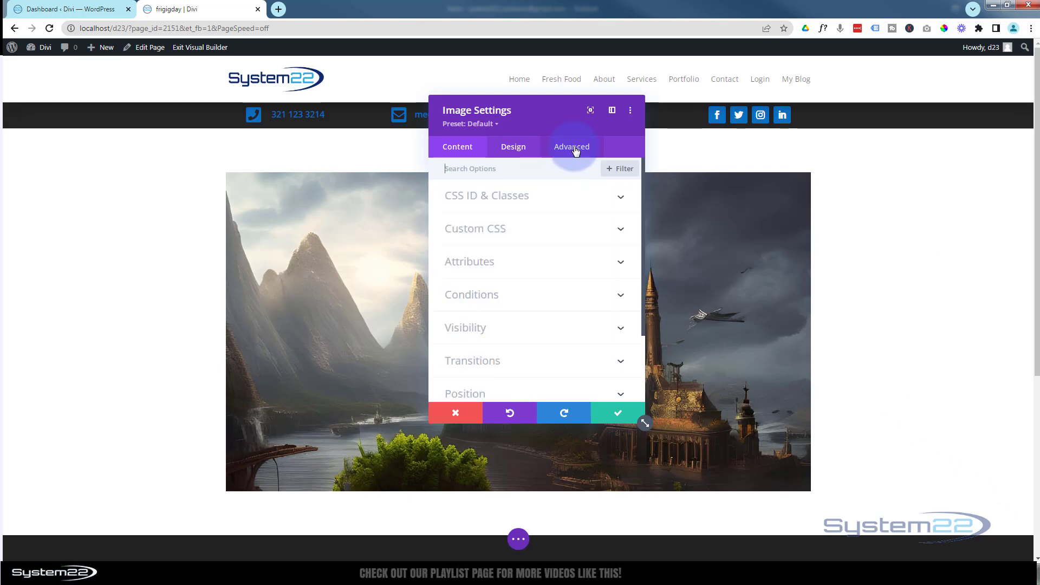
pyautogui.click(543, 267)
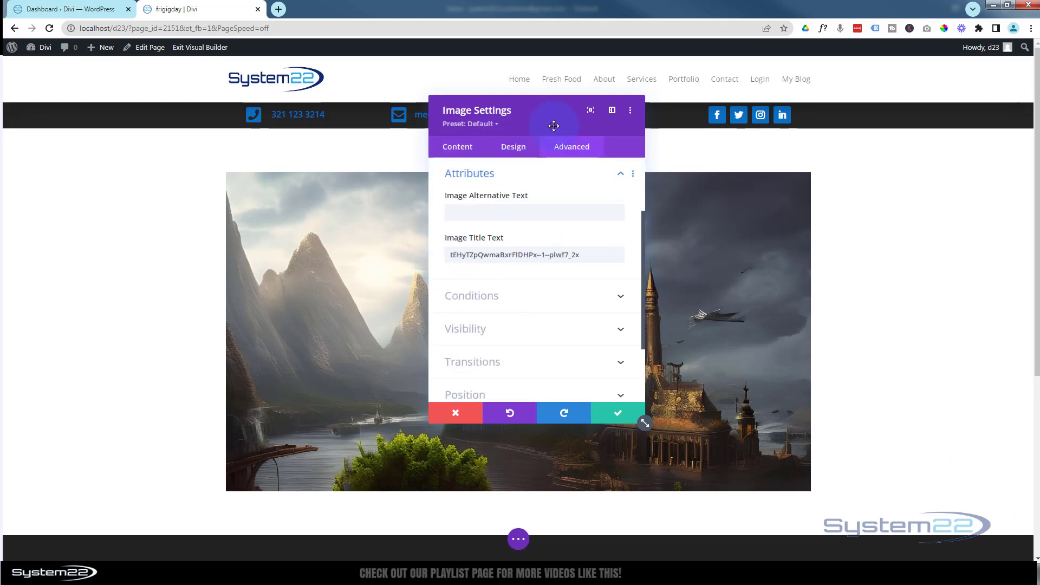
pyautogui.moveTo(554, 126); pyautogui.dragTo(802, 119)
pyautogui.moveTo(342, 242)
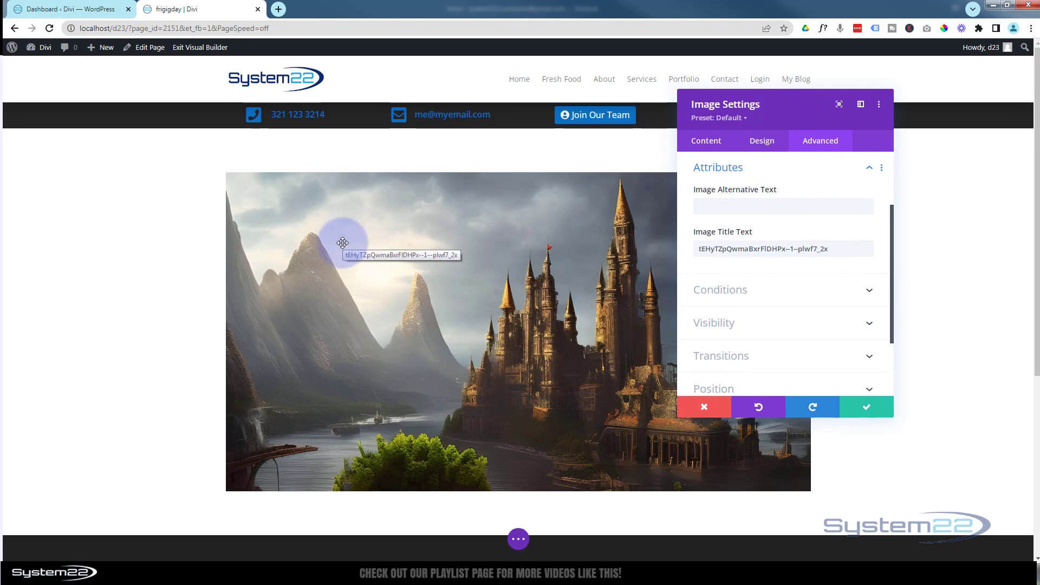
pyautogui.moveTo(866, 250); pyautogui.dragTo(689, 249)
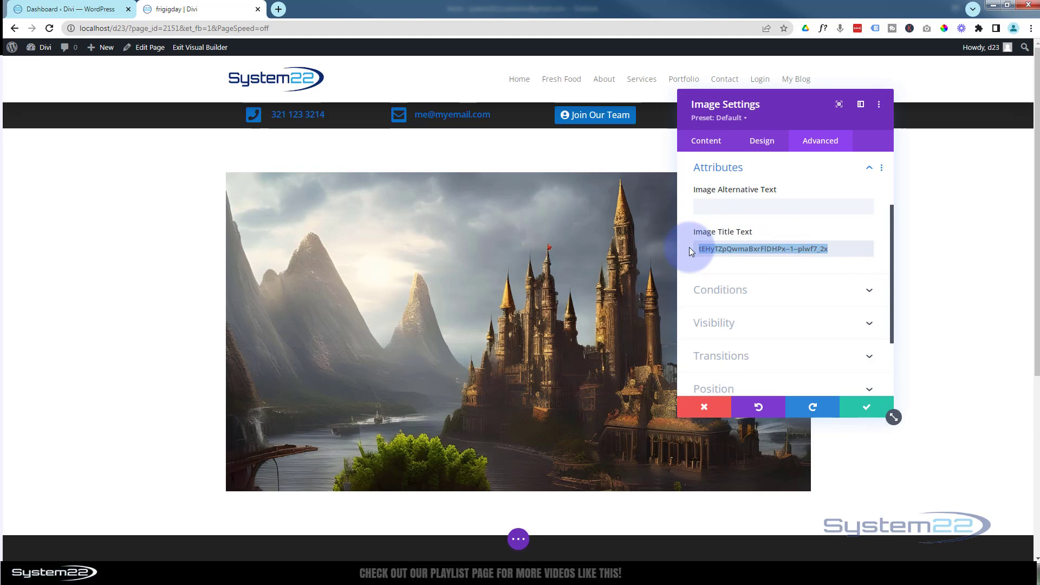
pyautogui.press('BackSpace')
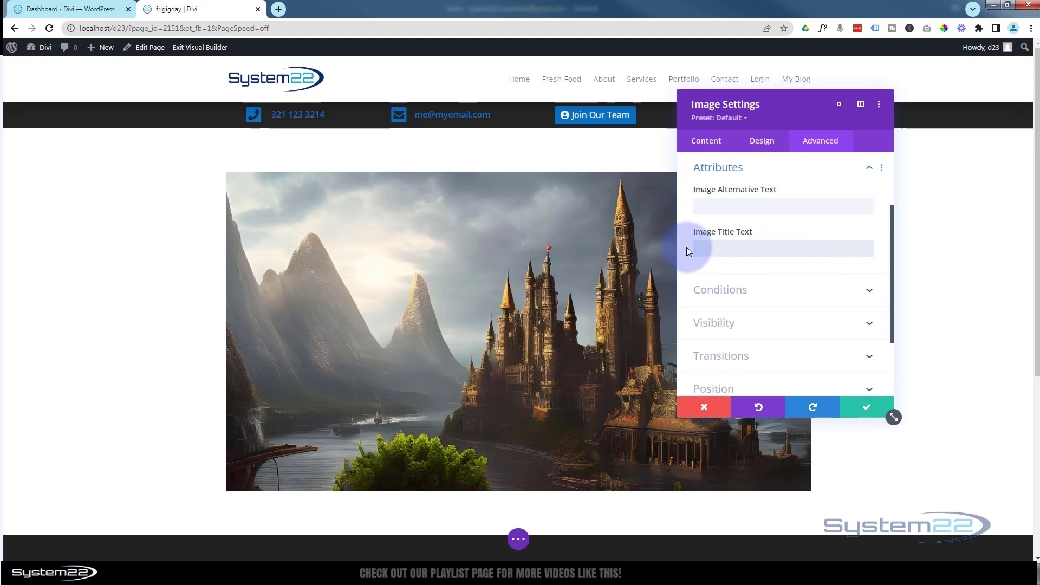
pyautogui.click(865, 407)
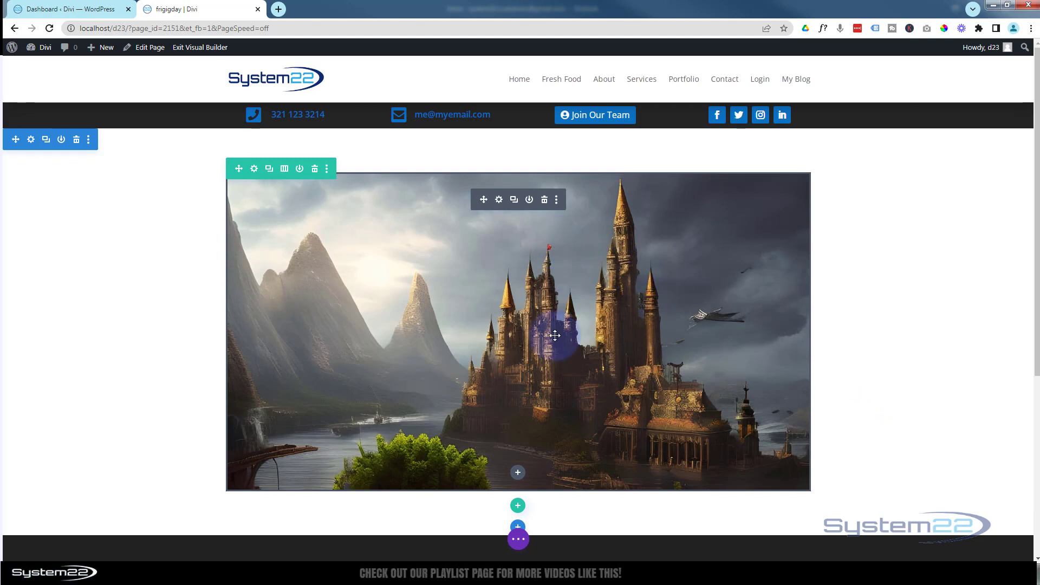
# Add a Blurb module below the castle image and remove its placeholder title.
pyautogui.click(517, 473)
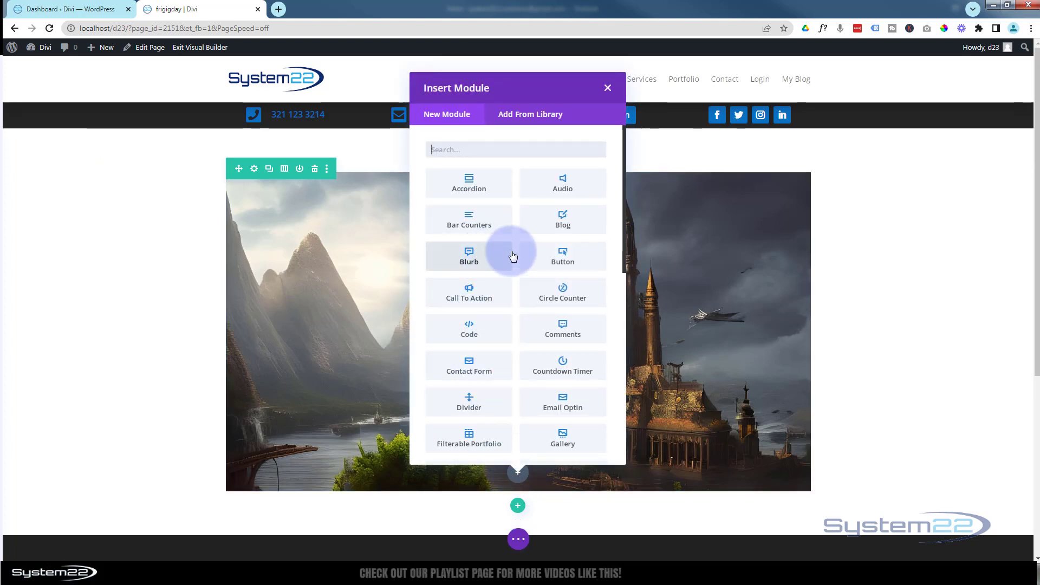
pyautogui.click(484, 257)
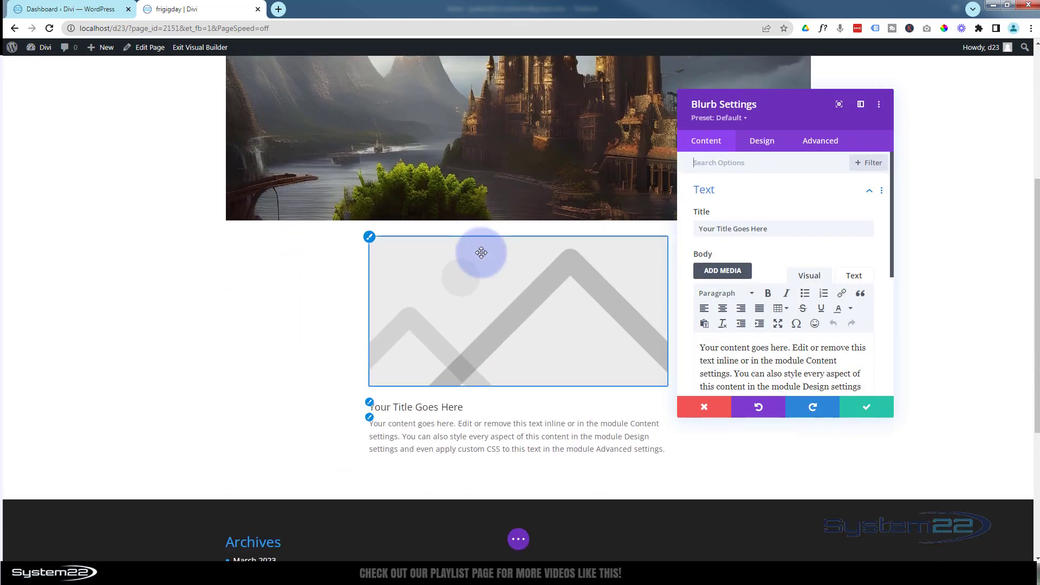
pyautogui.scroll(2, 481, 252)
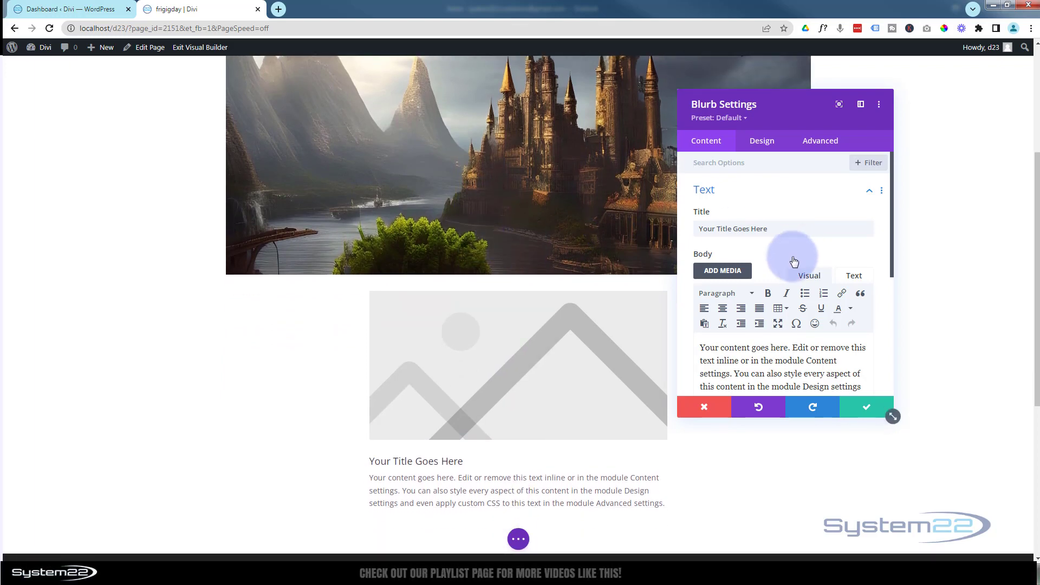
pyautogui.moveTo(770, 228); pyautogui.dragTo(691, 228)
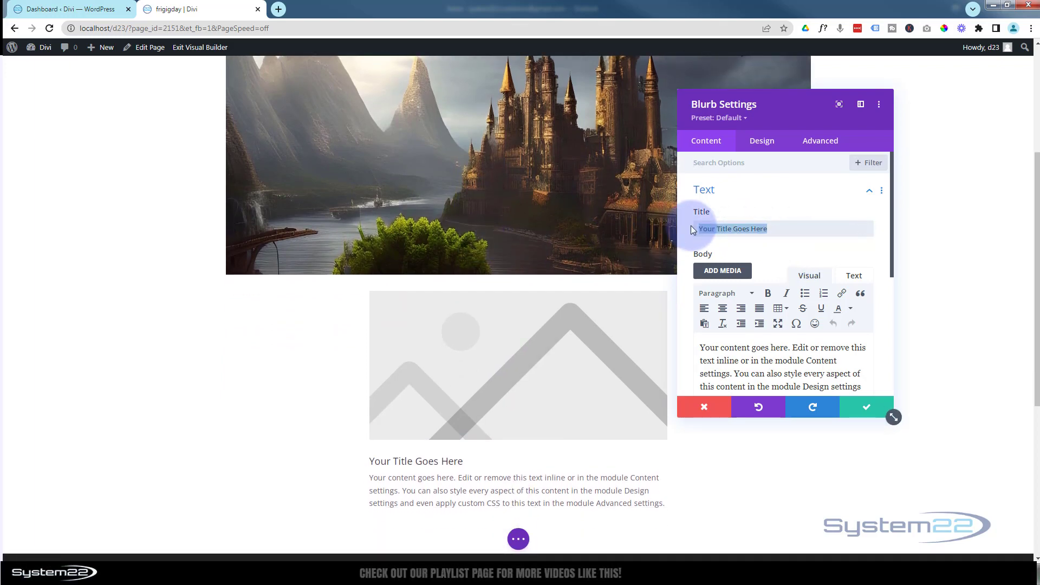
pyautogui.press('BackSpace')
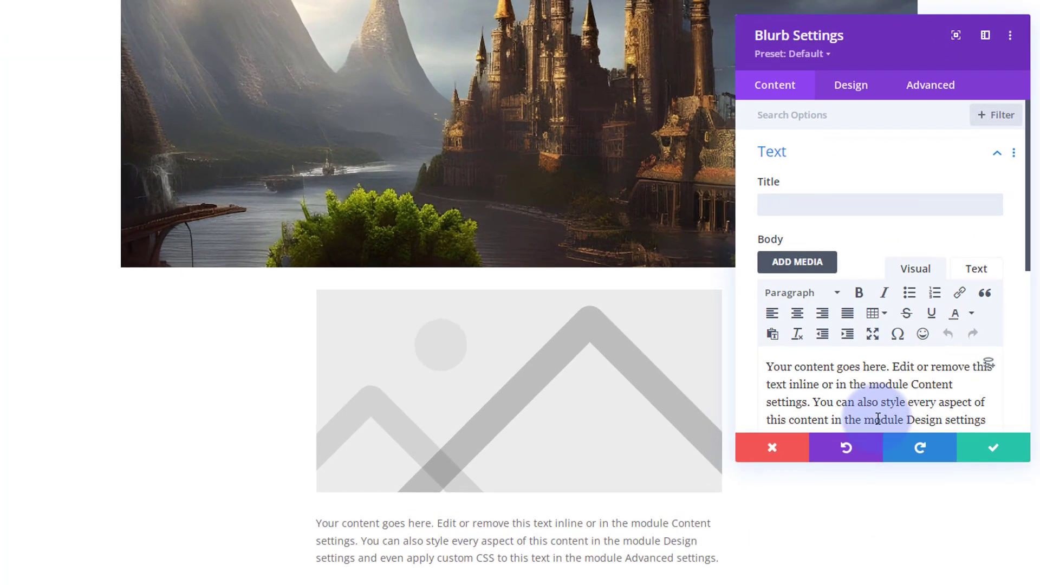
# Delete the blurb body's last sentence, starting "You can also style", and add the line "Mountains" above the remaining text.
pyautogui.scroll(-2, 866, 390)
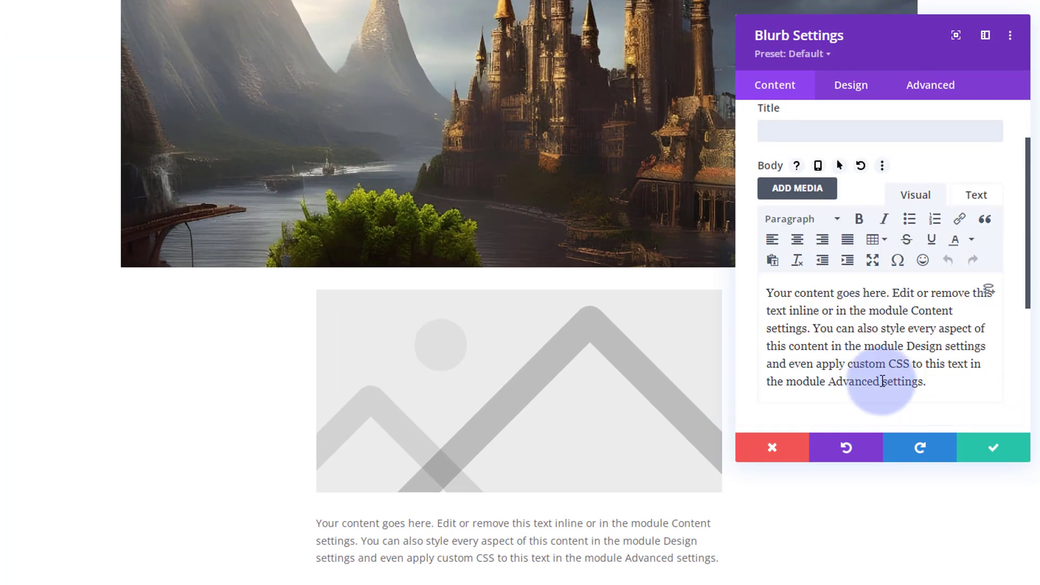
pyautogui.moveTo(815, 329); pyautogui.dragTo(986, 405)
pyautogui.press('BackSpace')
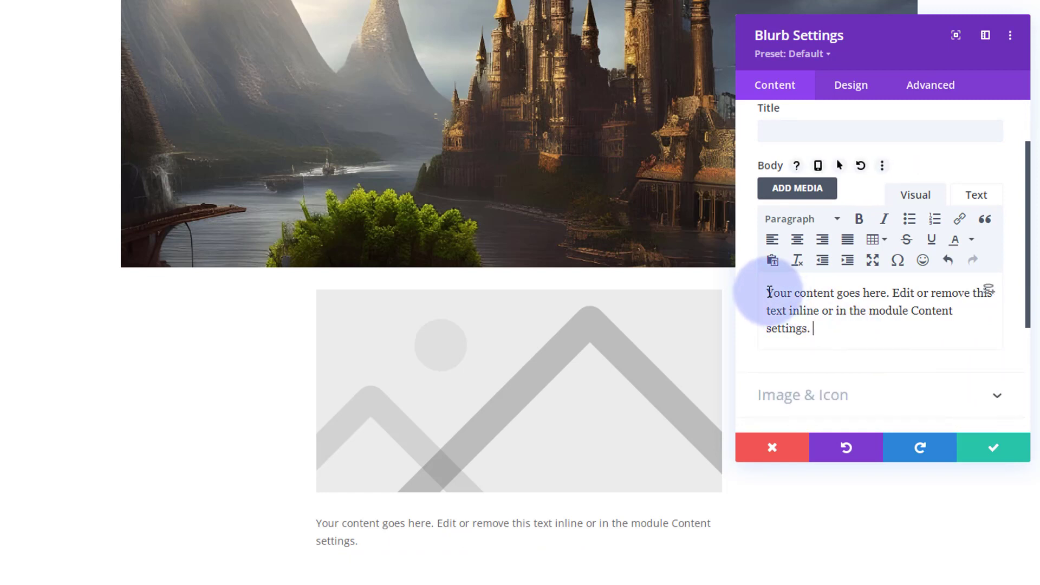
pyautogui.press('Return')
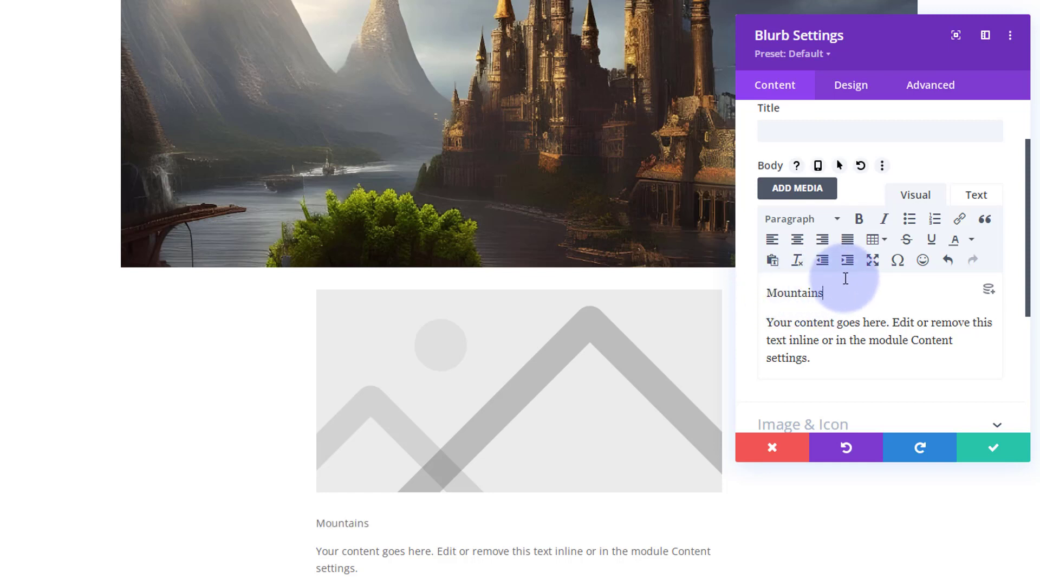
# Enable an icon for the blurb instead of the placeholder image and choose the circle with a filled centre dot.
pyautogui.scroll(-5, 842, 281)
pyautogui.click(873, 217)
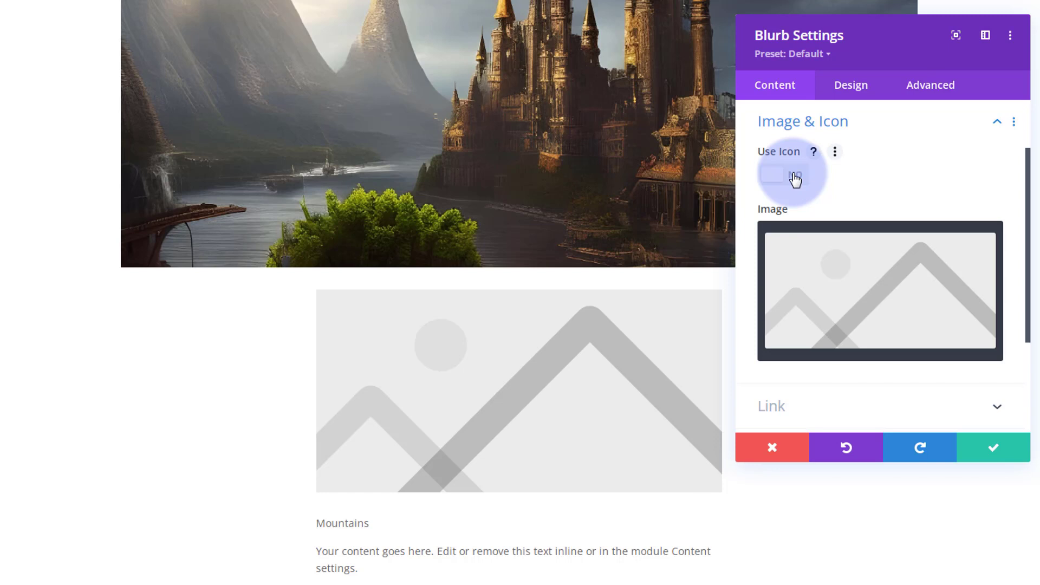
pyautogui.click(795, 179)
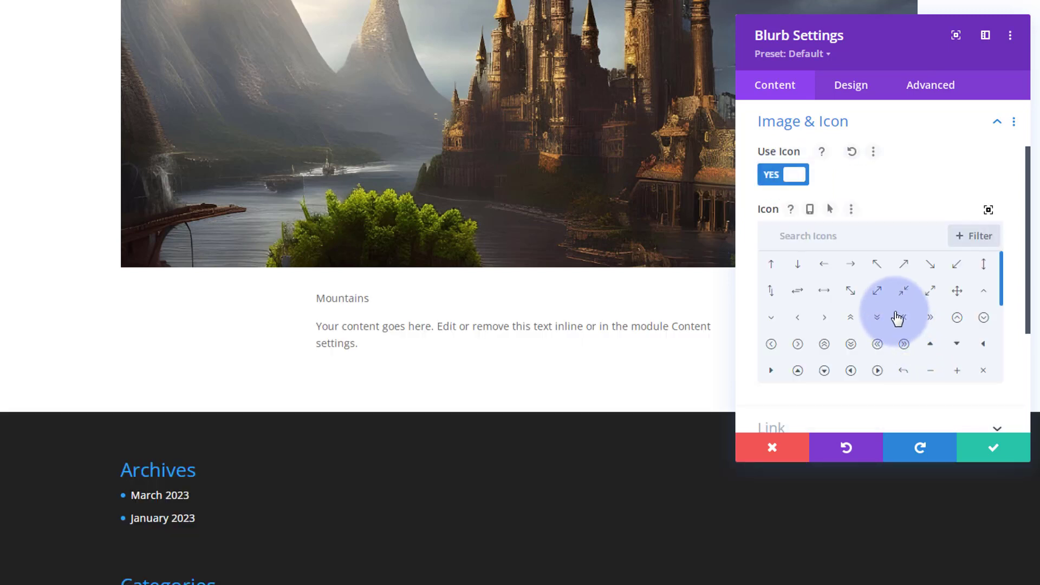
pyautogui.scroll(-2, 895, 316)
pyautogui.scroll(-3, 895, 317)
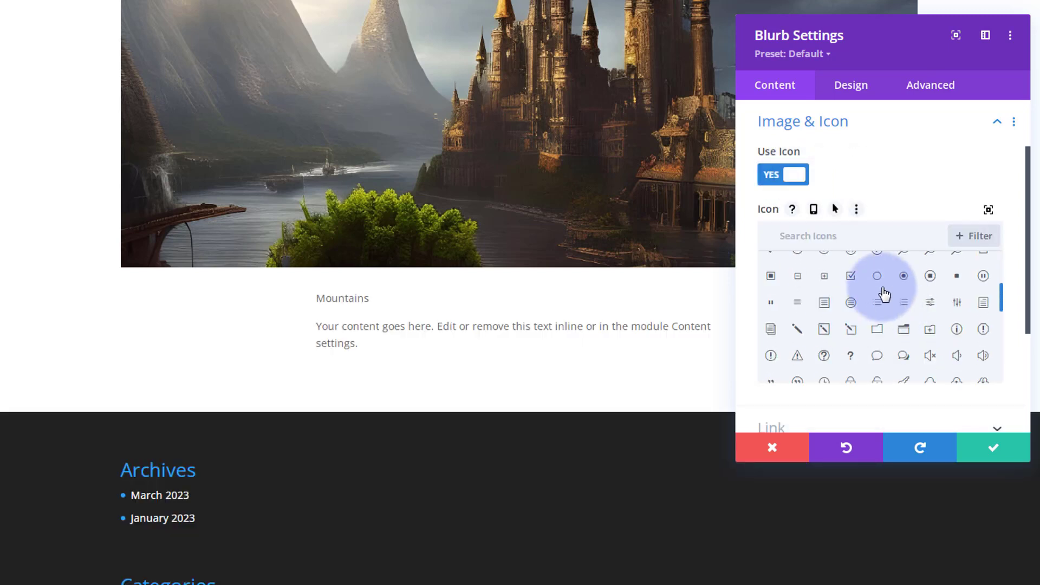
pyautogui.click(903, 277)
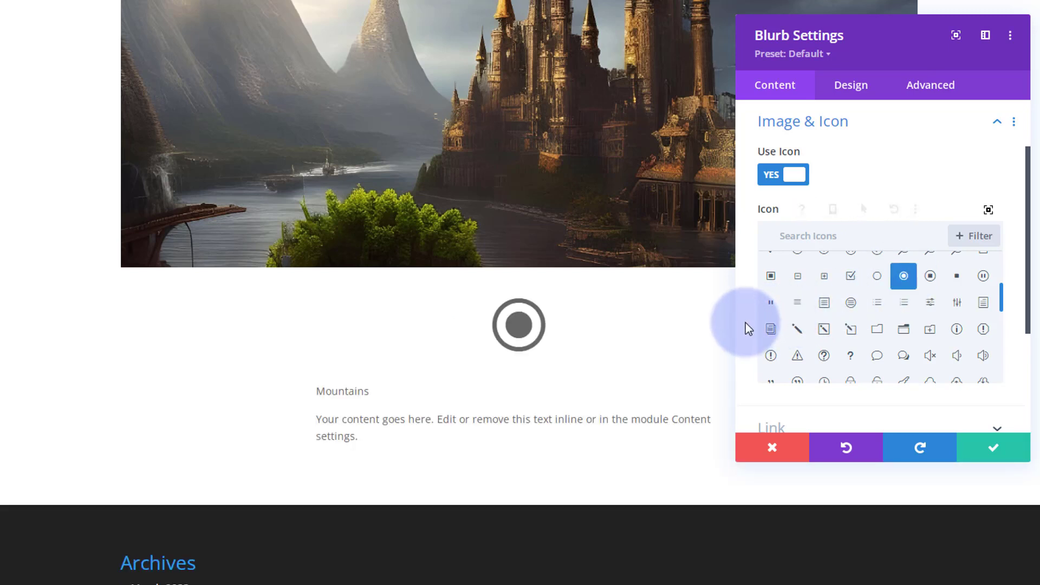
# Set the blurb's background color to black (#000000).
pyautogui.scroll(-3, 845, 299)
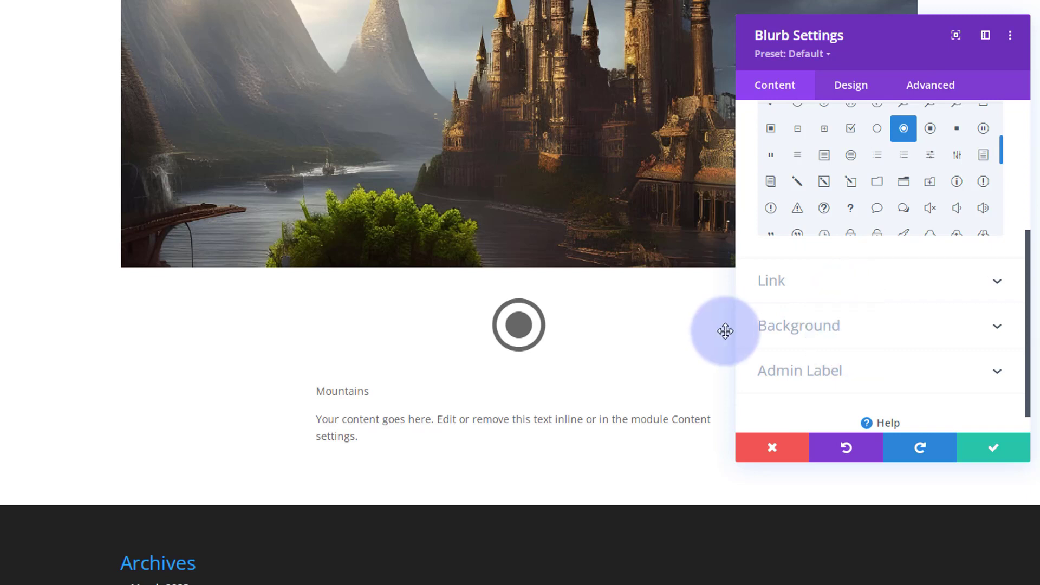
pyautogui.click(836, 336)
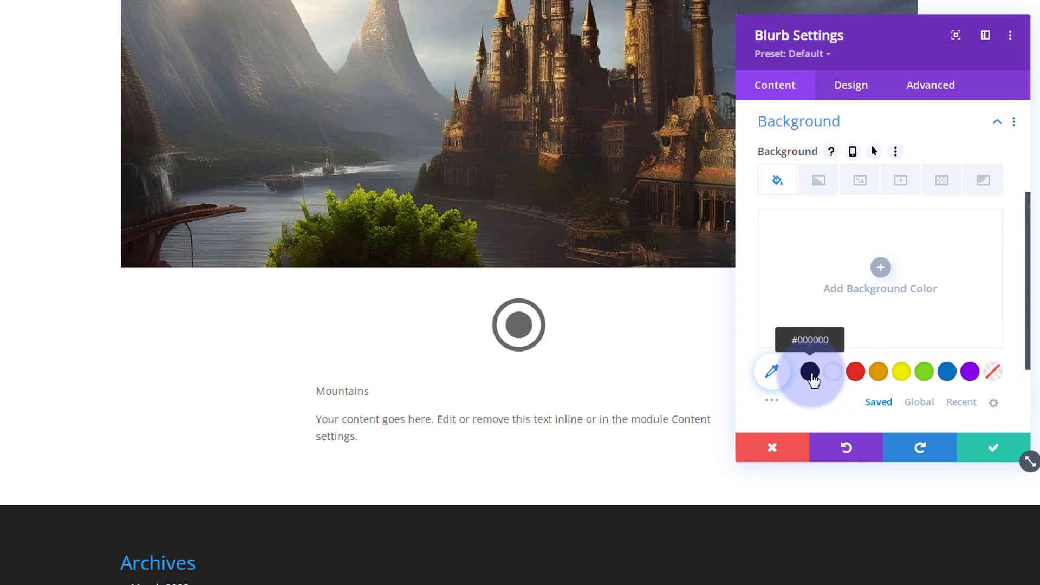
pyautogui.click(810, 372)
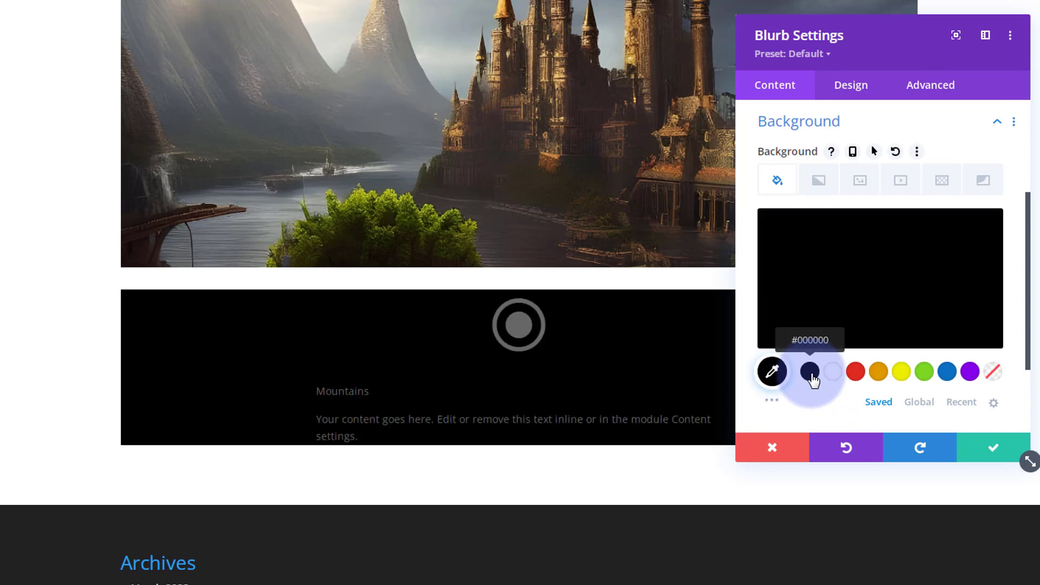
# Make the blurb's icon white (#ffffff) and set its placement to Left.
pyautogui.click(850, 94)
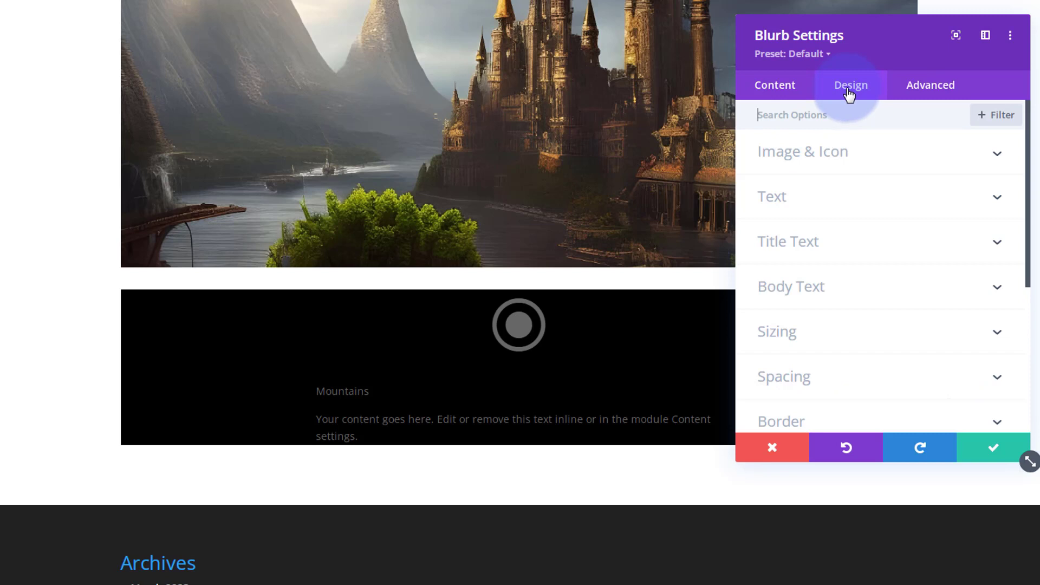
pyautogui.click(867, 160)
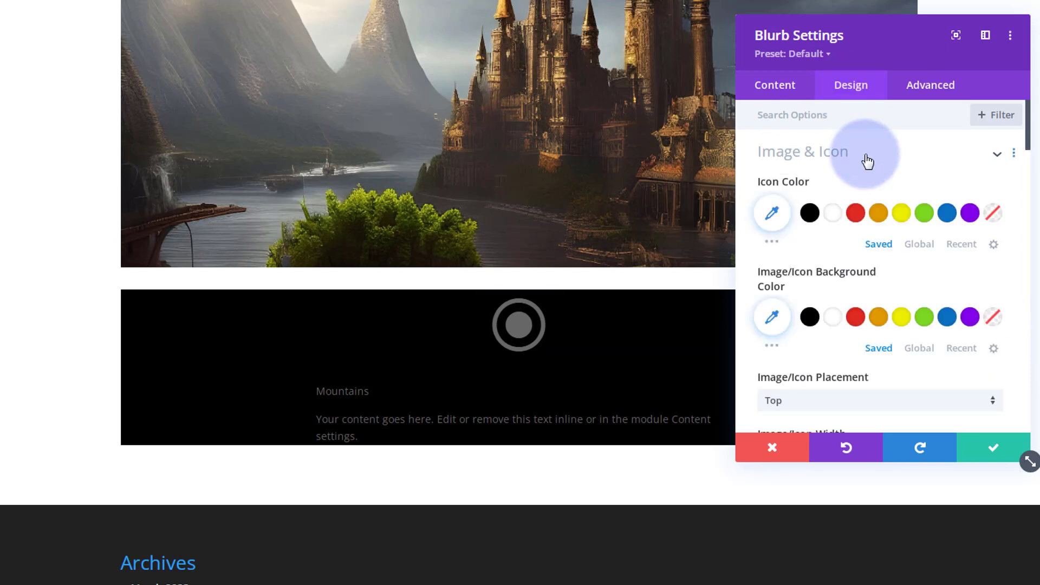
pyautogui.click(832, 219)
pyautogui.scroll(-2, 832, 222)
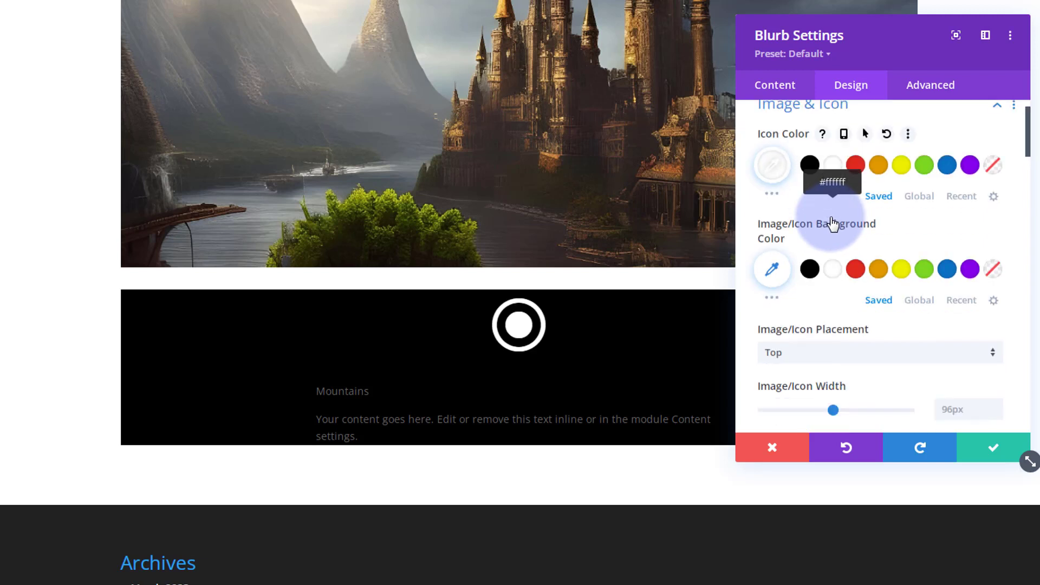
pyautogui.scroll(-2, 832, 219)
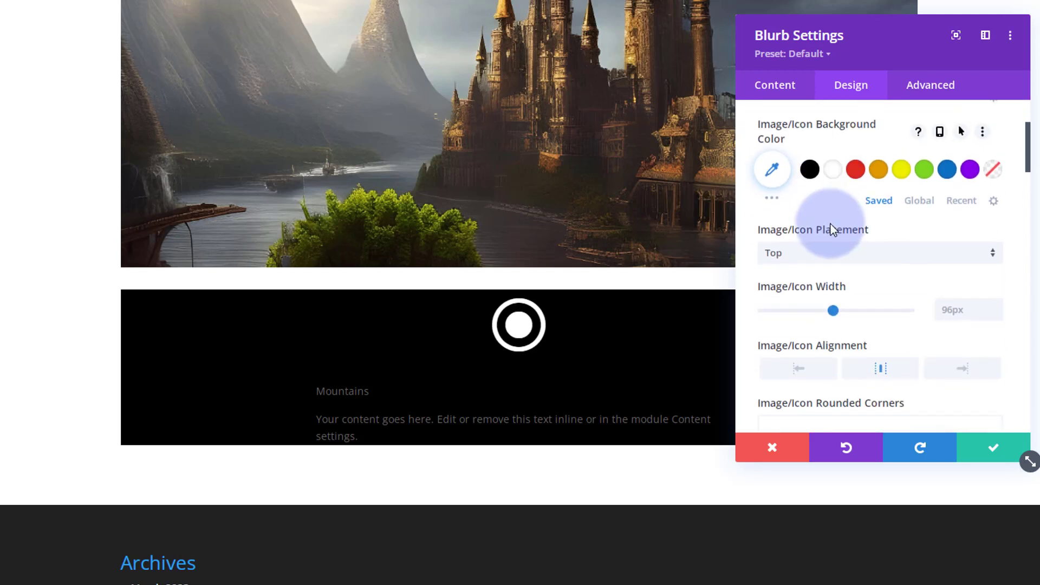
pyautogui.click(835, 253)
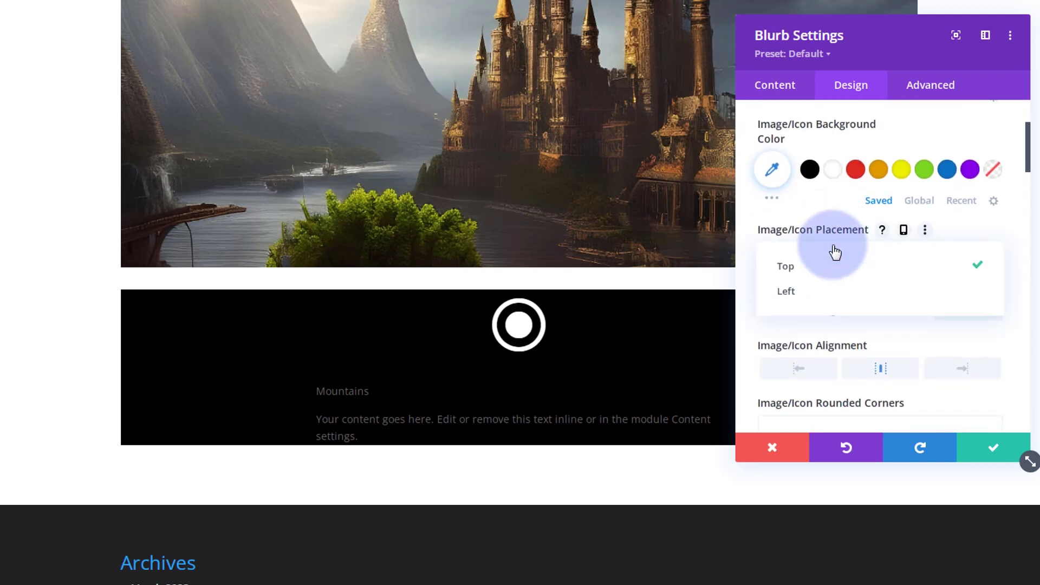
pyautogui.click(791, 293)
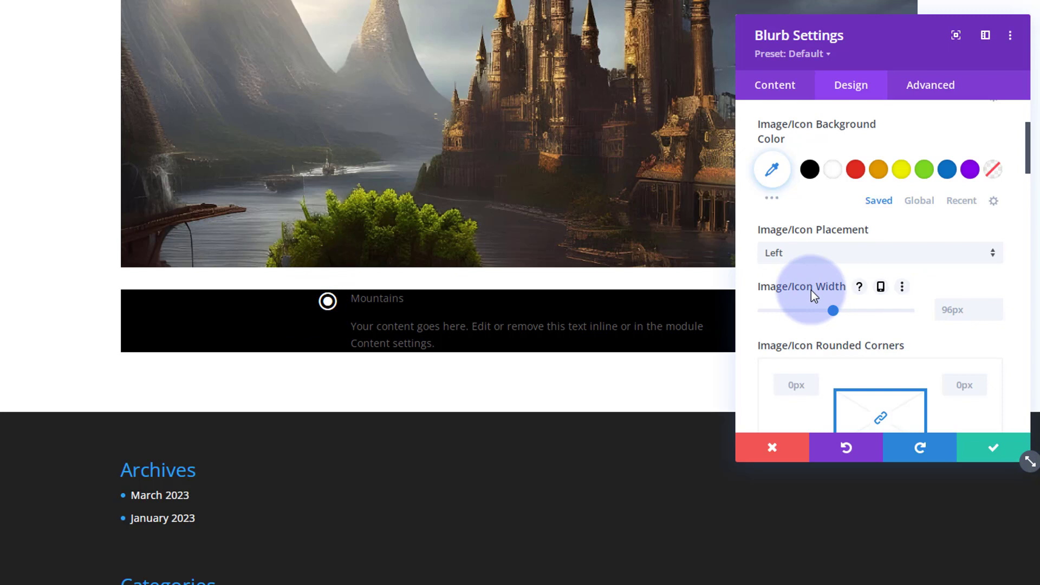
# Set the blurb's body text color to white (#ffffff).
pyautogui.scroll(-5, 811, 290)
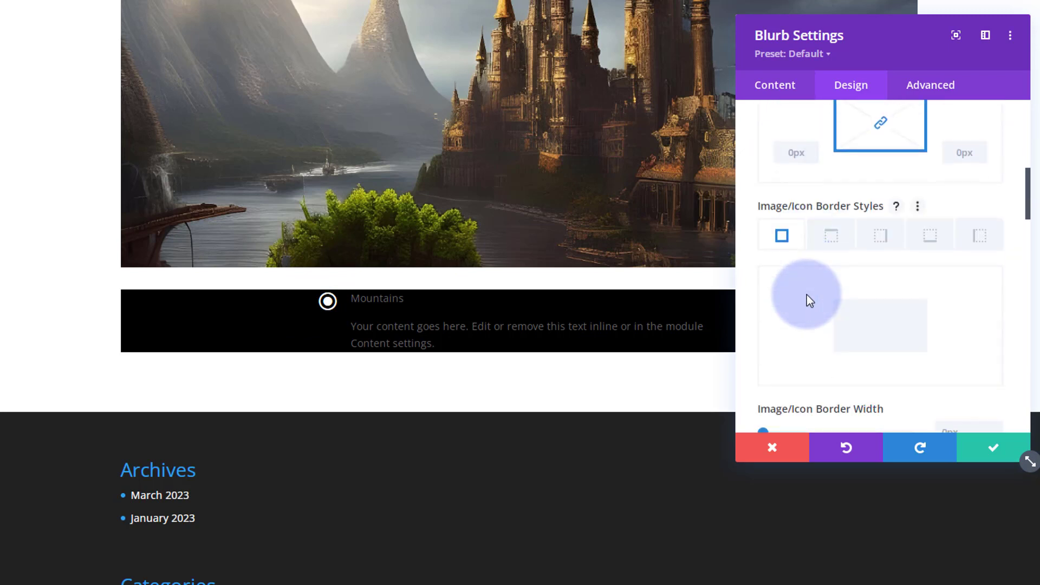
pyautogui.scroll(4, 807, 295)
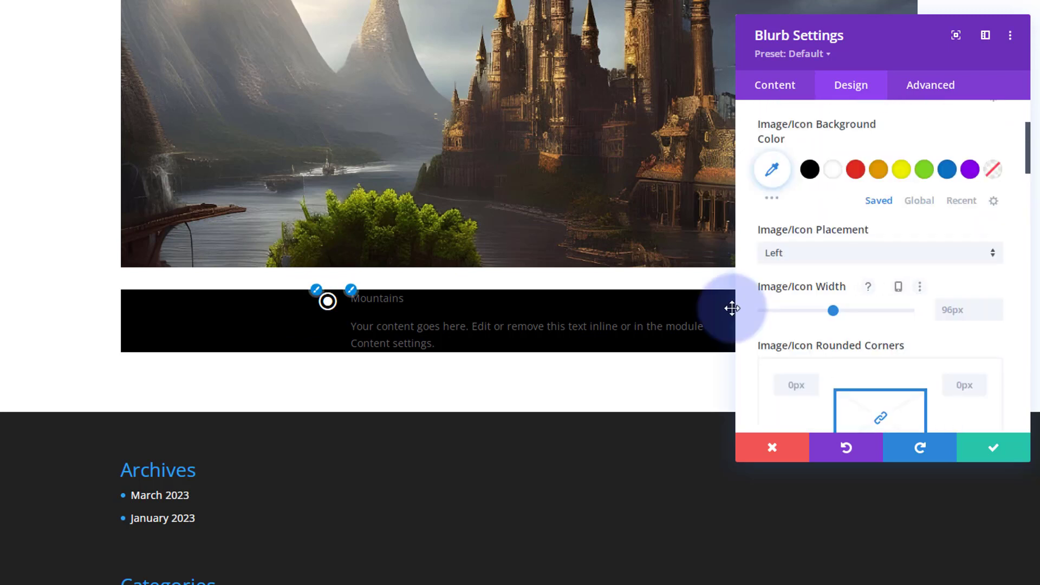
pyautogui.click(353, 297)
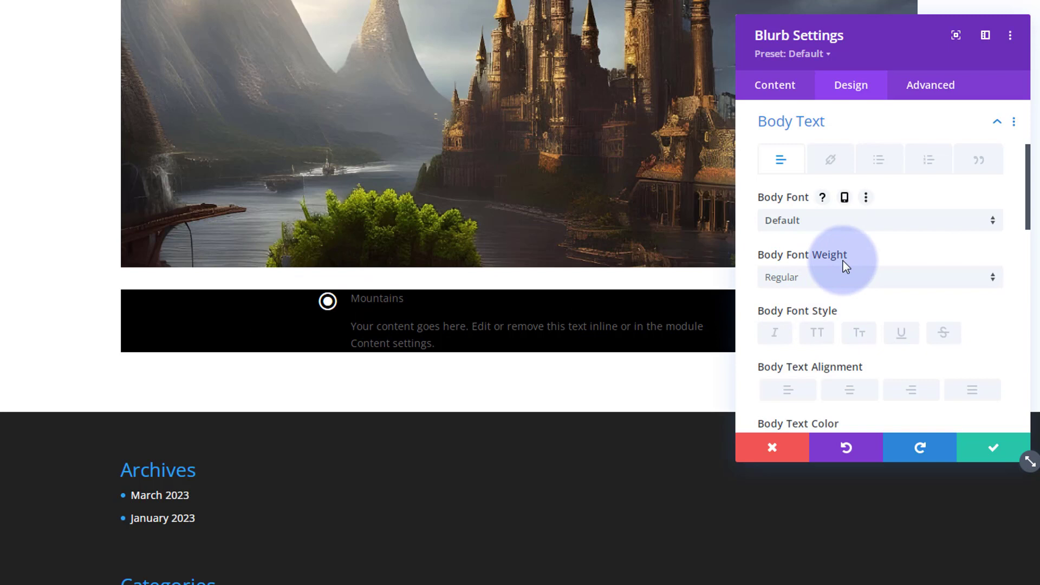
pyautogui.scroll(-3, 843, 268)
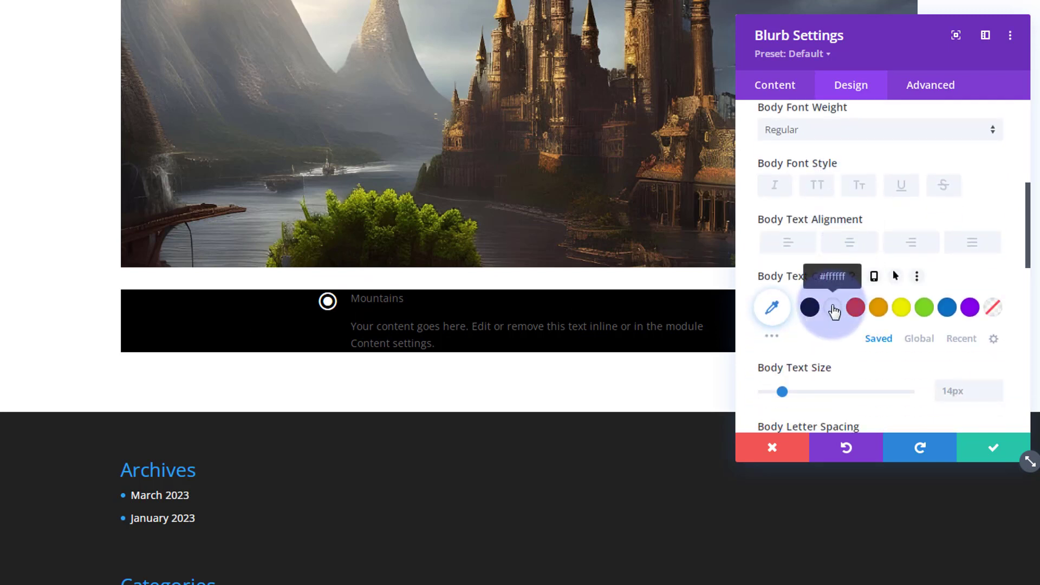
pyautogui.click(832, 308)
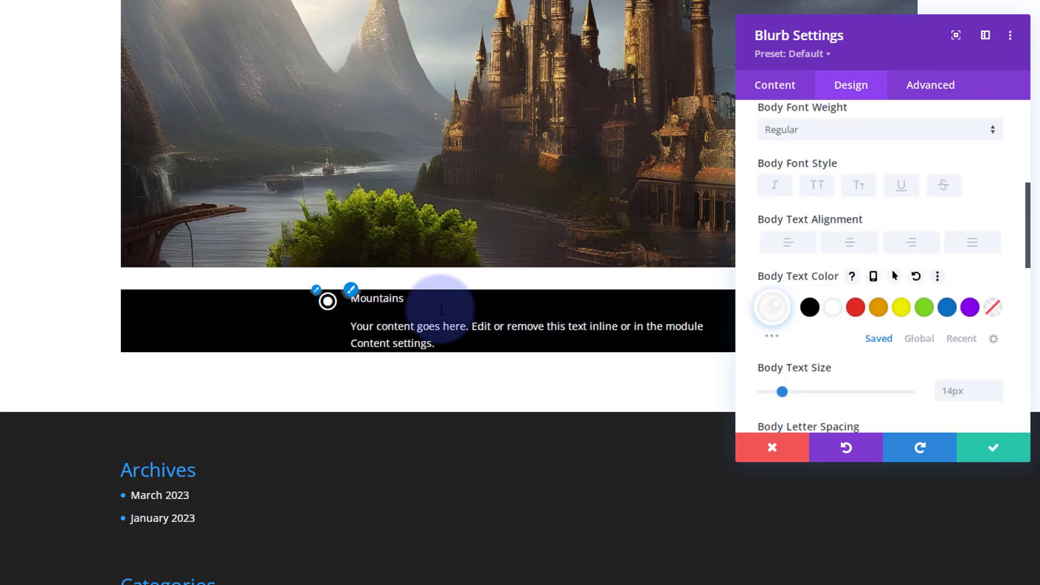
# Make the "Mountains" line in the blurb's body text bold.
pyautogui.click(782, 94)
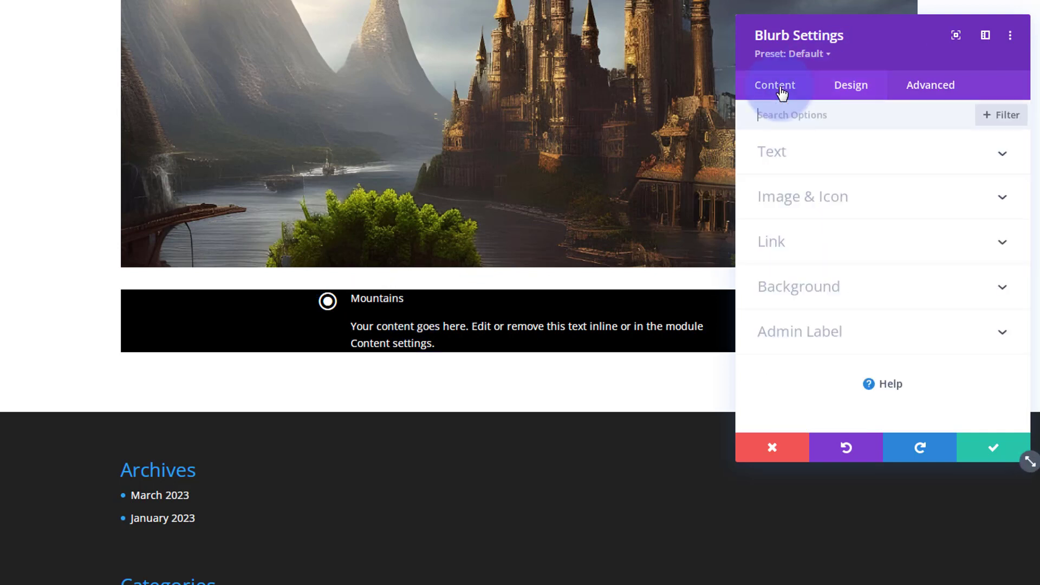
pyautogui.click(807, 158)
pyautogui.moveTo(828, 367); pyautogui.dragTo(757, 368)
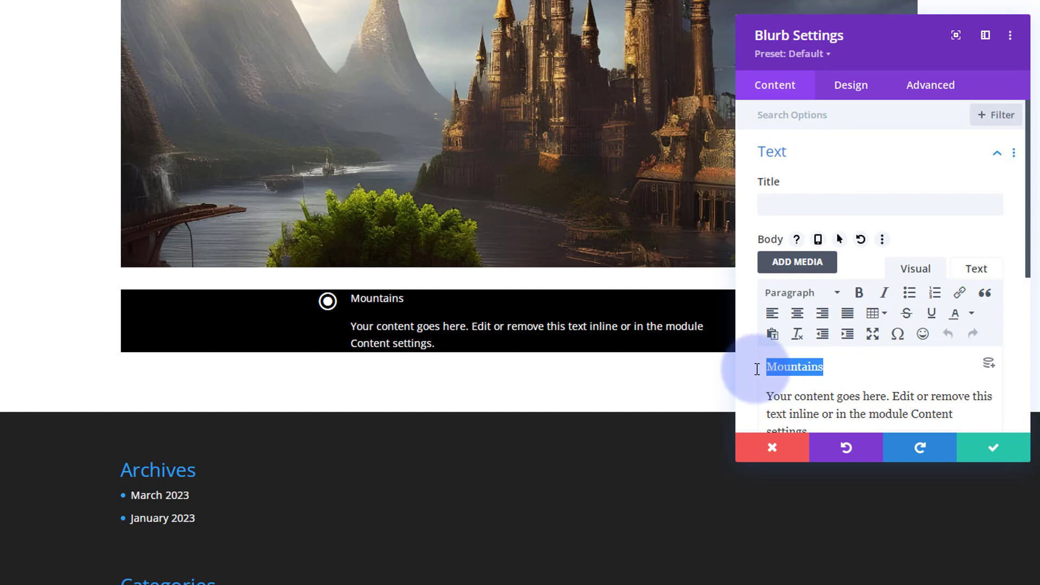
pyautogui.click(860, 294)
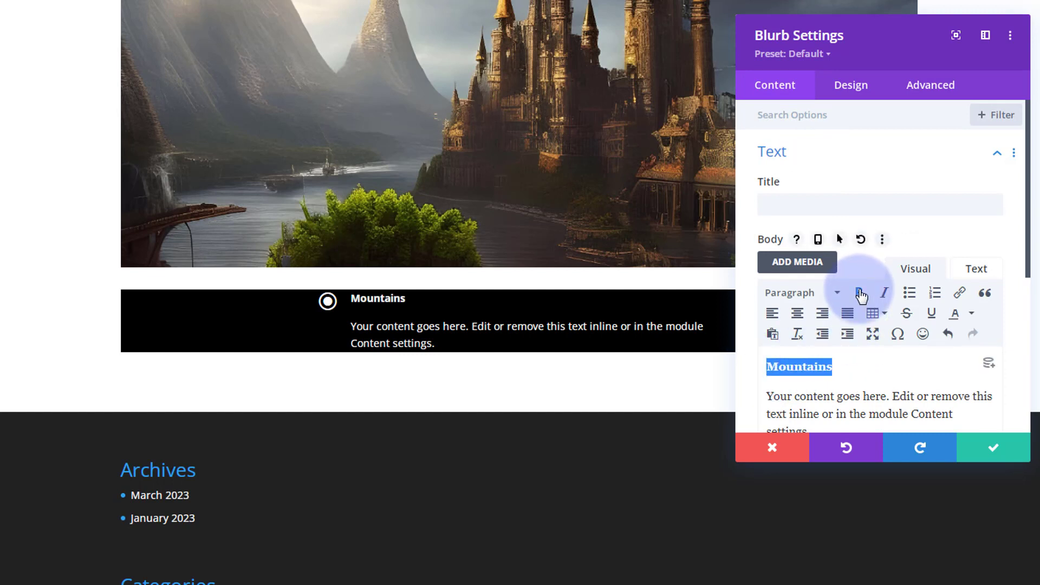
pyautogui.click(803, 297)
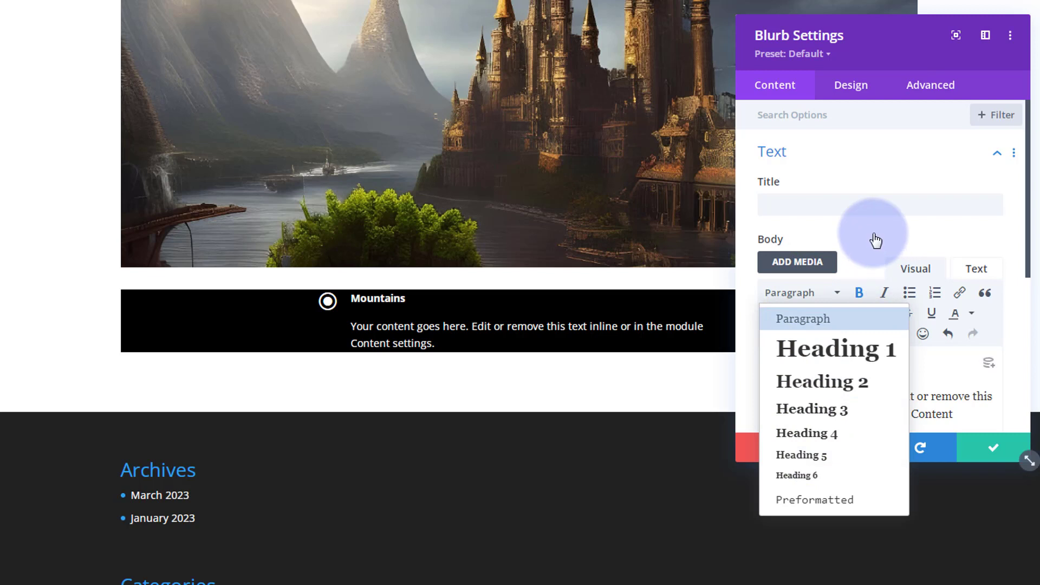
pyautogui.click(750, 268)
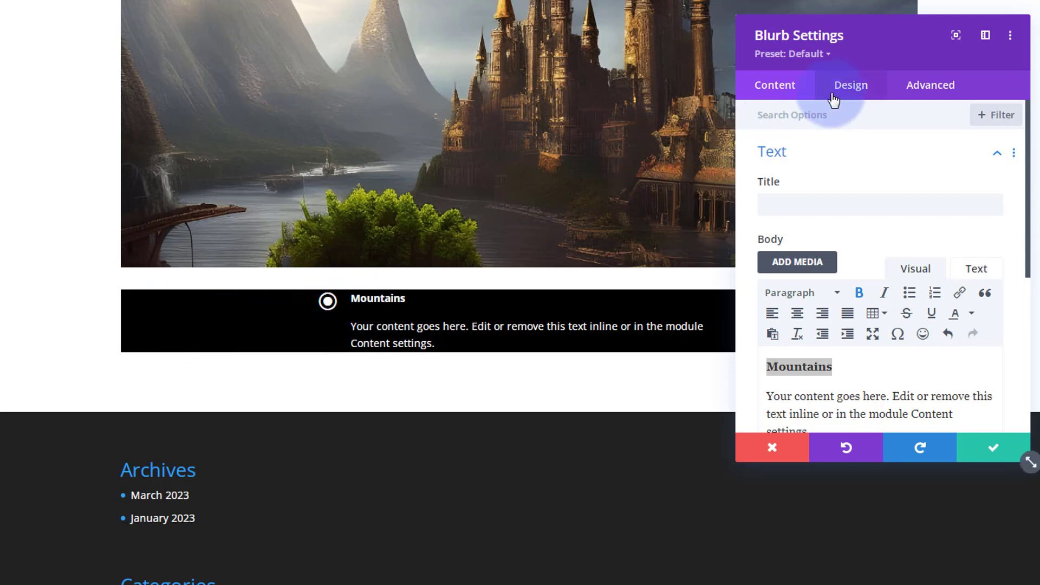
# Set the blurb module's width to 32px in its sizing settings.
pyautogui.click(851, 87)
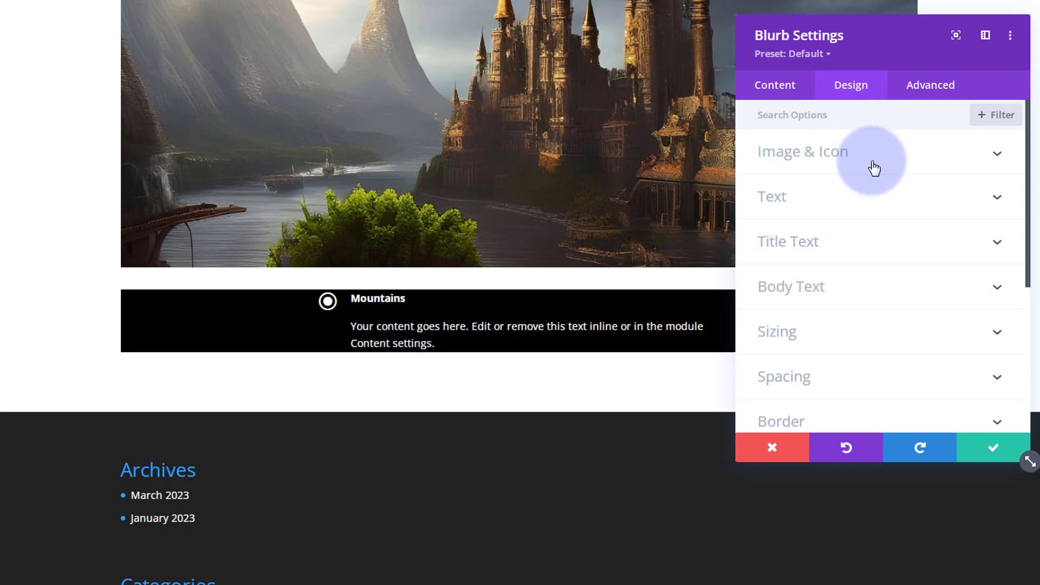
pyautogui.scroll(-1, 872, 168)
pyautogui.scroll(-2, 874, 168)
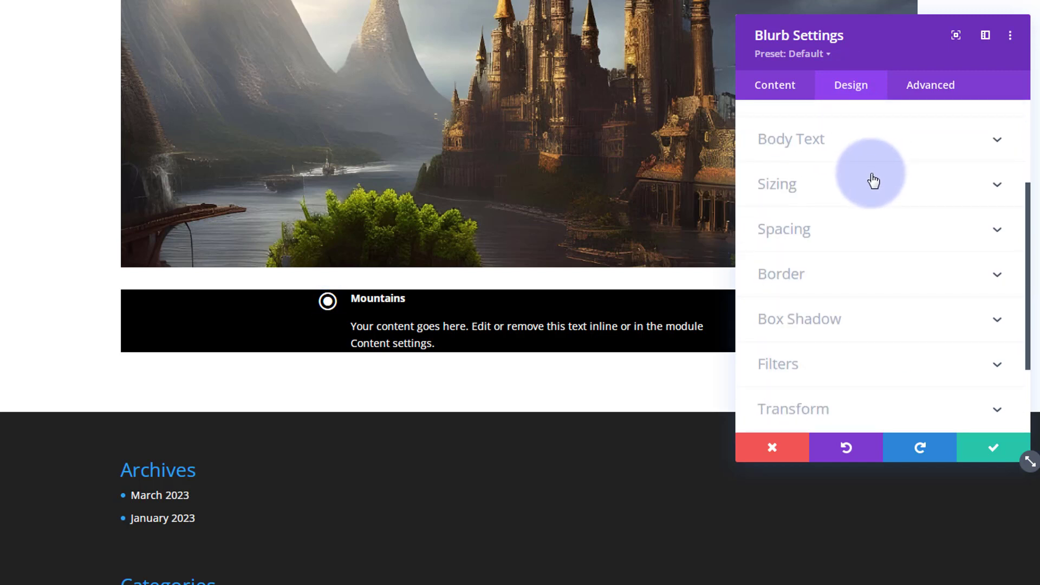
pyautogui.click(869, 192)
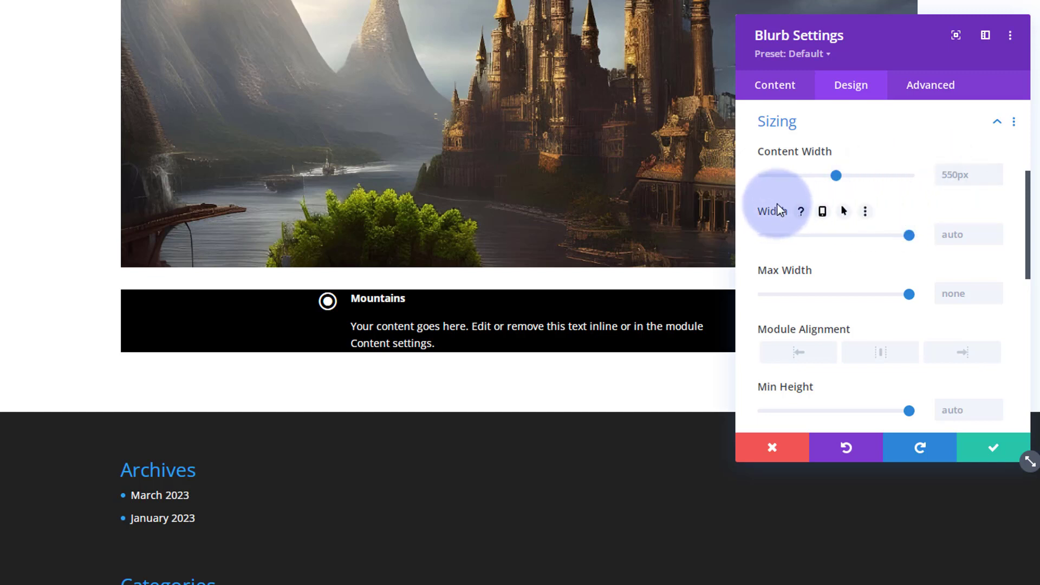
pyautogui.moveTo(908, 234); pyautogui.dragTo(768, 235)
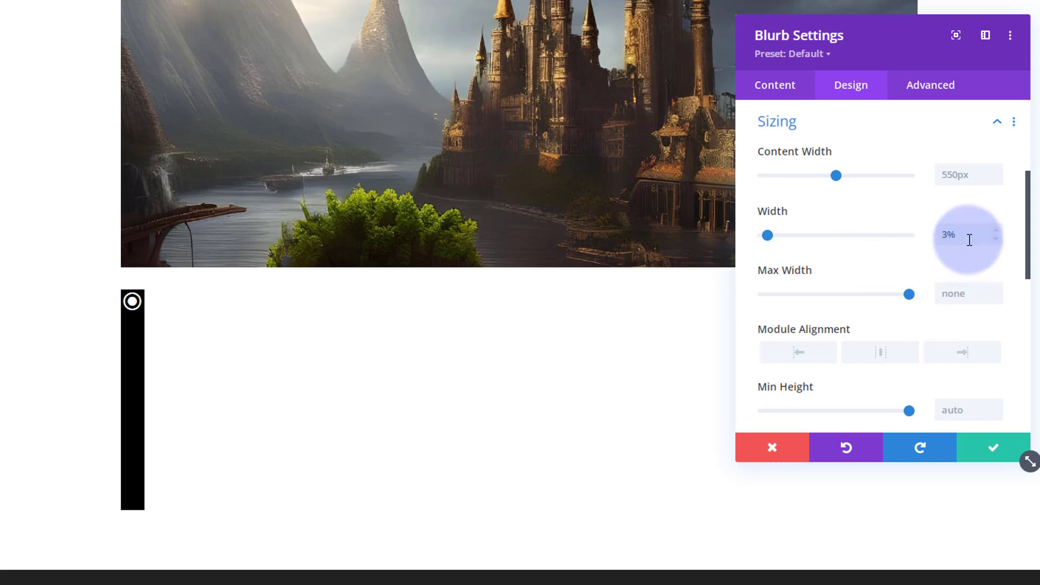
pyautogui.doubleClick(935, 238)
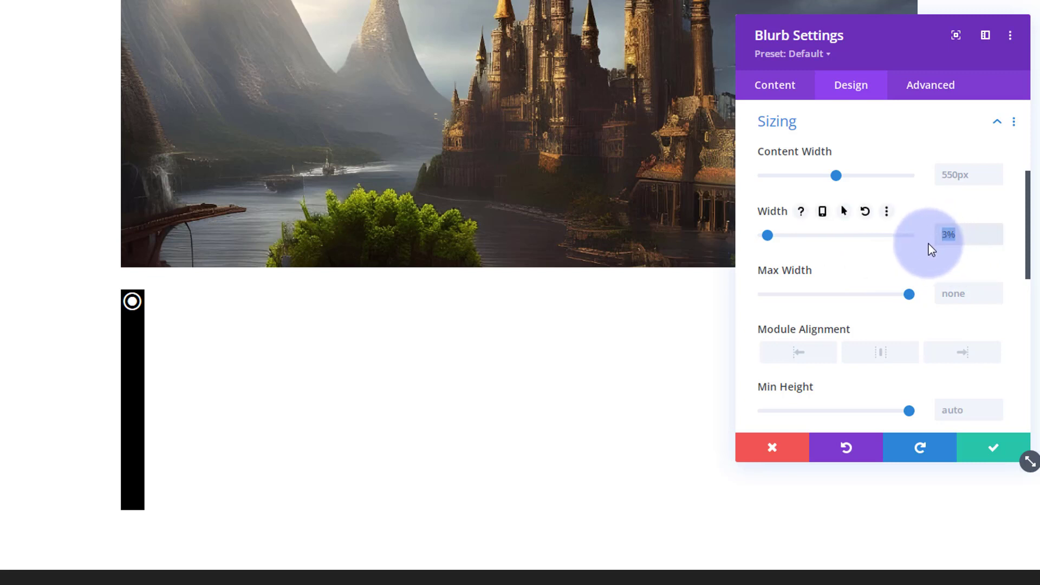
pyautogui.write('32px')
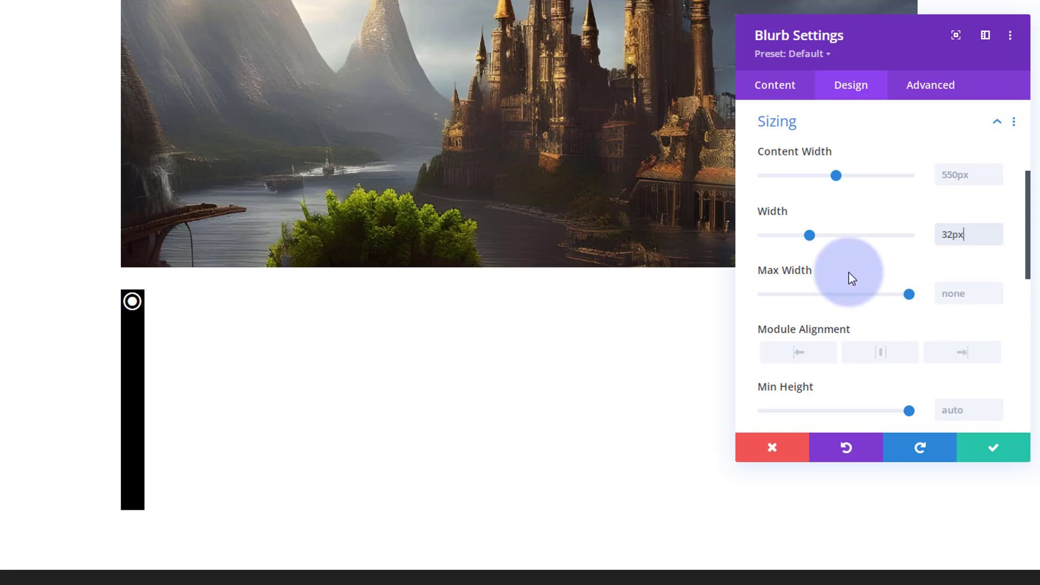
# Set the blurb module's height to 32px.
pyautogui.scroll(-3, 891, 265)
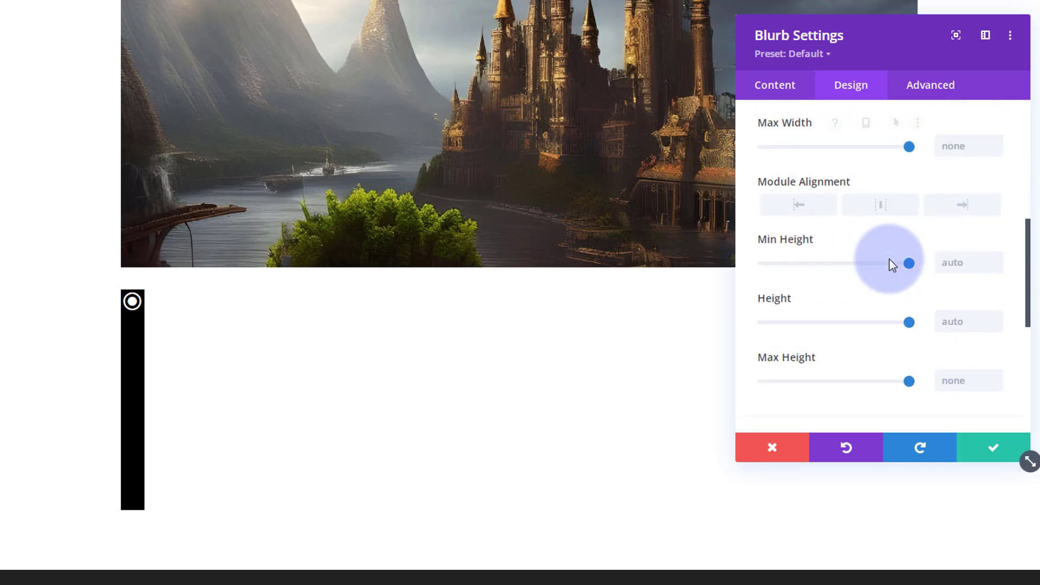
pyautogui.scroll(-2, 891, 265)
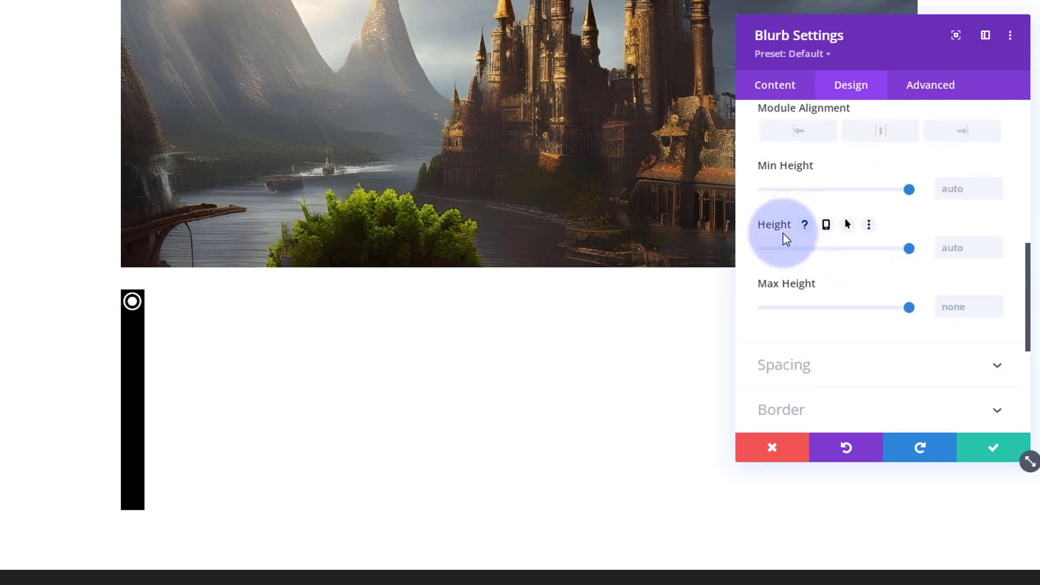
pyautogui.click(952, 247)
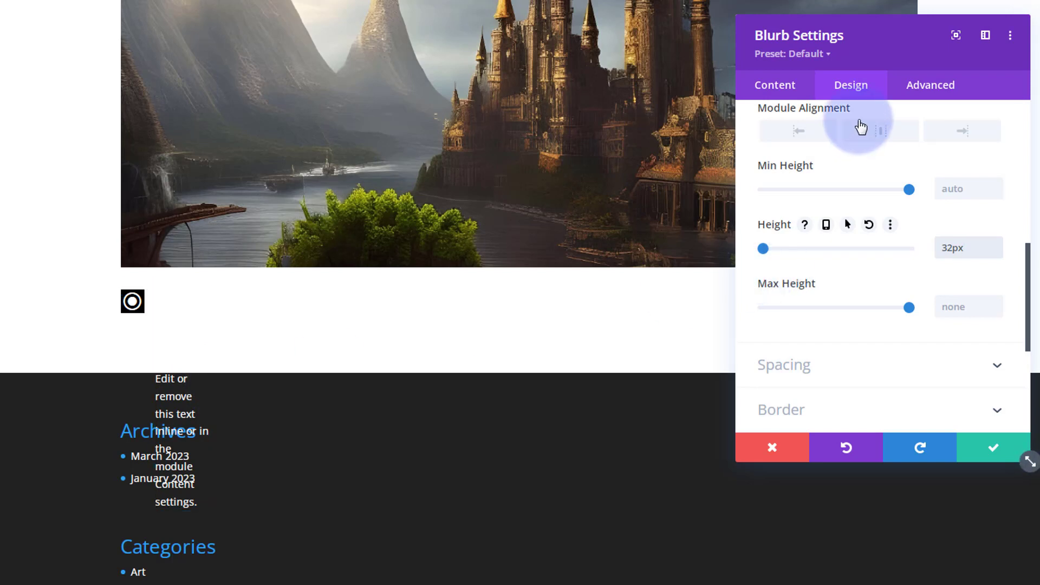
# Set both the horizontal and vertical overflow of the blurb to Hidden.
pyautogui.click(932, 88)
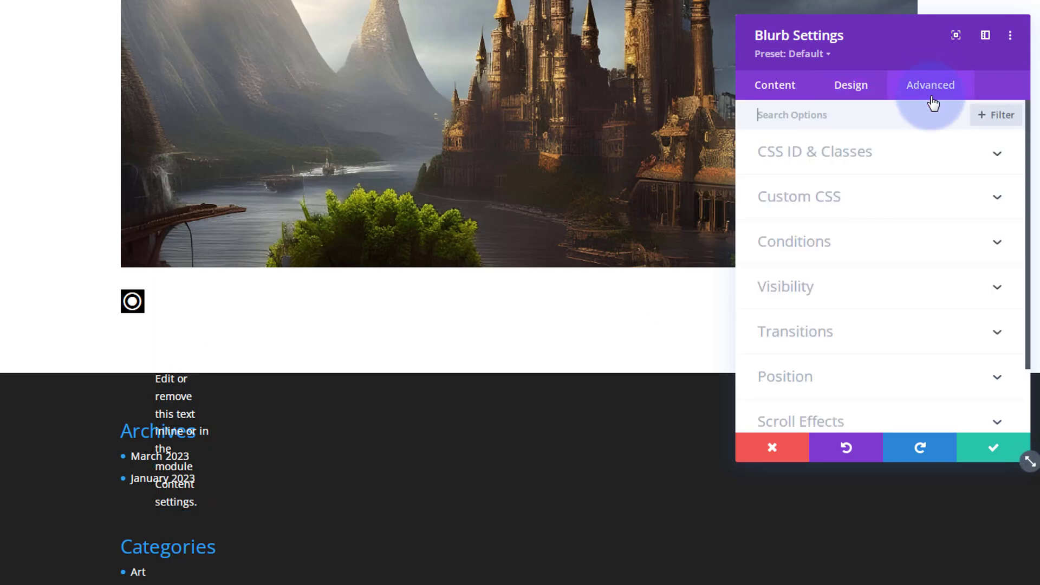
pyautogui.click(896, 285)
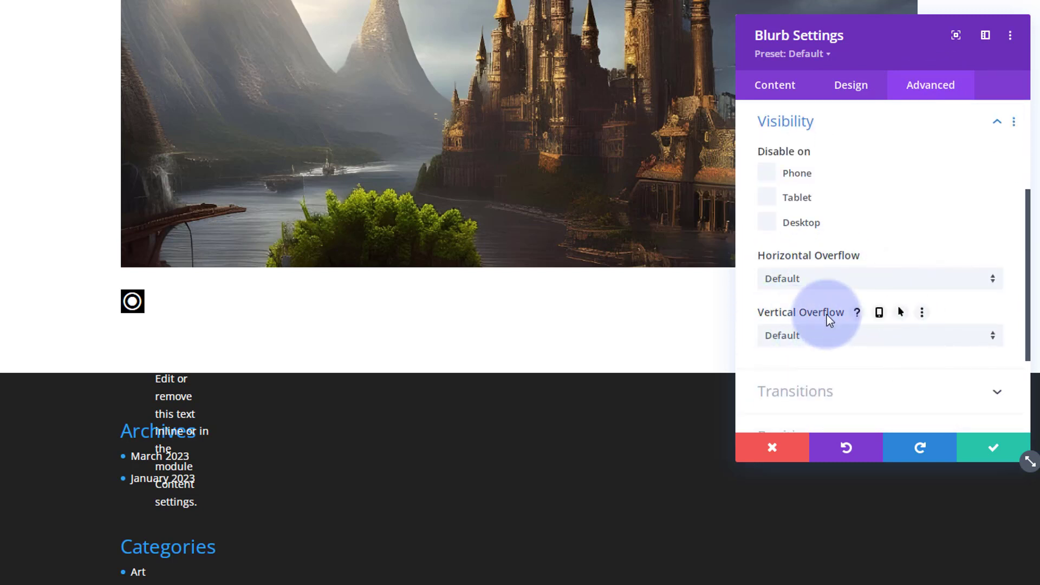
pyautogui.click(834, 285)
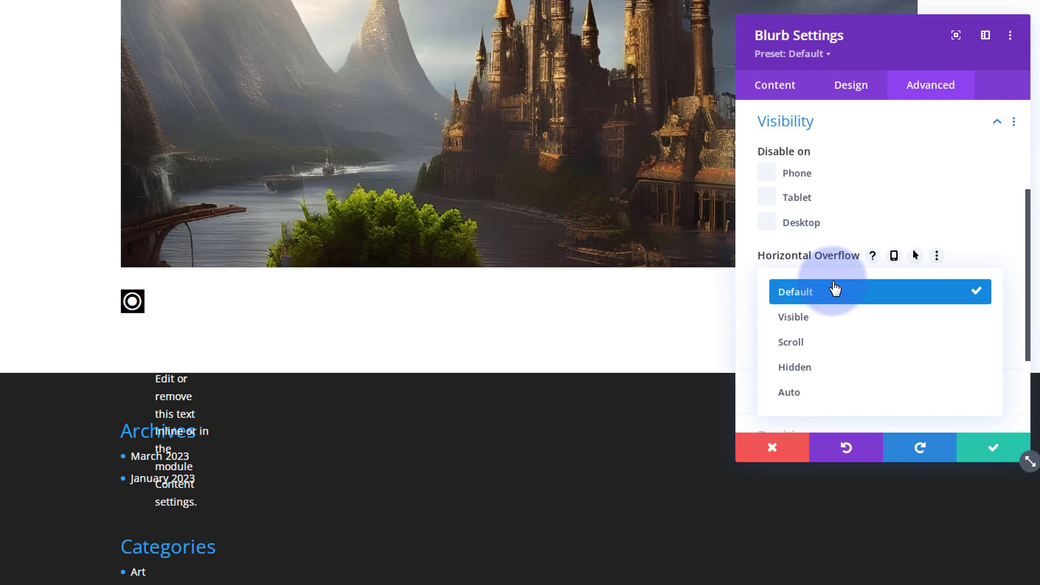
pyautogui.click(821, 367)
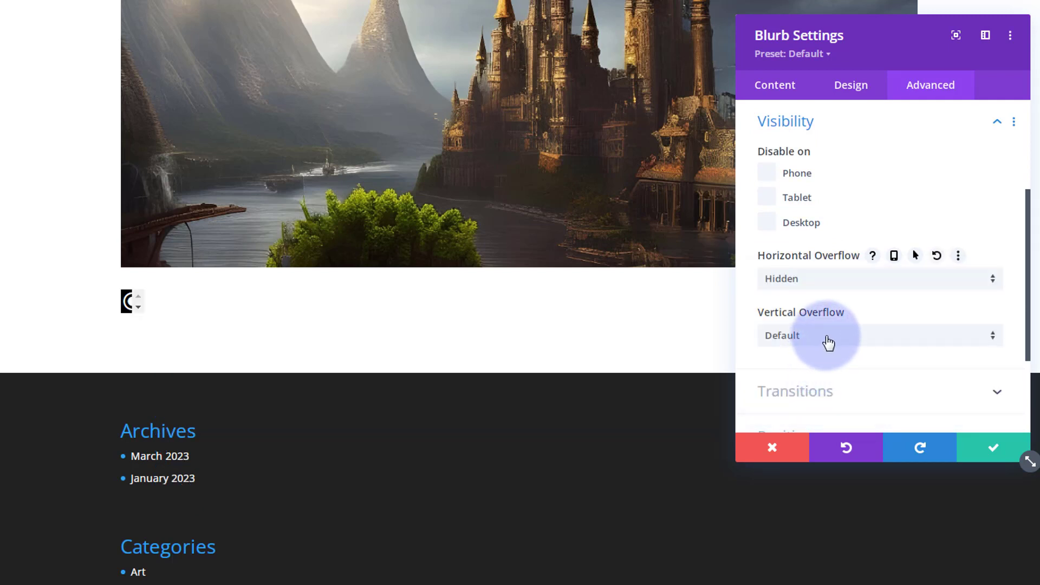
pyautogui.click(823, 341)
pyautogui.click(830, 431)
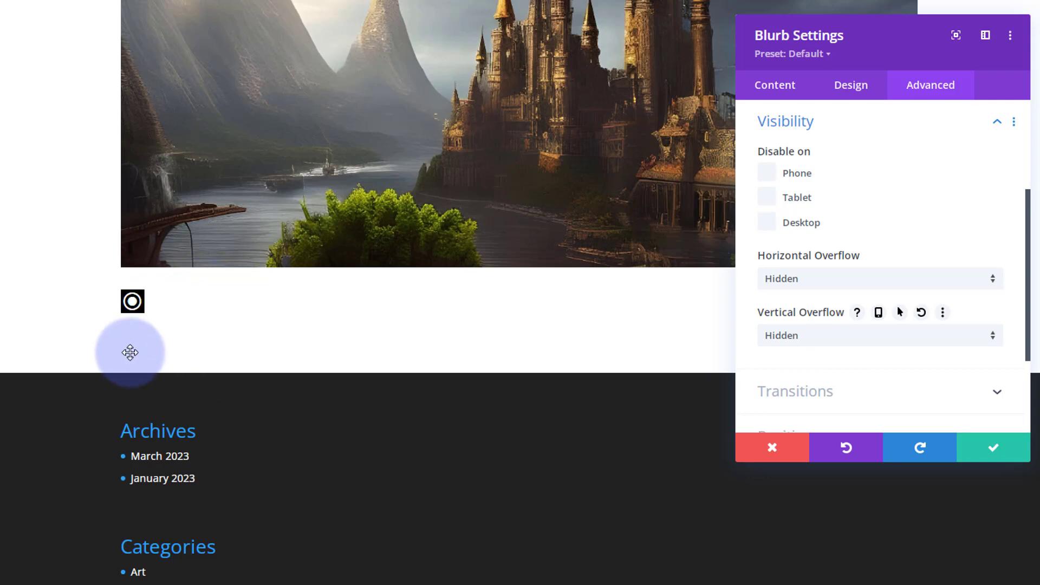
# Enable a separate hover-state value for the blurb's width and set it to 150px.
pyautogui.click(851, 88)
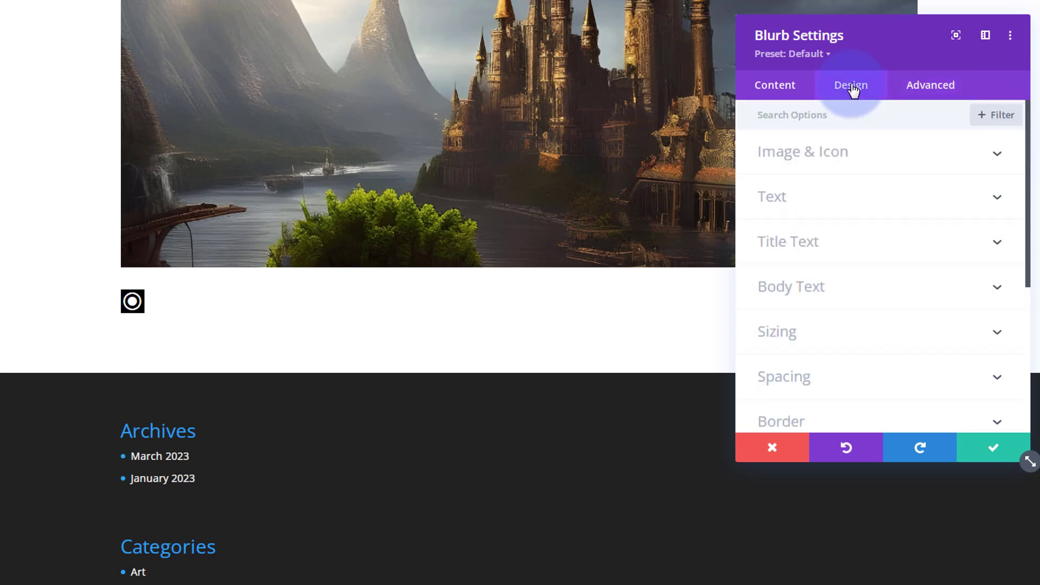
pyautogui.click(871, 333)
pyautogui.moveTo(804, 219)
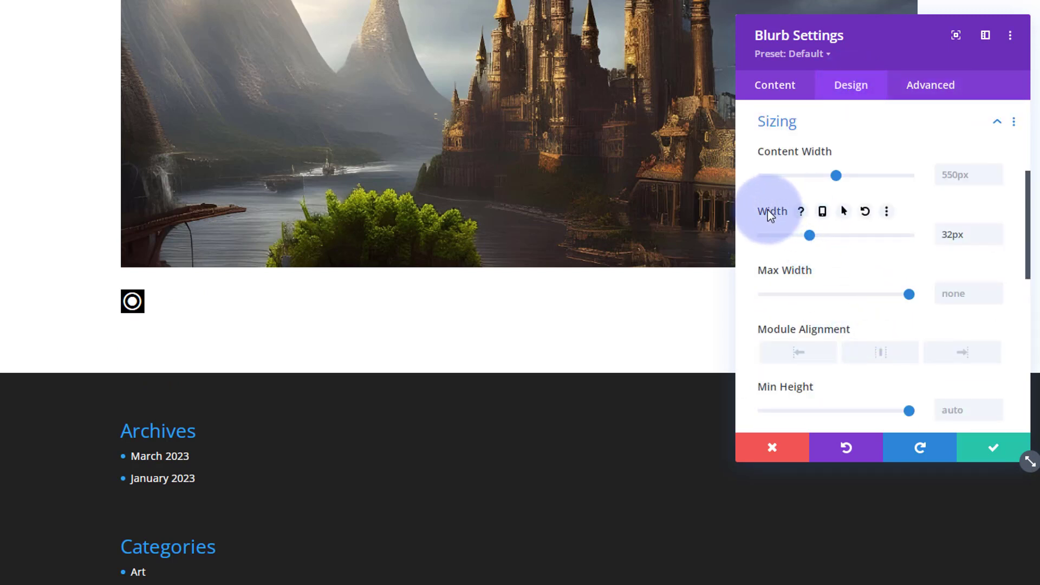
pyautogui.moveTo(774, 152)
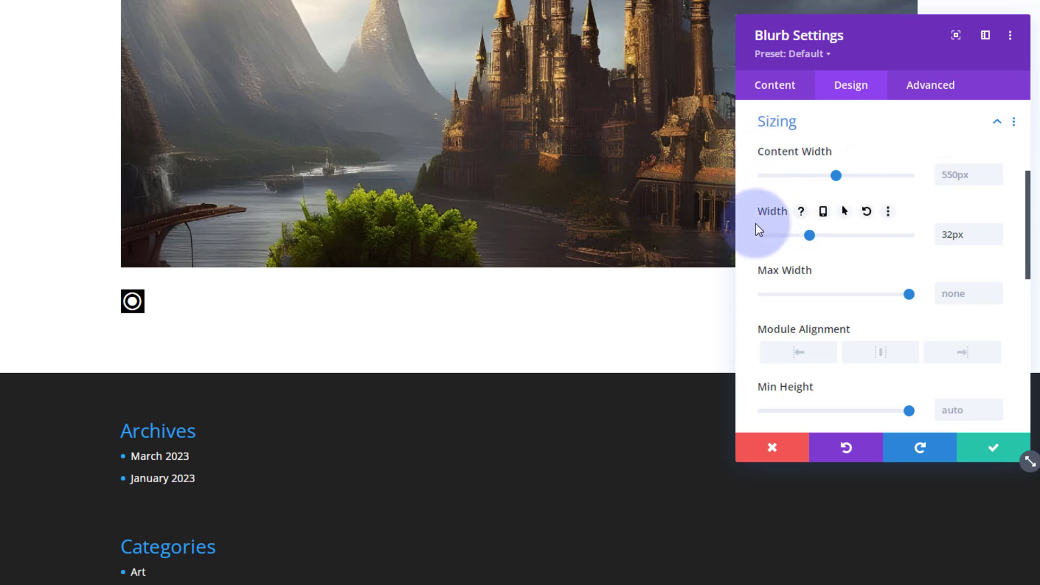
pyautogui.moveTo(774, 270)
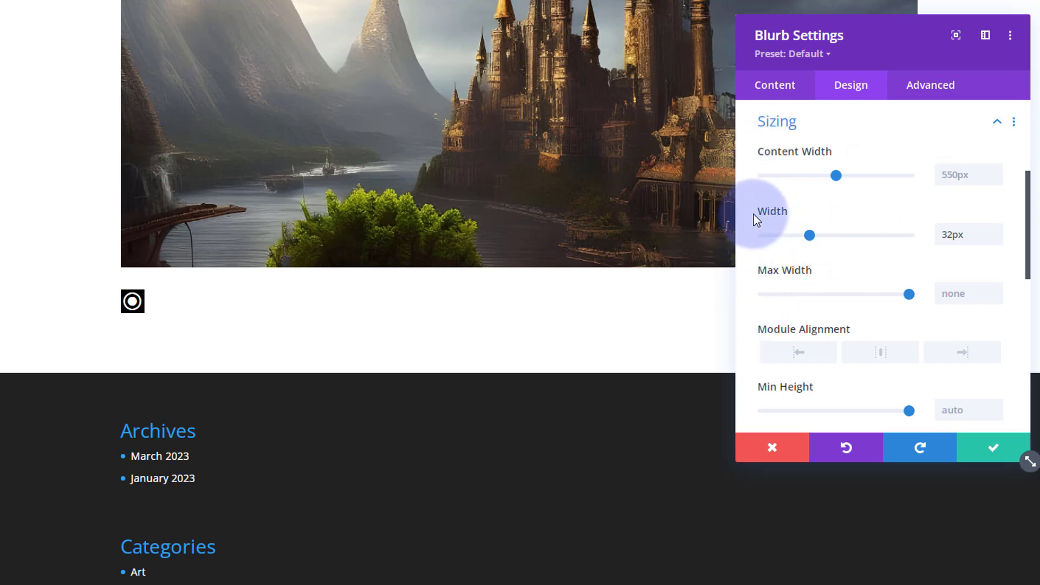
pyautogui.moveTo(767, 212)
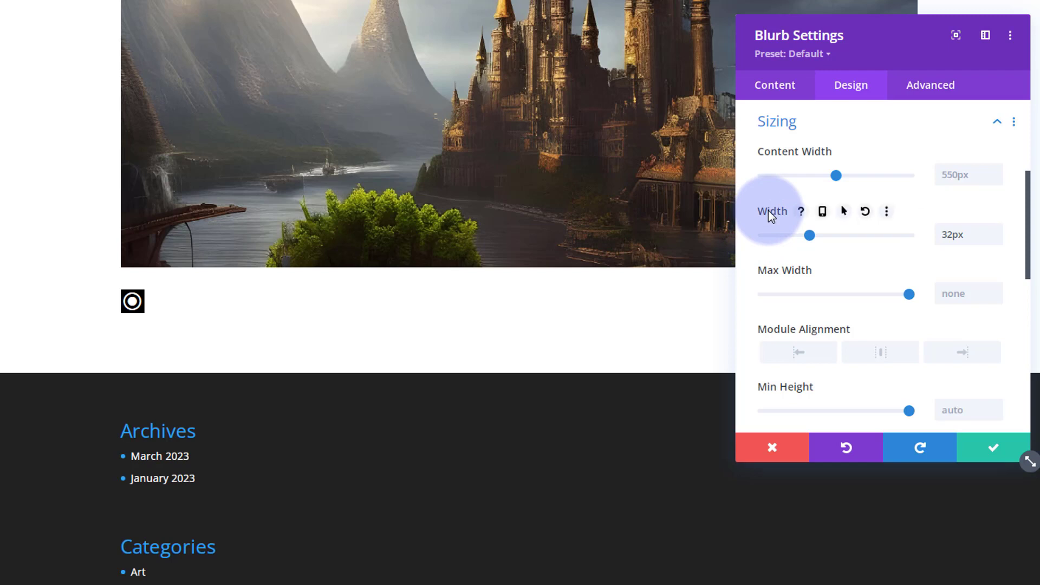
pyautogui.click(844, 212)
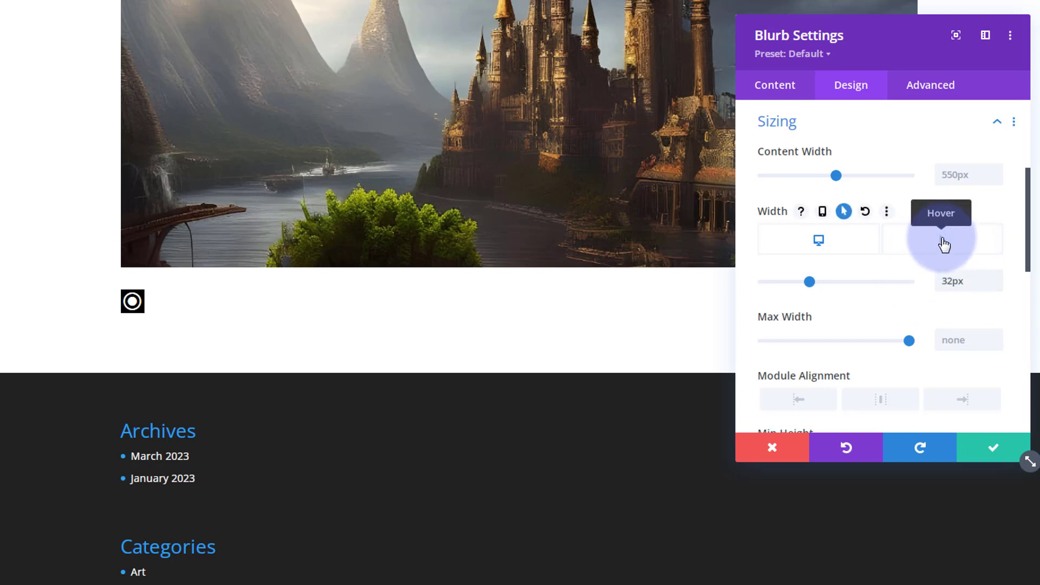
pyautogui.click(962, 244)
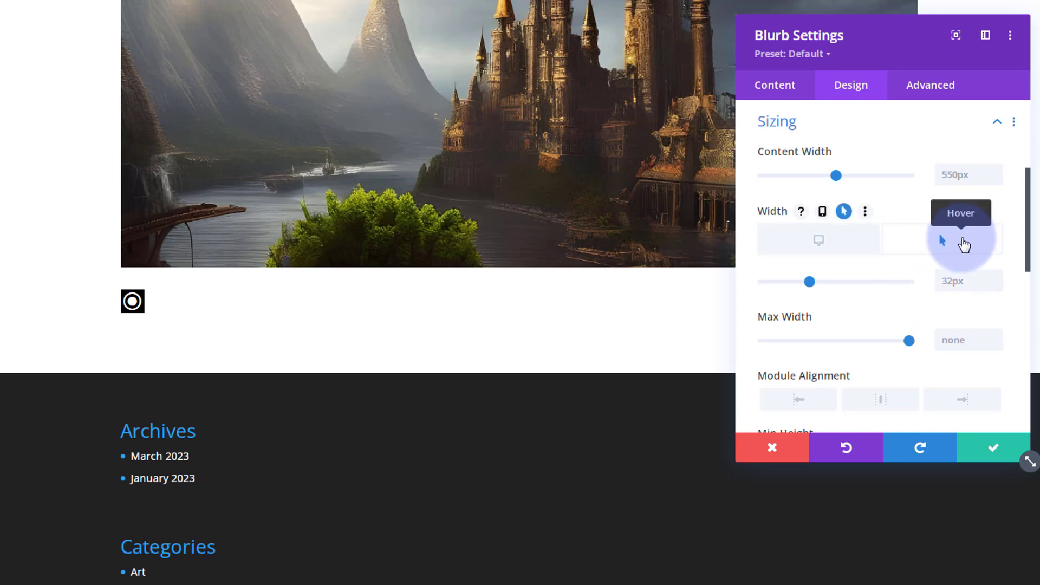
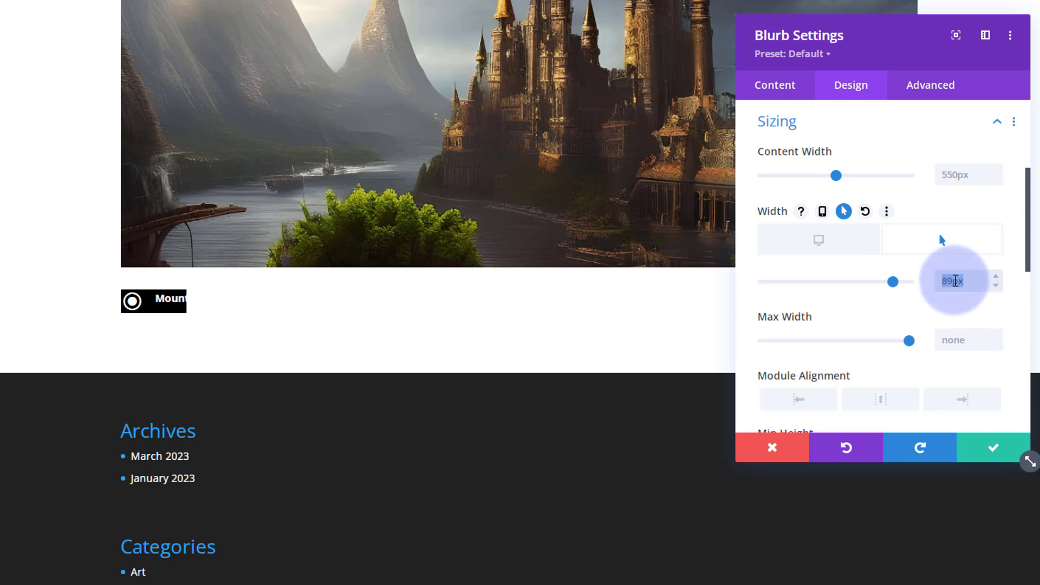
pyautogui.write('150px')
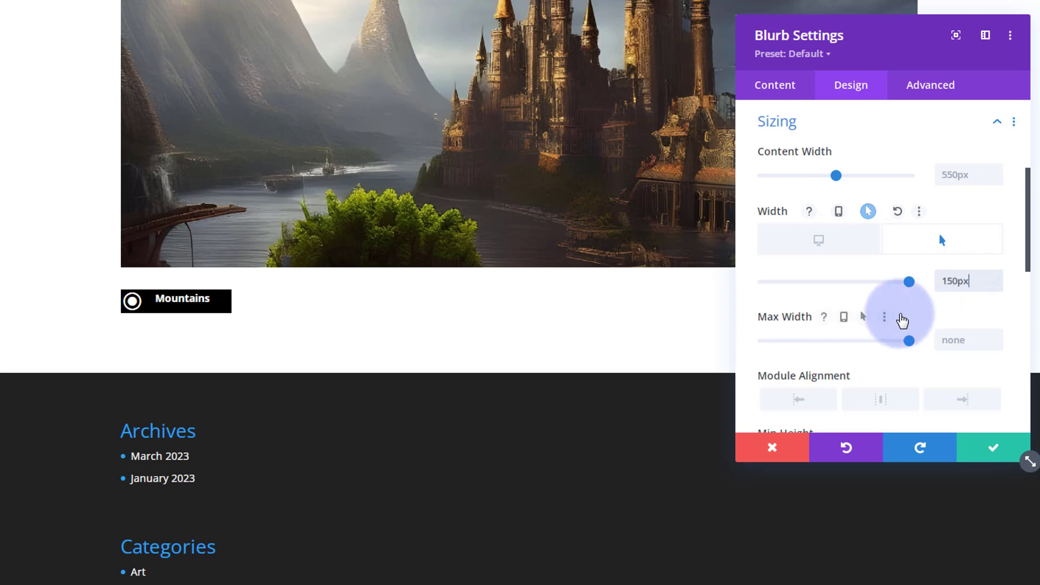
# Enable a separate hover-state value for the blurb's height and set it to about 201px.
pyautogui.scroll(-3, 900, 319)
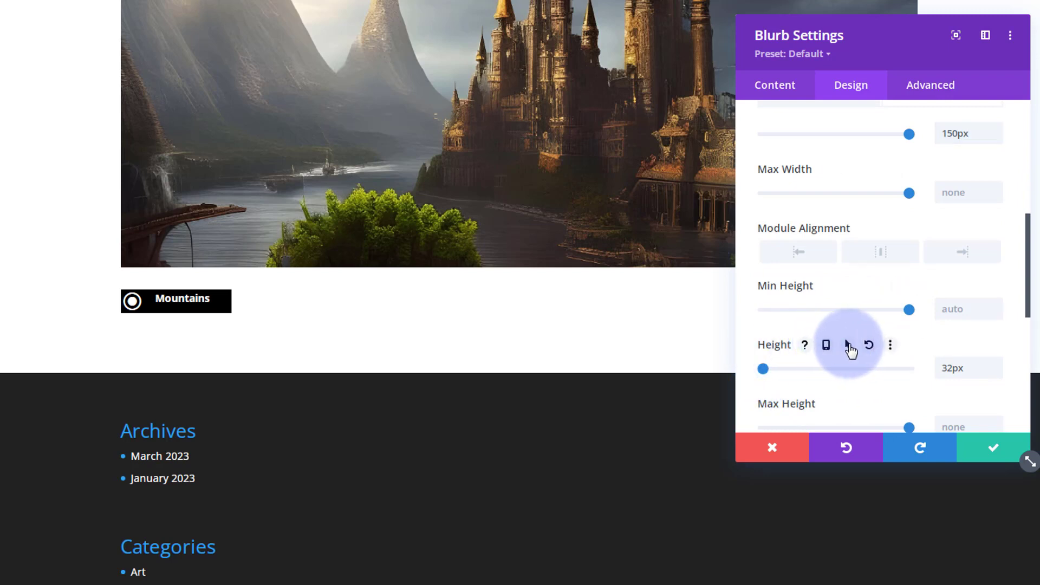
pyautogui.click(847, 346)
pyautogui.click(919, 378)
pyautogui.scroll(-3, 907, 359)
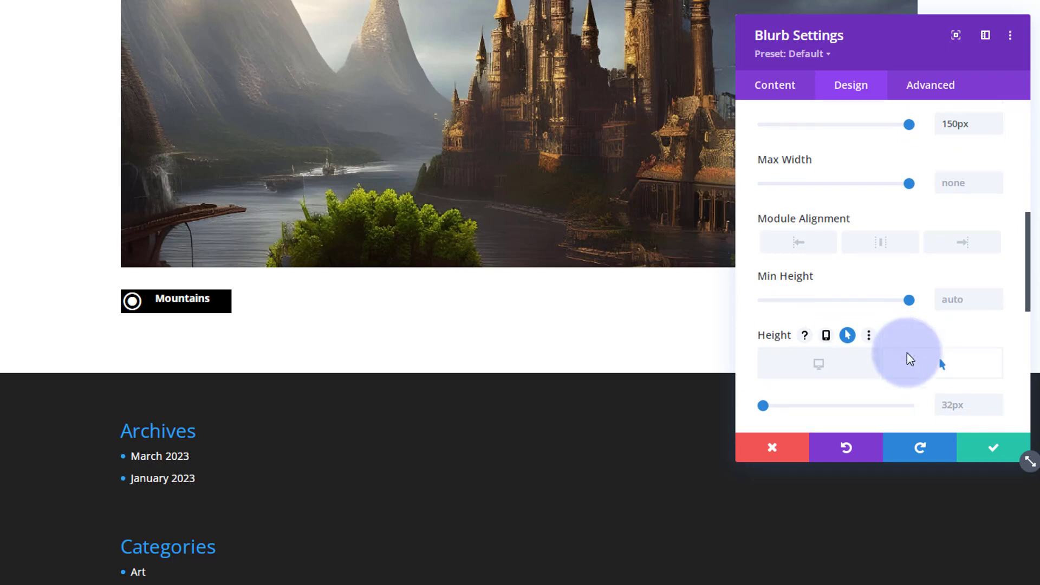
pyautogui.moveTo(765, 269); pyautogui.dragTo(789, 270)
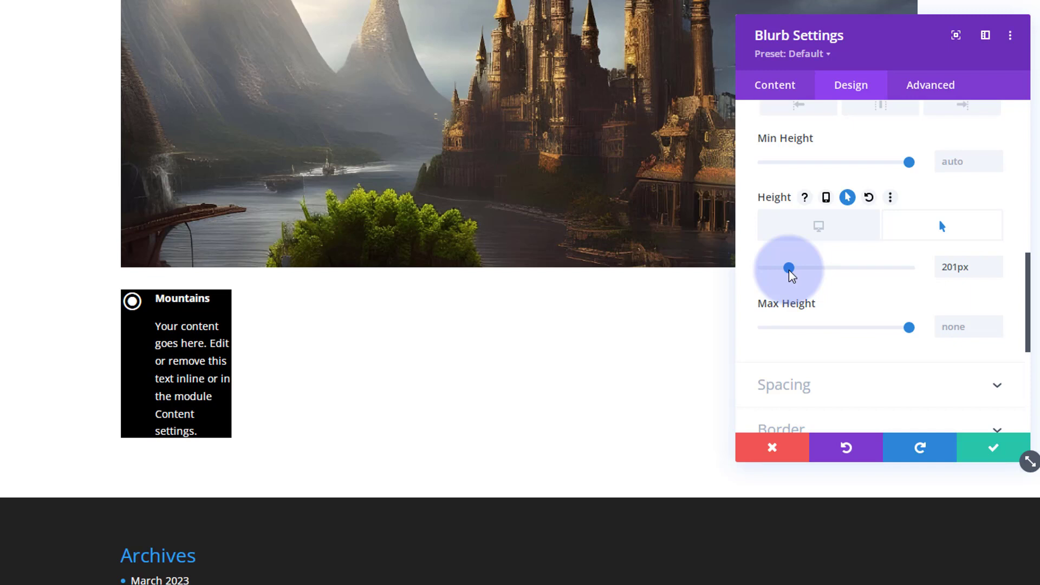
# Widen the blurb's hover state, trying 180px and settling on a width of 200px.
pyautogui.scroll(3, 801, 273)
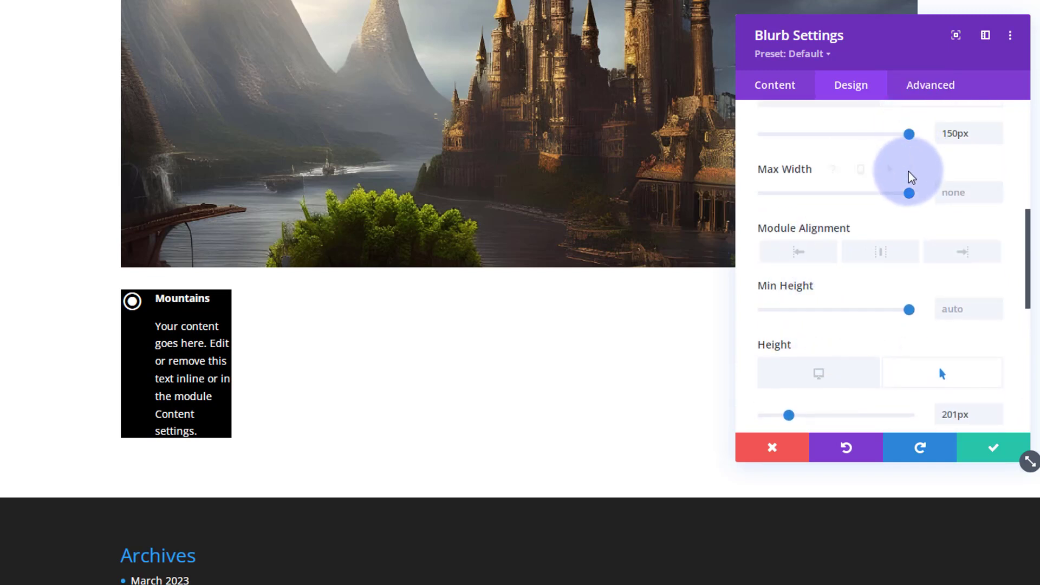
pyautogui.scroll(2, 915, 178)
pyautogui.moveTo(942, 207); pyautogui.dragTo(949, 208)
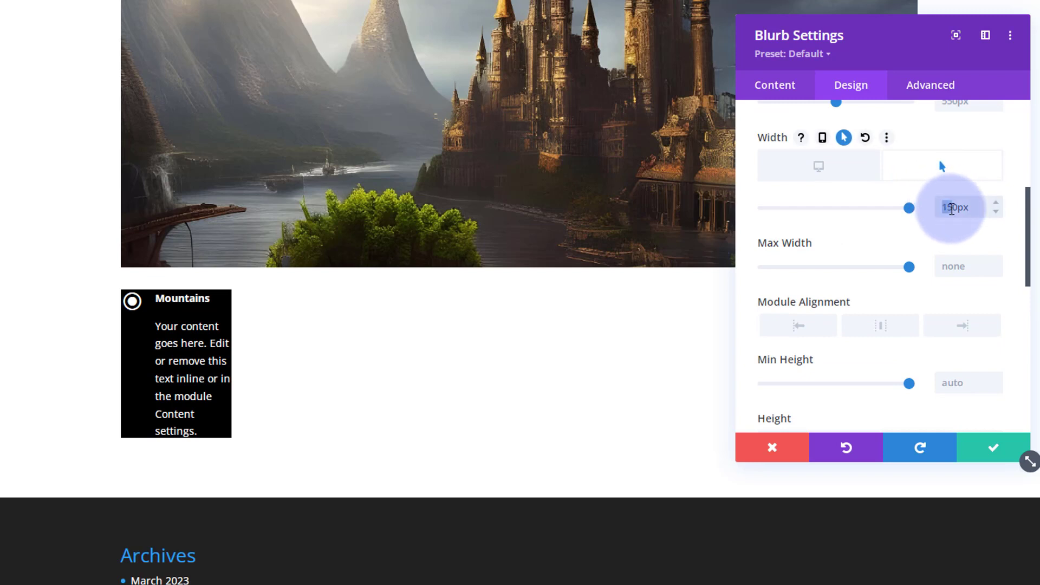
pyautogui.write('18')
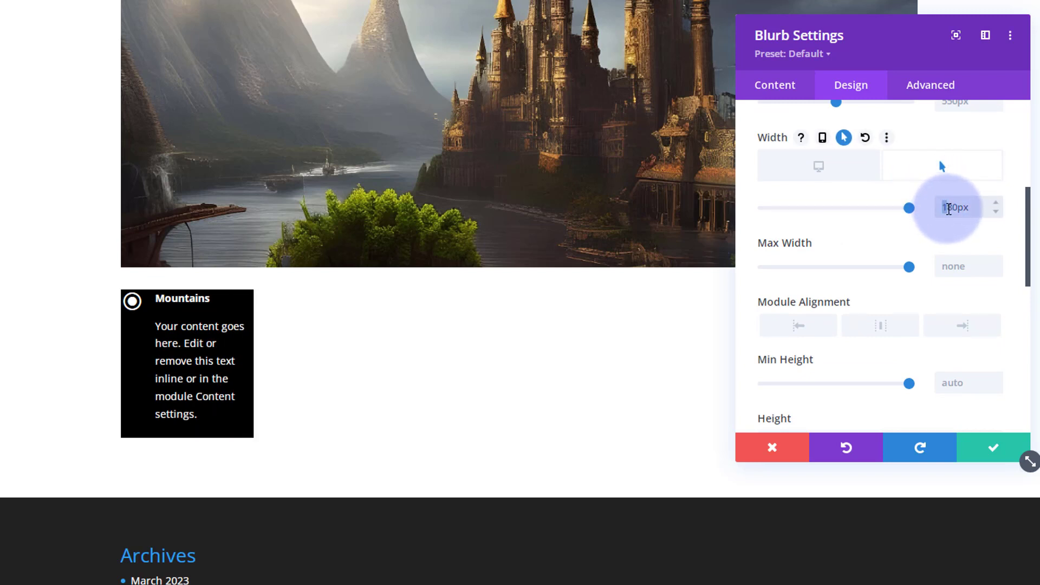
pyautogui.moveTo(951, 208); pyautogui.dragTo(944, 210)
pyautogui.write('20')
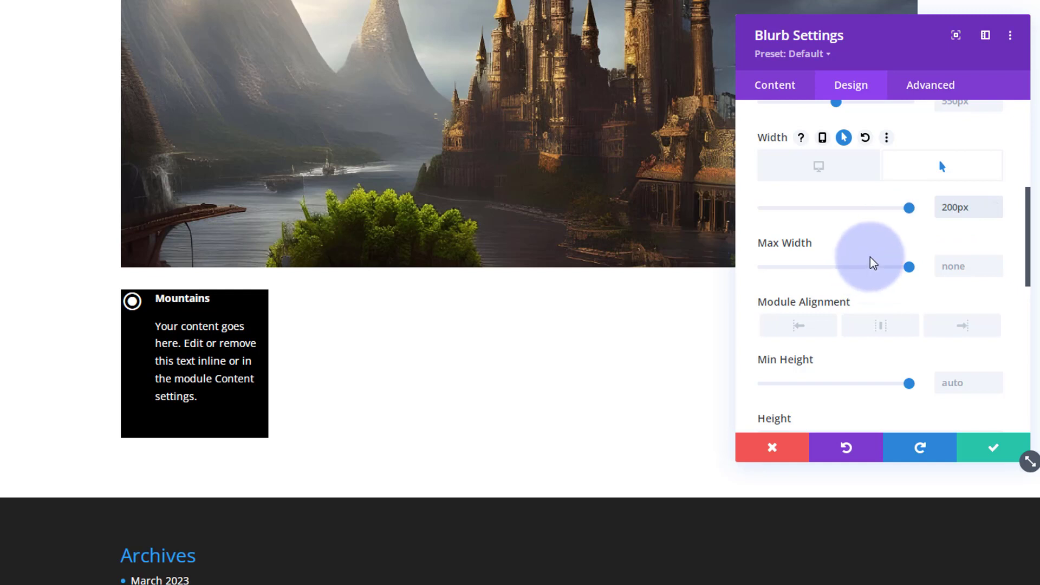
# Set the blurb's hover-state height to 180px.
pyautogui.scroll(-2, 871, 260)
pyautogui.scroll(-6, 870, 260)
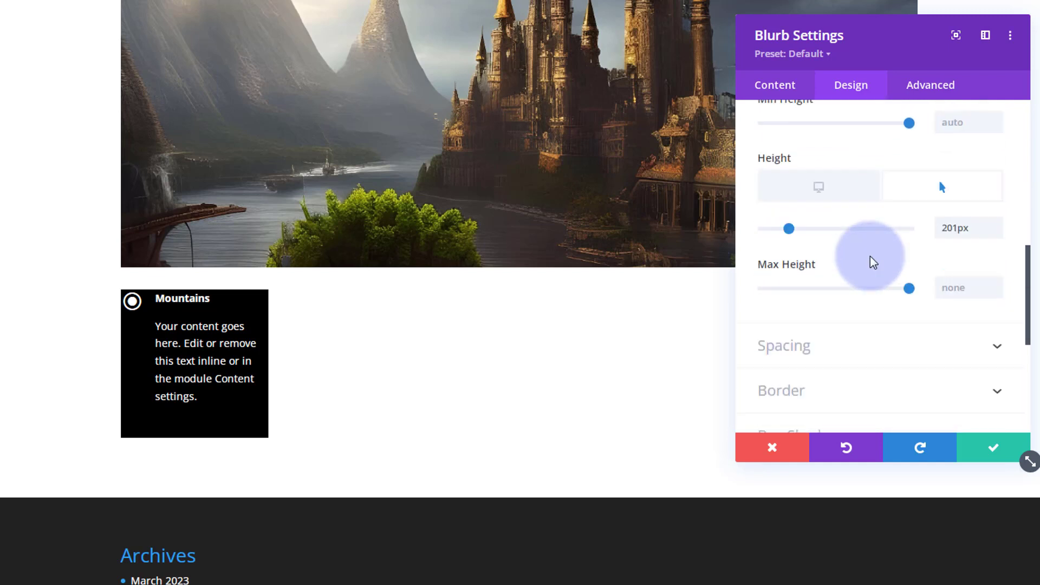
pyautogui.moveTo(941, 194); pyautogui.dragTo(957, 193)
pyautogui.write('180')
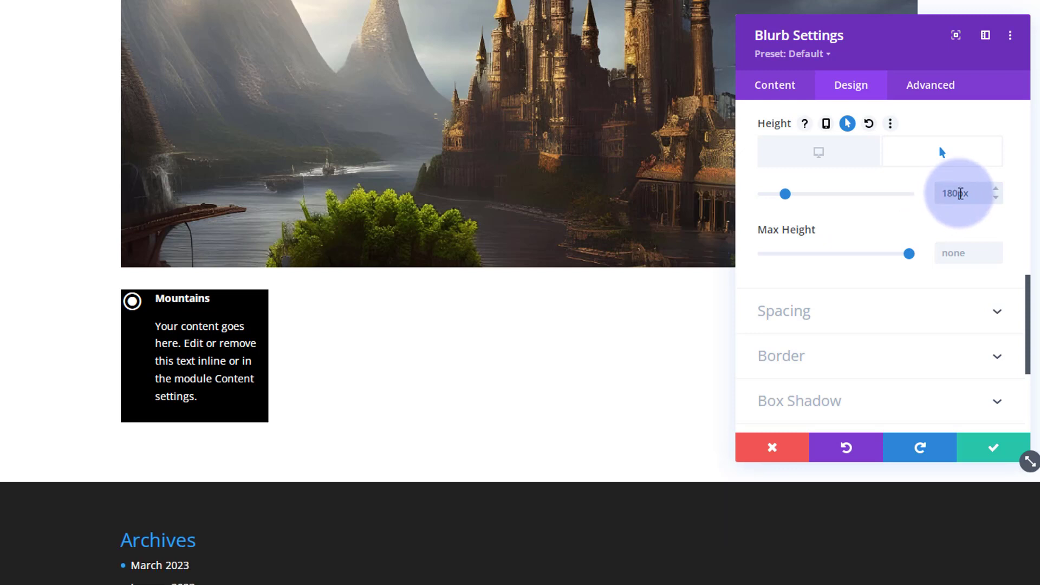
# Set the blurb's bottom padding to 10px.
pyautogui.click(867, 322)
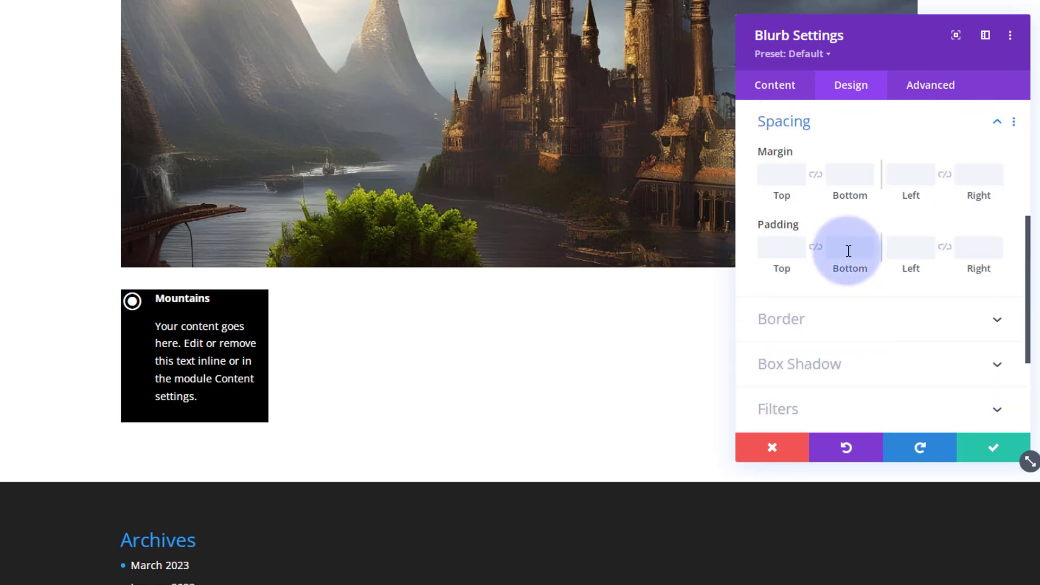
pyautogui.click(848, 250)
pyautogui.write('10px')
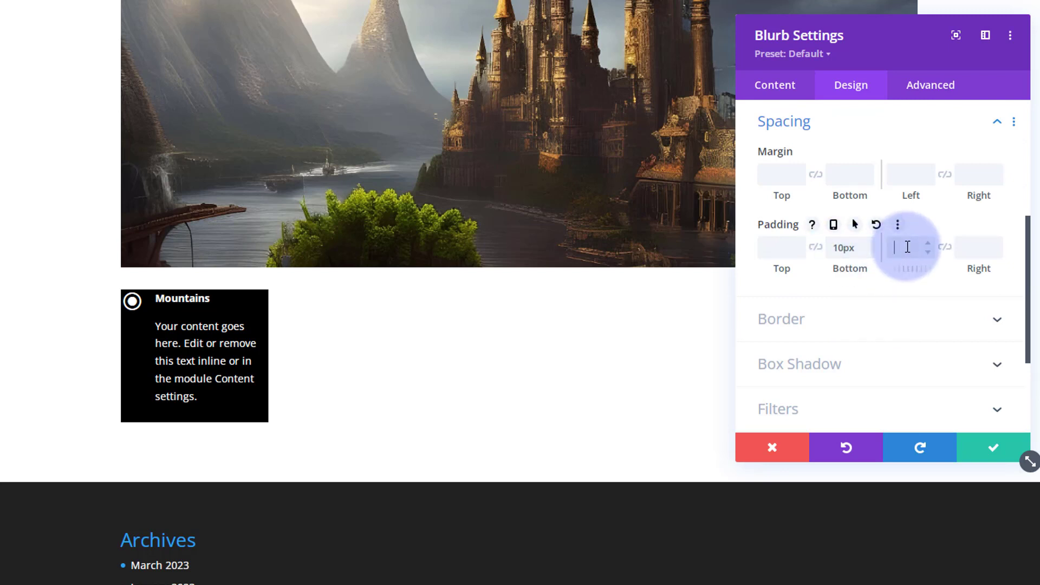
# Try linked left and right padding of 10px on the blurb and clear both values again.
pyautogui.click(907, 247)
pyautogui.write('10px')
pyautogui.click(946, 249)
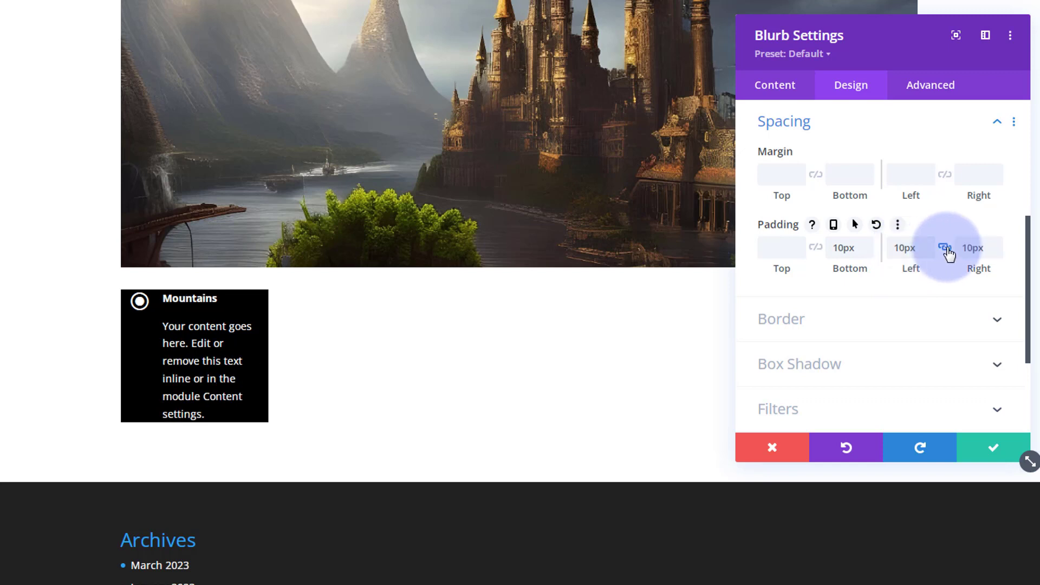
pyautogui.moveTo(916, 248); pyautogui.dragTo(887, 248)
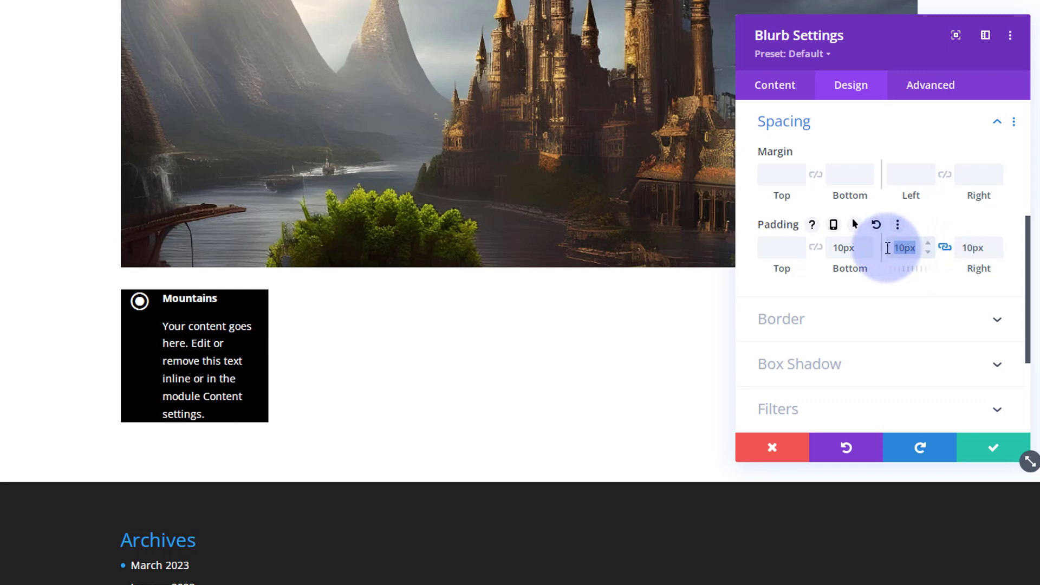
pyautogui.press('BackSpace')
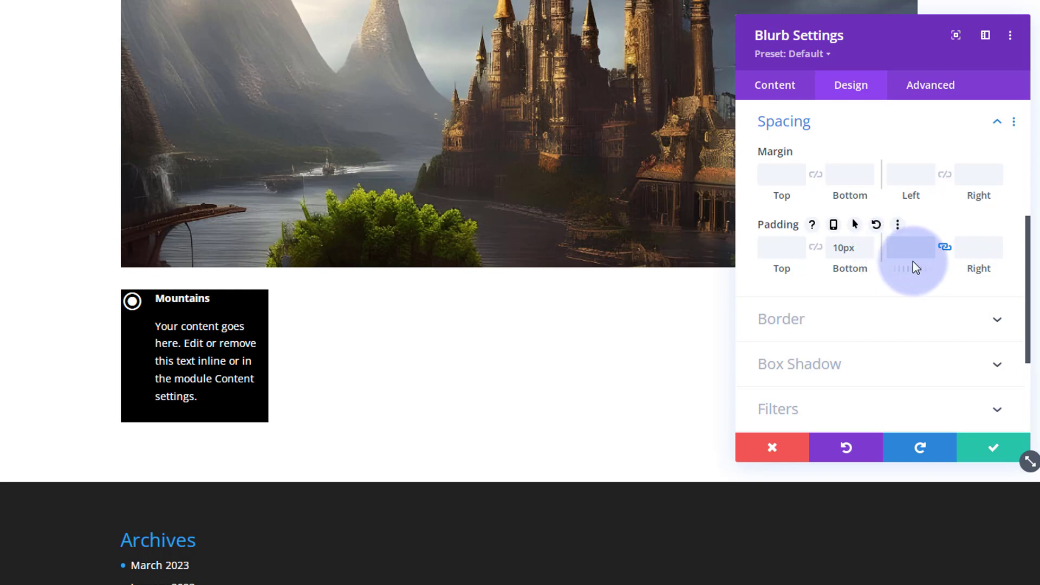
# Enable hover options for the blurb's margin and switch the preview back to the desktop state.
pyautogui.scroll(2, 910, 341)
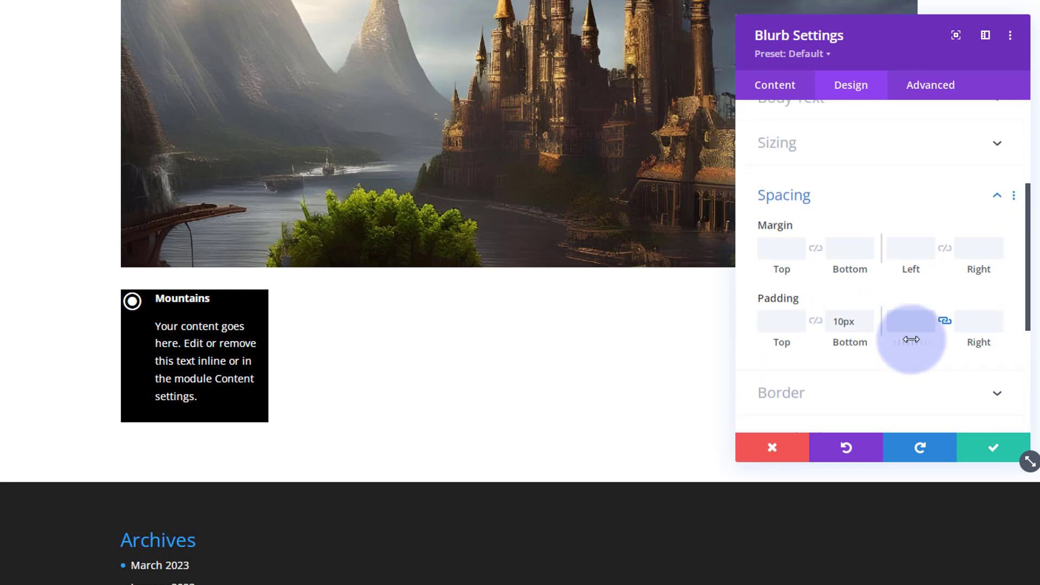
pyautogui.scroll(4, 911, 339)
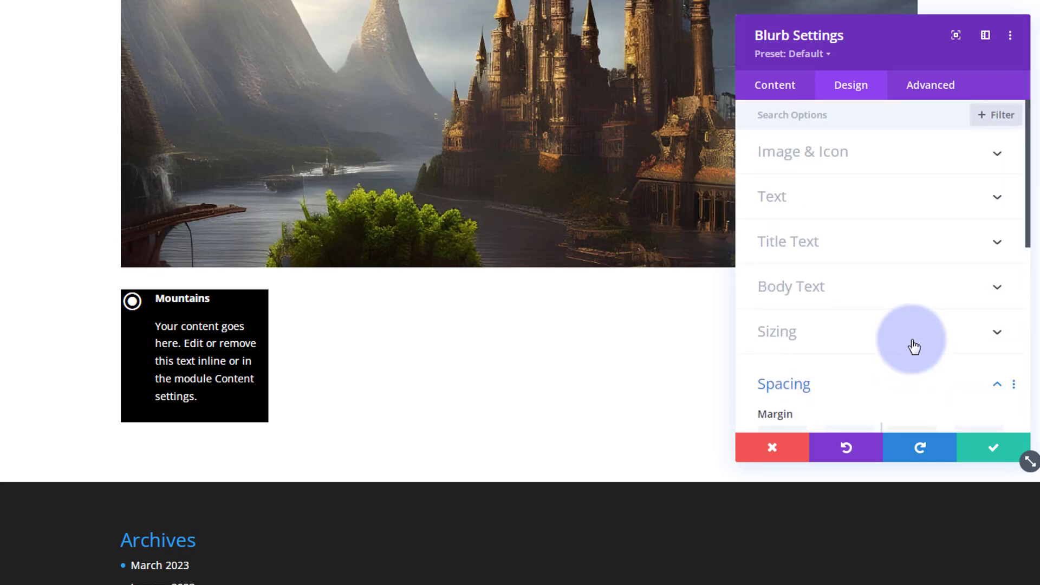
pyautogui.scroll(-2, 914, 346)
pyautogui.moveTo(787, 340)
pyautogui.click(851, 342)
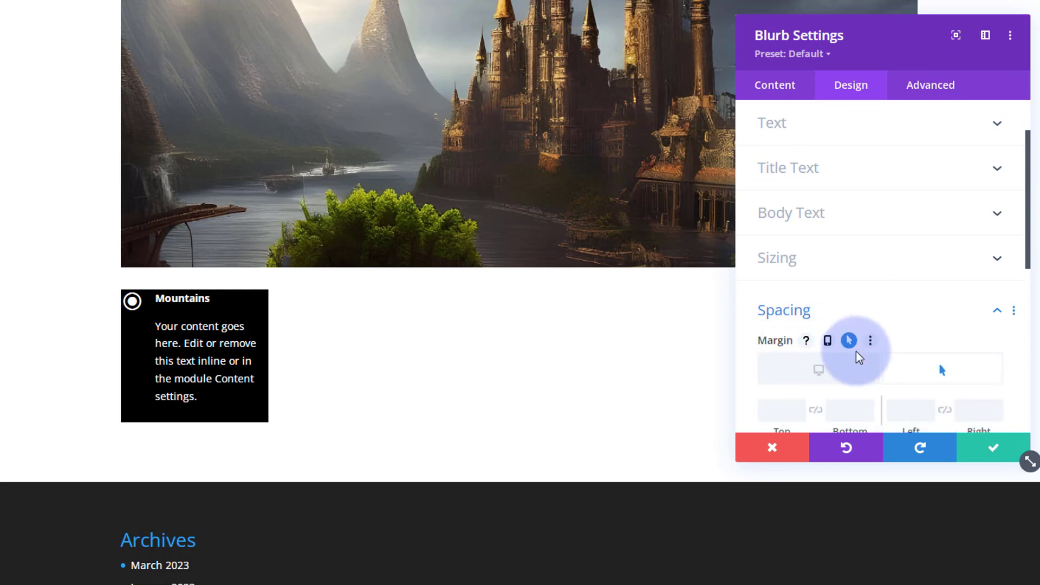
pyautogui.click(819, 370)
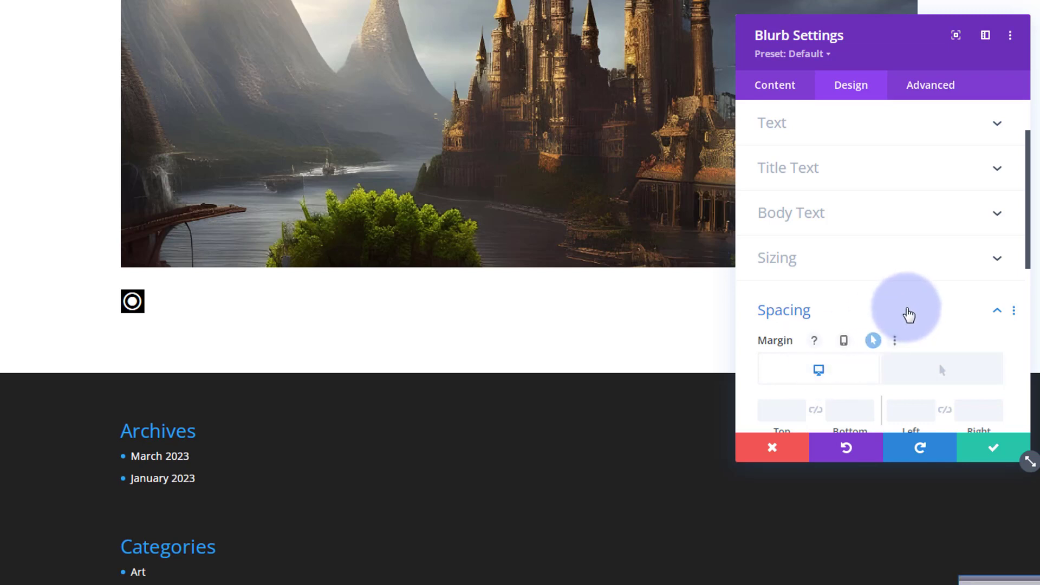
# Change the blurb's position to Absolute so that it sits over the image.
pyautogui.click(930, 87)
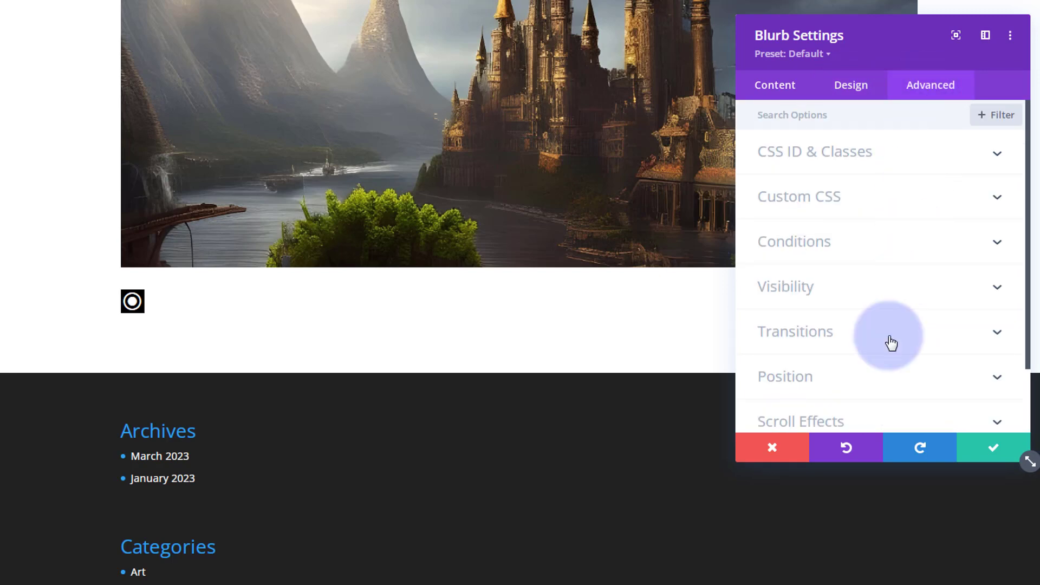
pyautogui.click(870, 381)
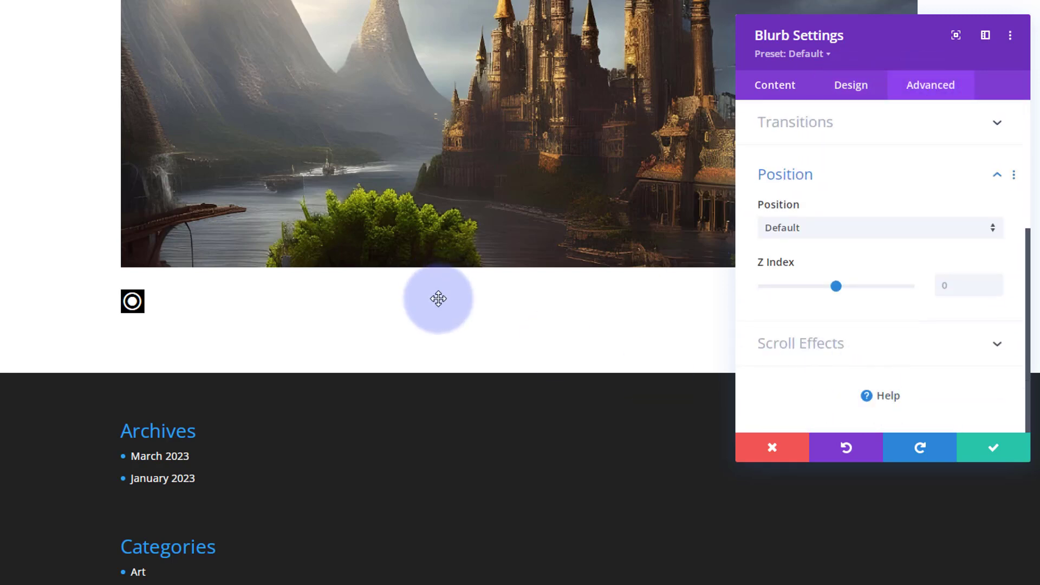
pyautogui.scroll(5, 434, 276)
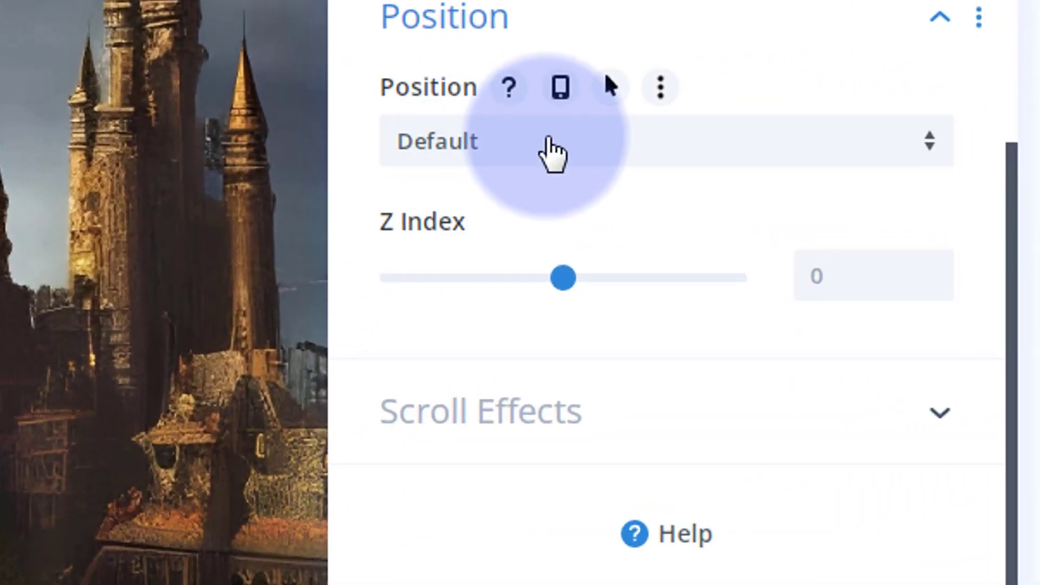
pyautogui.click(576, 172)
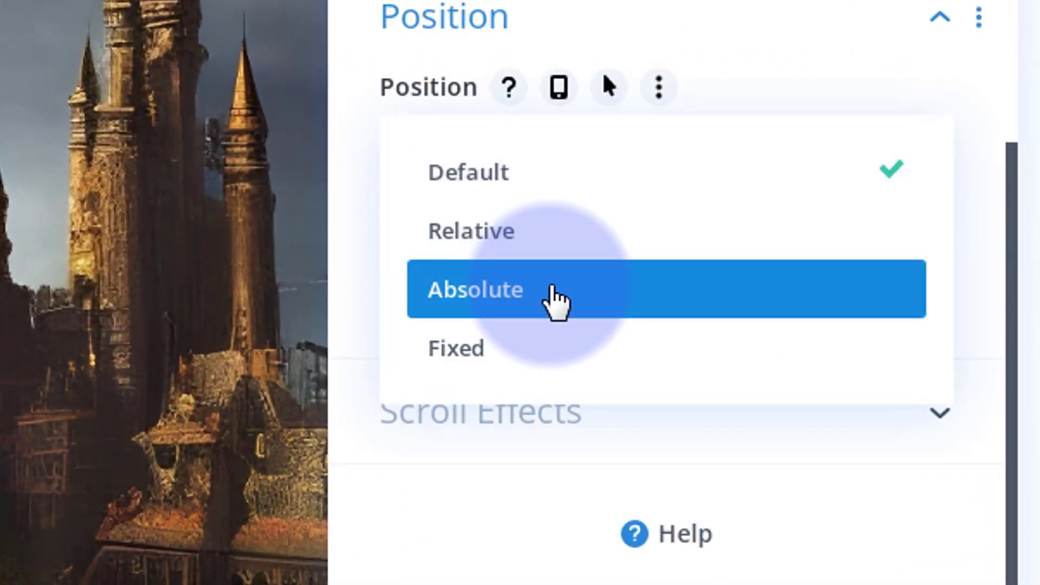
pyautogui.click(553, 290)
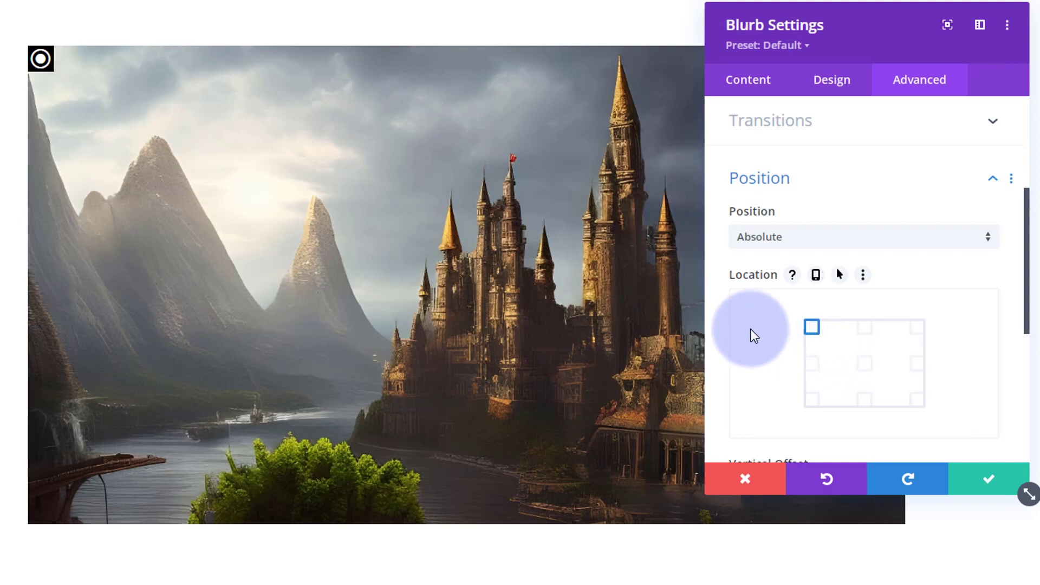
# Offset the blurb 40% vertically and 10% horizontally from the image's upper-left corner.
pyautogui.scroll(-2, 749, 329)
pyautogui.scroll(-2, 749, 329)
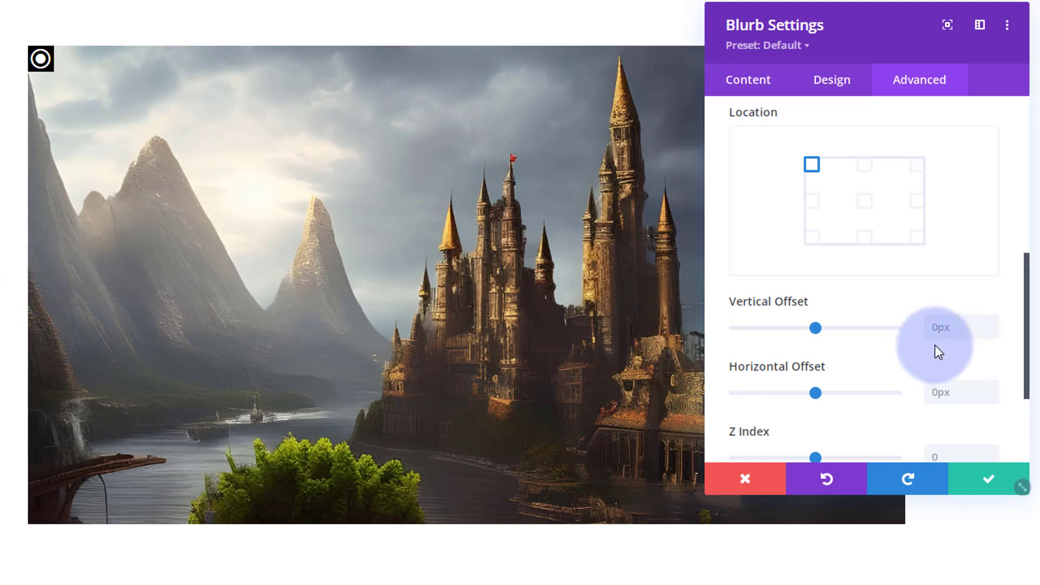
pyautogui.click(940, 328)
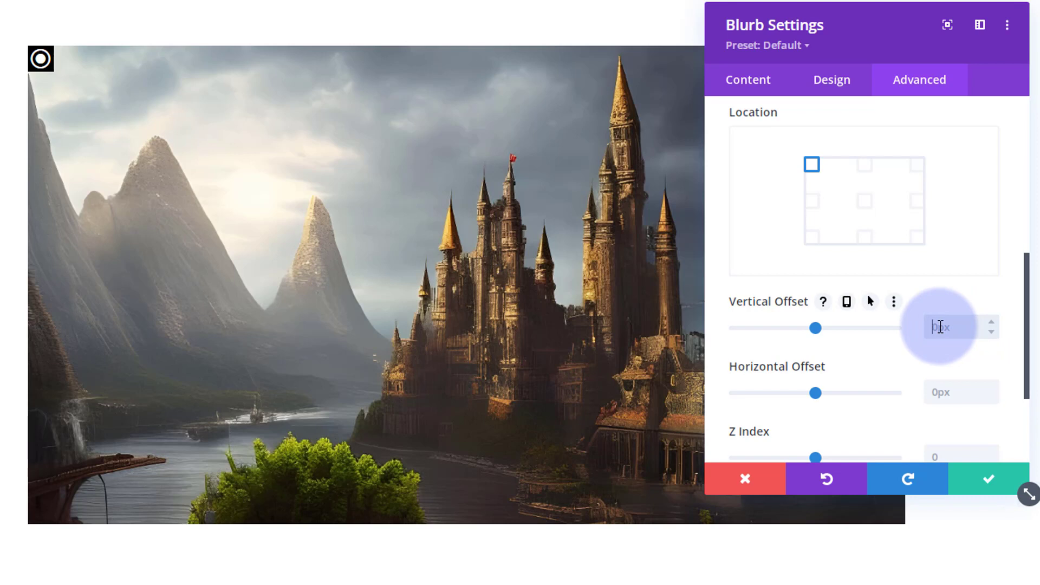
pyautogui.write('40%')
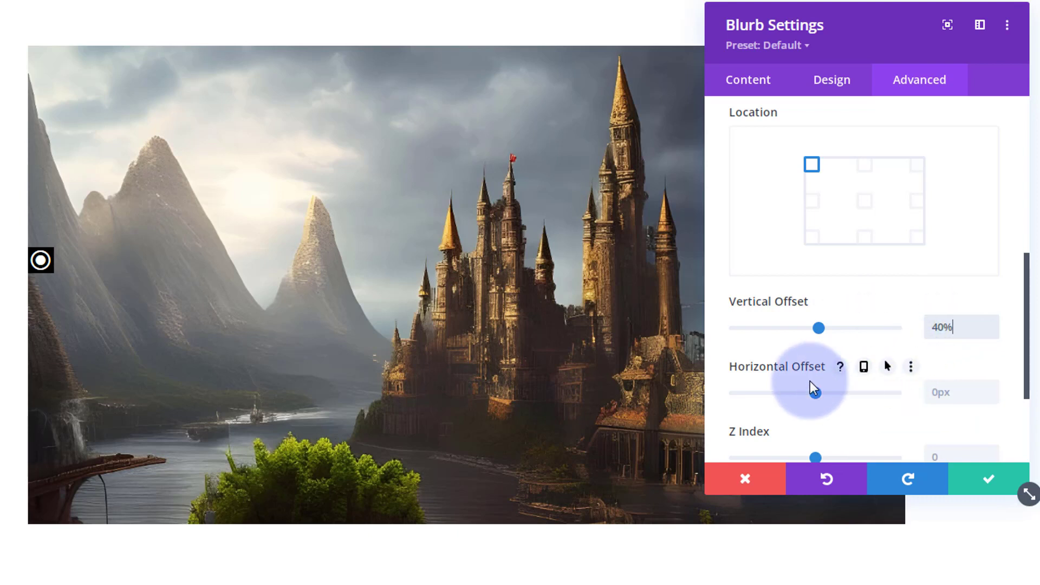
pyautogui.click(937, 393)
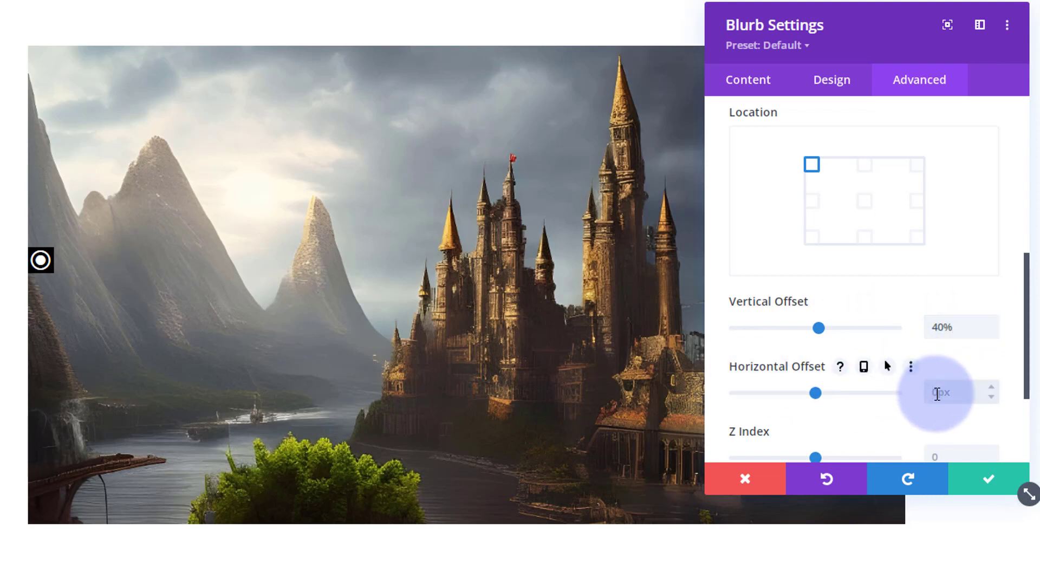
pyautogui.write('10%')
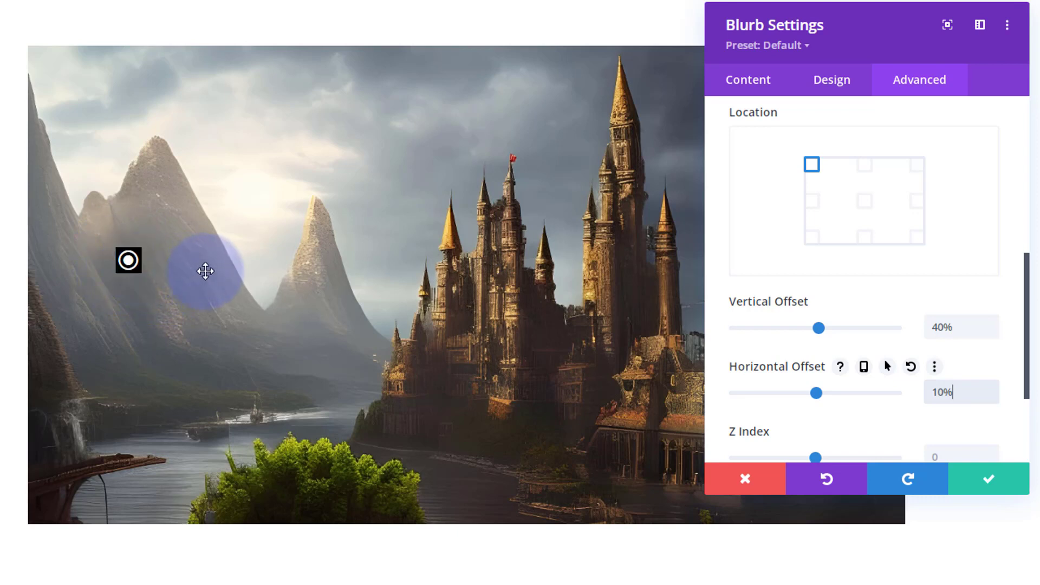
# Enable a separate hover value for the blurb's opacity filter and set the desktop opacity to 50%, trying 60% first.
pyautogui.click(834, 83)
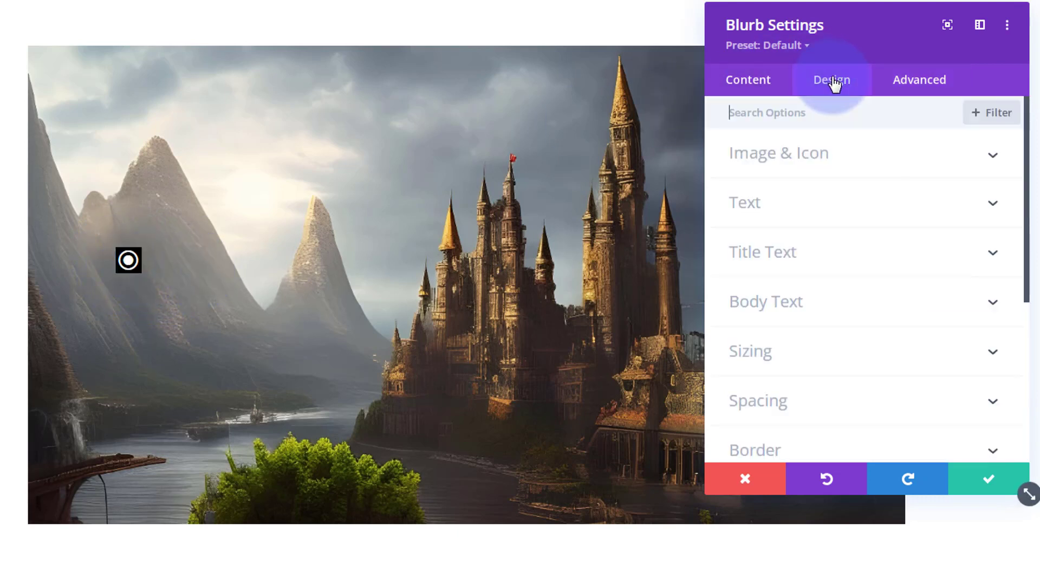
pyautogui.scroll(-5, 828, 186)
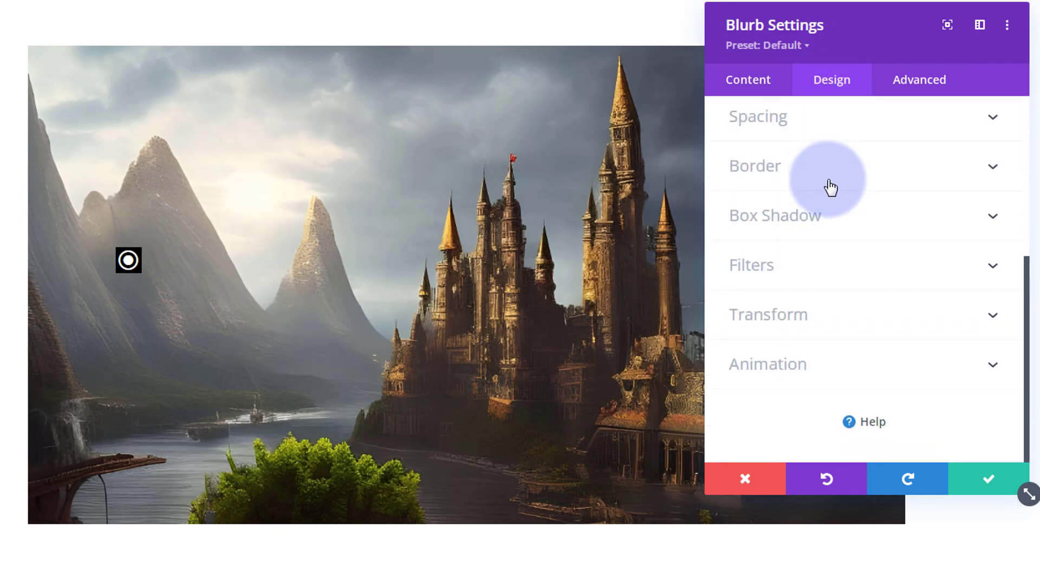
pyautogui.click(821, 265)
pyautogui.scroll(-8, 808, 251)
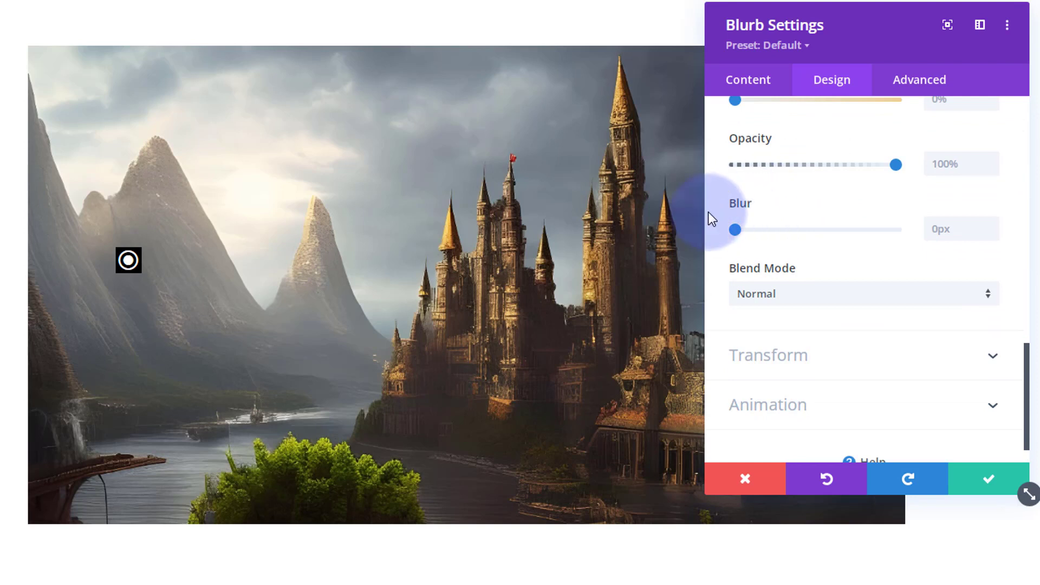
pyautogui.moveTo(742, 145)
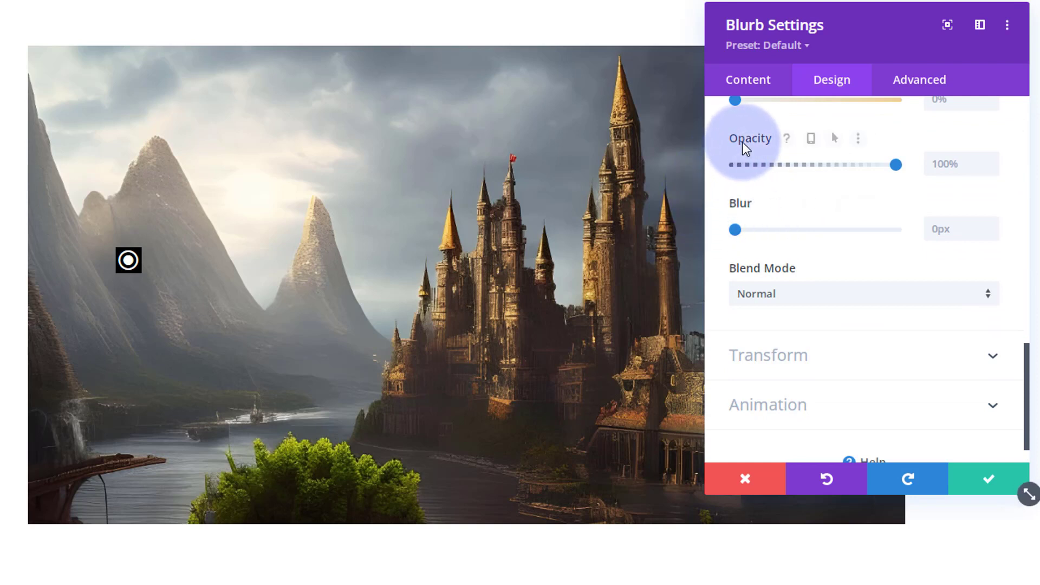
pyautogui.click(835, 142)
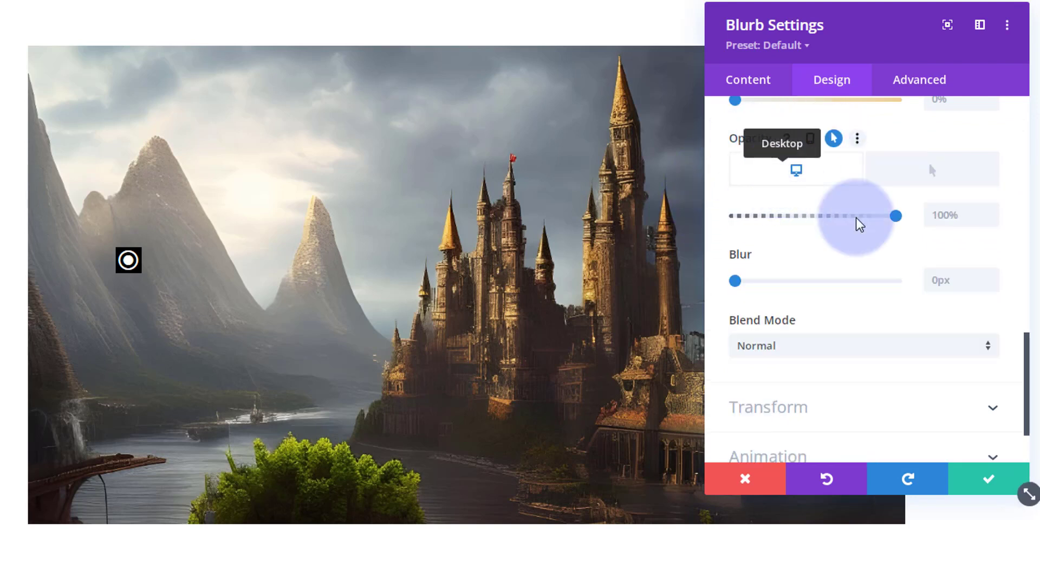
pyautogui.click(935, 215)
pyautogui.doubleClick(935, 214)
pyautogui.write('60')
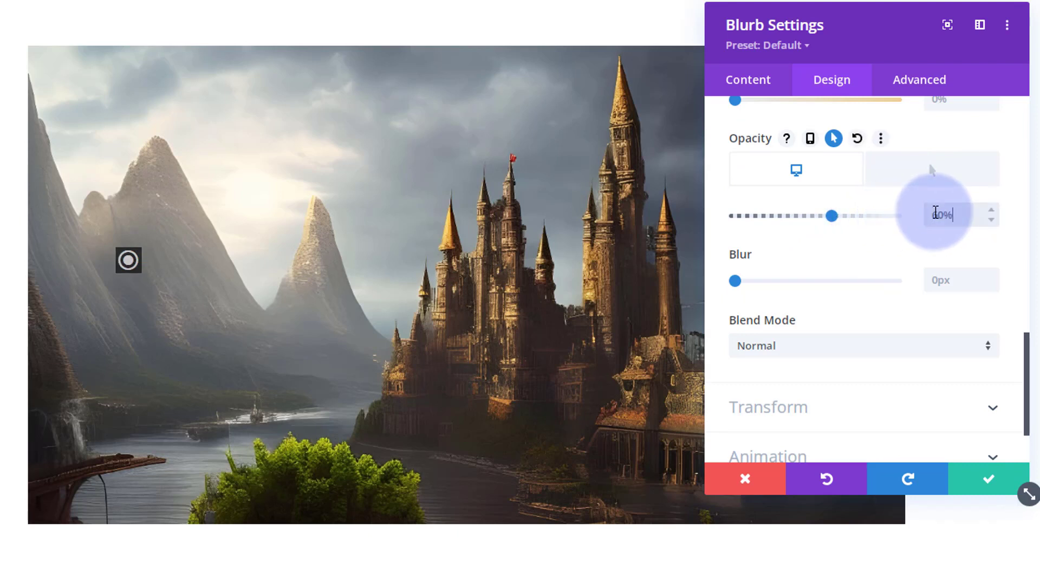
pyautogui.moveTo(932, 214); pyautogui.dragTo(937, 215)
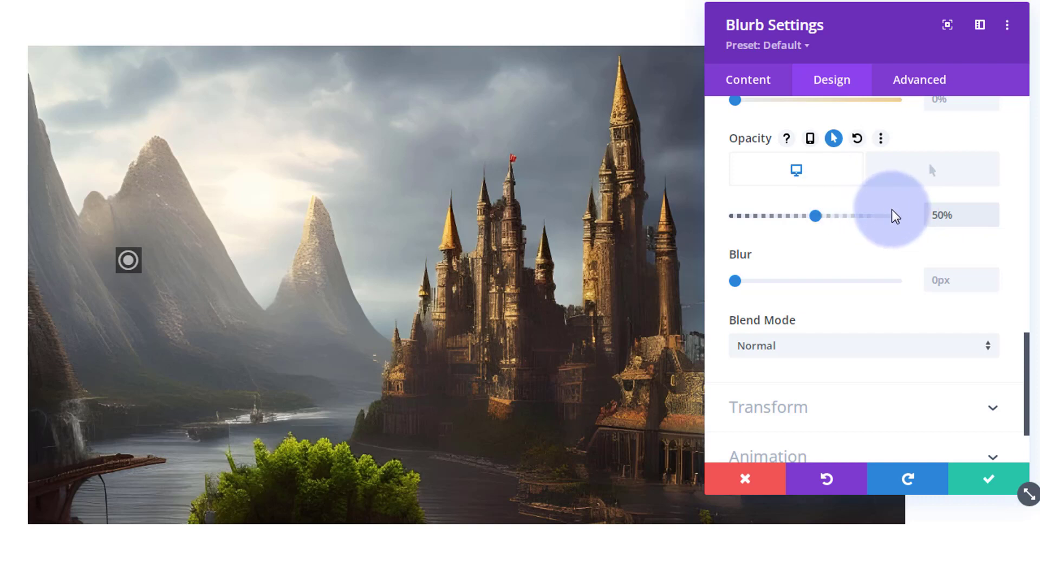
# Set the blurb's hover-state opacity to 100%, check the desktop state and save the module settings.
pyautogui.click(927, 175)
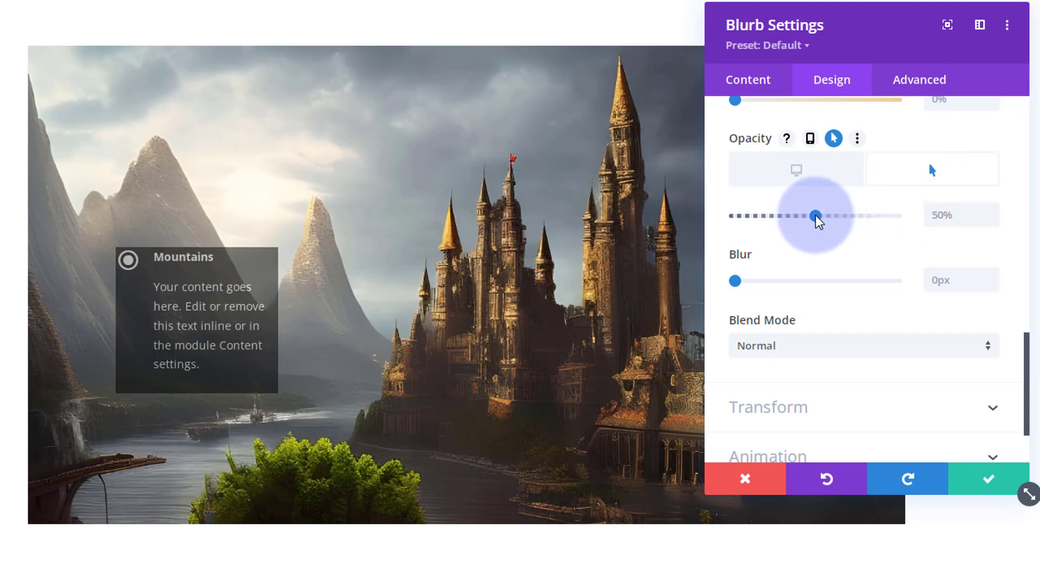
pyautogui.moveTo(815, 216); pyautogui.dragTo(908, 240)
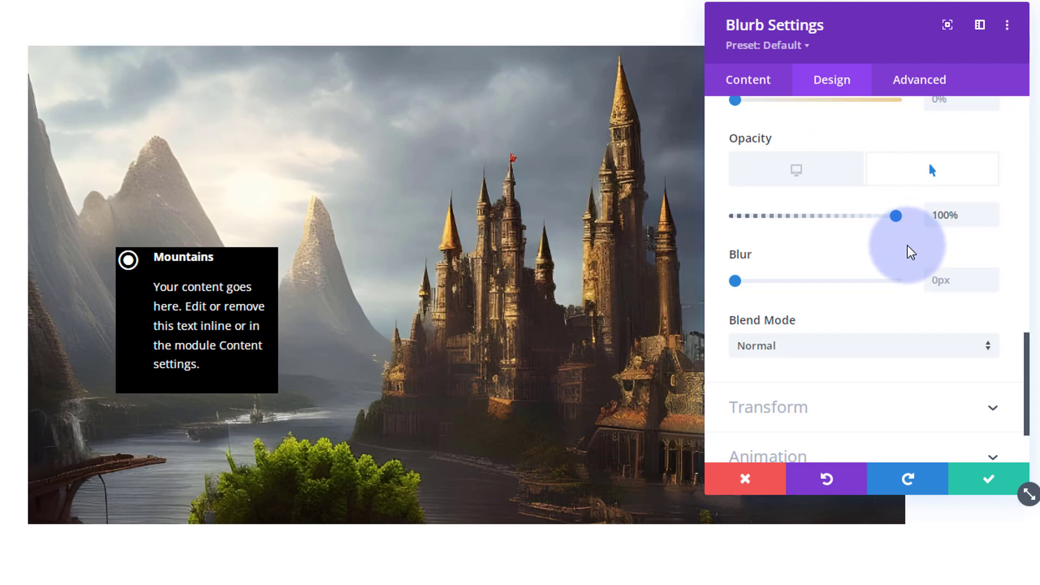
pyautogui.click(793, 179)
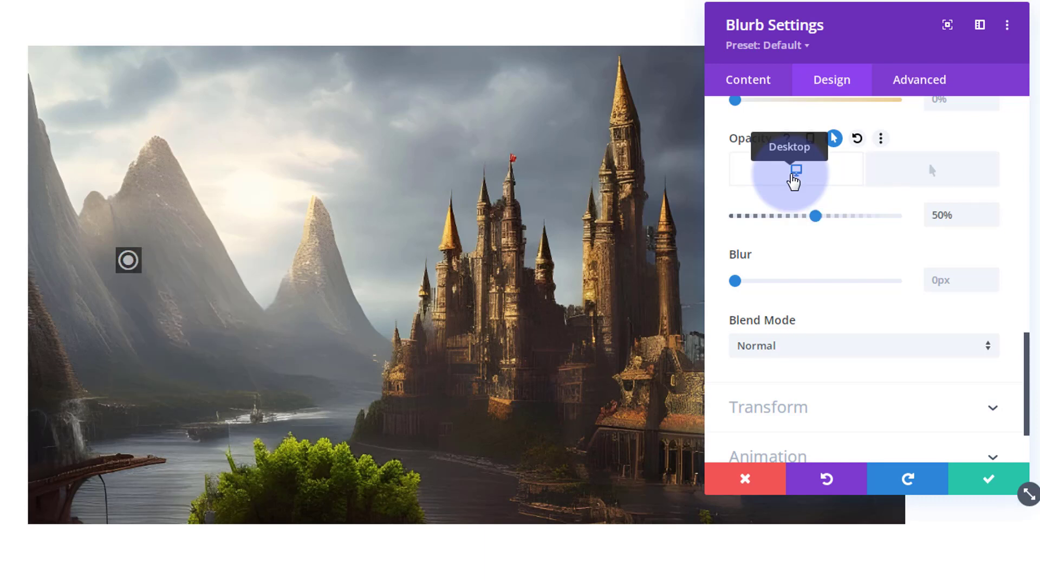
pyautogui.click(980, 477)
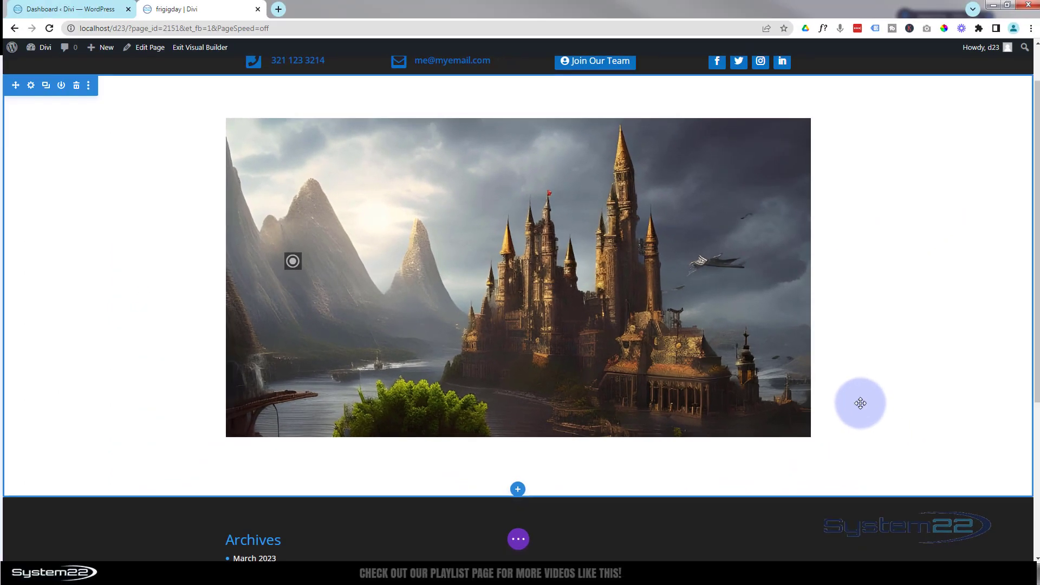
# Switch the builder to wireframe view and duplicate the Blurb module three times.
pyautogui.moveTo(495, 357)
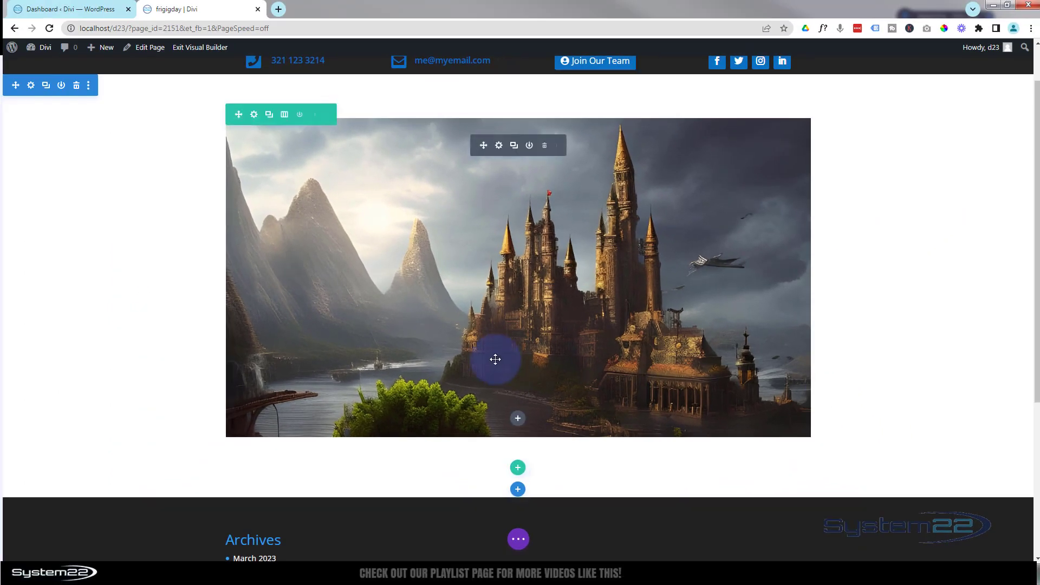
pyautogui.click(518, 540)
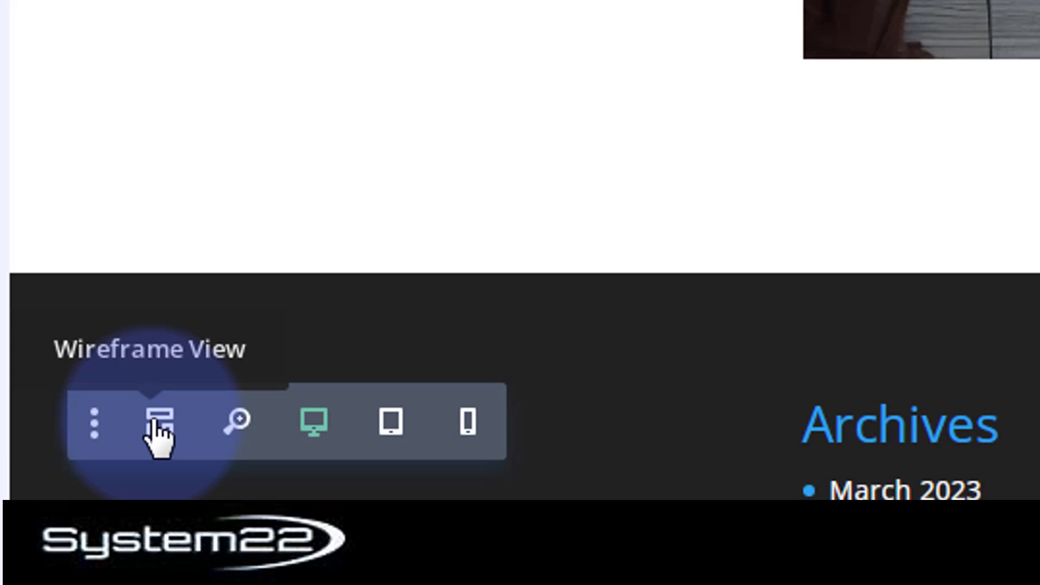
pyautogui.click(155, 423)
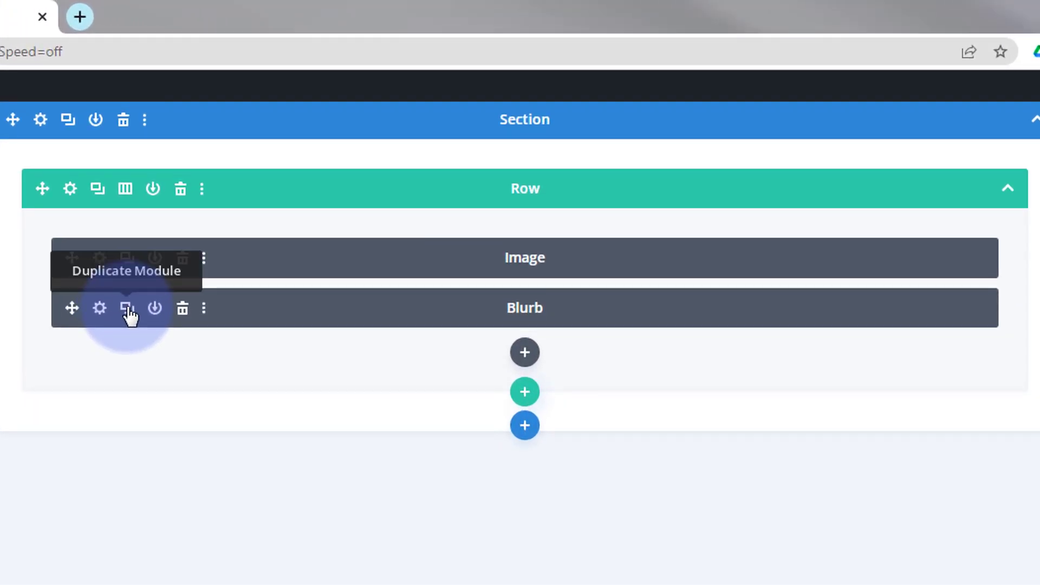
pyautogui.click(126, 309)
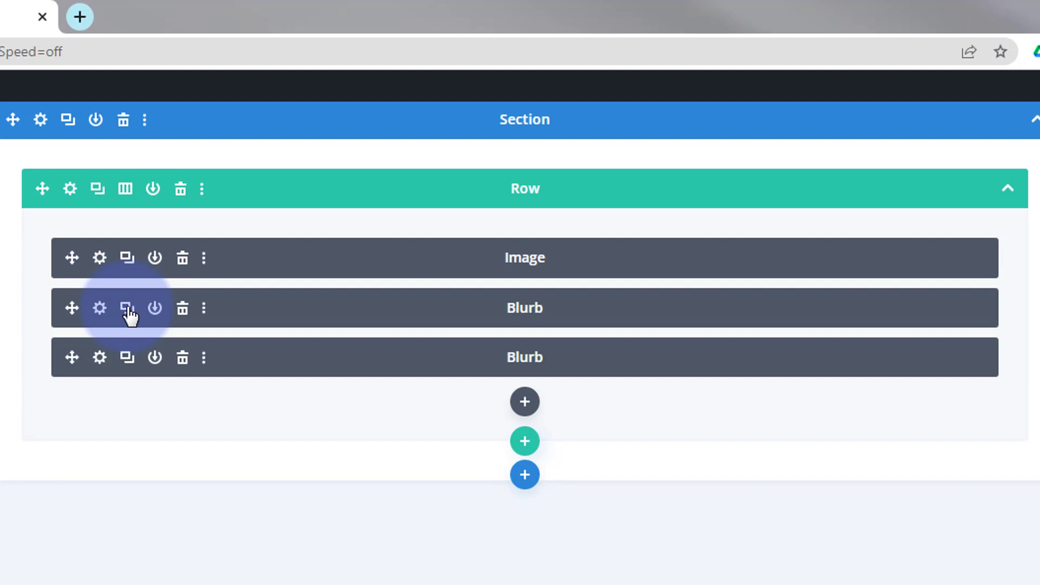
pyautogui.click(127, 308)
pyautogui.click(127, 308)
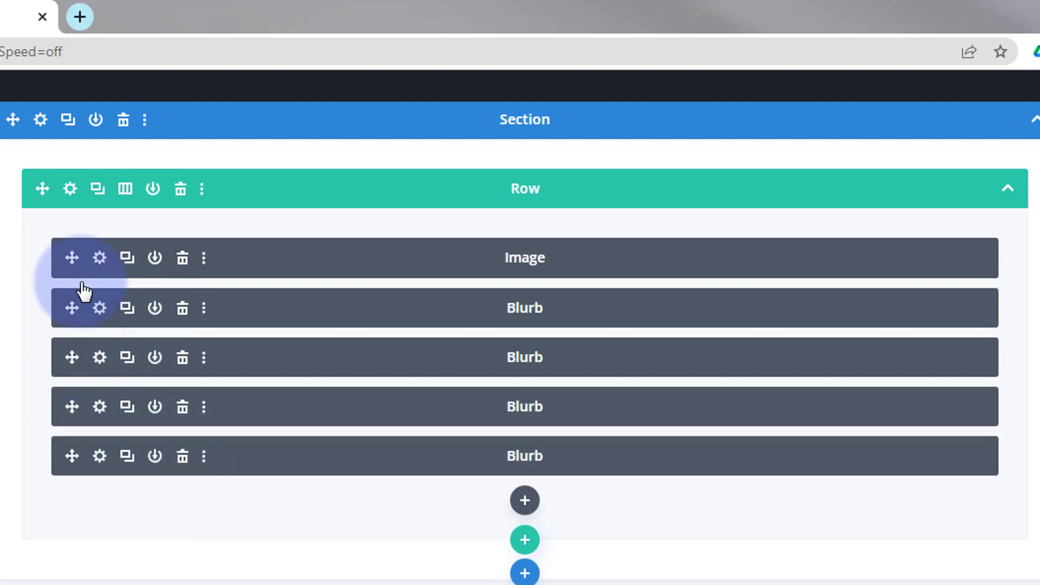
# Give the first Blurb module the admin label "Mountains" and save its settings.
pyautogui.click(100, 308)
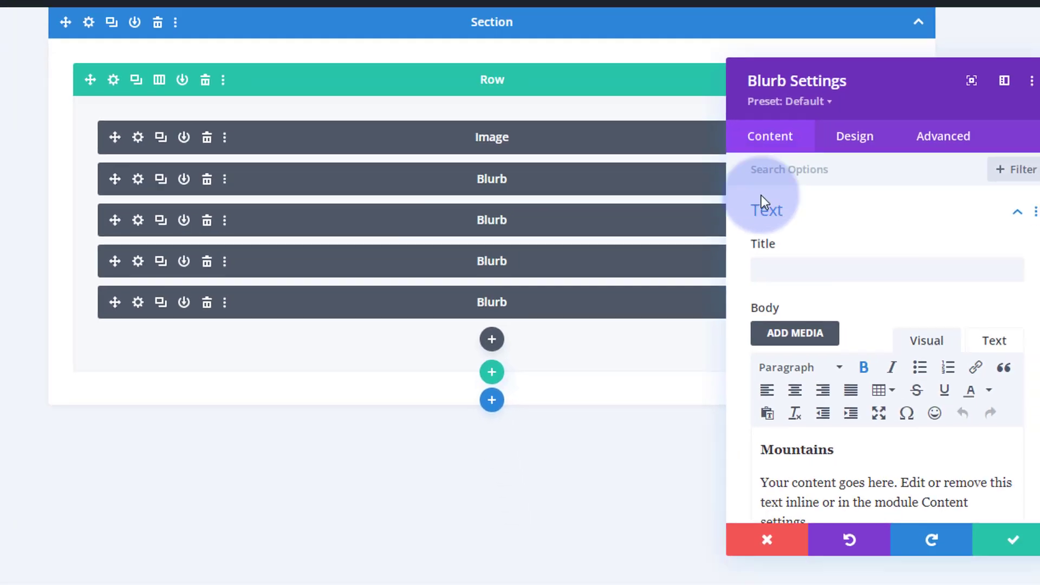
pyautogui.scroll(-4, 775, 282)
pyautogui.scroll(-1, 776, 283)
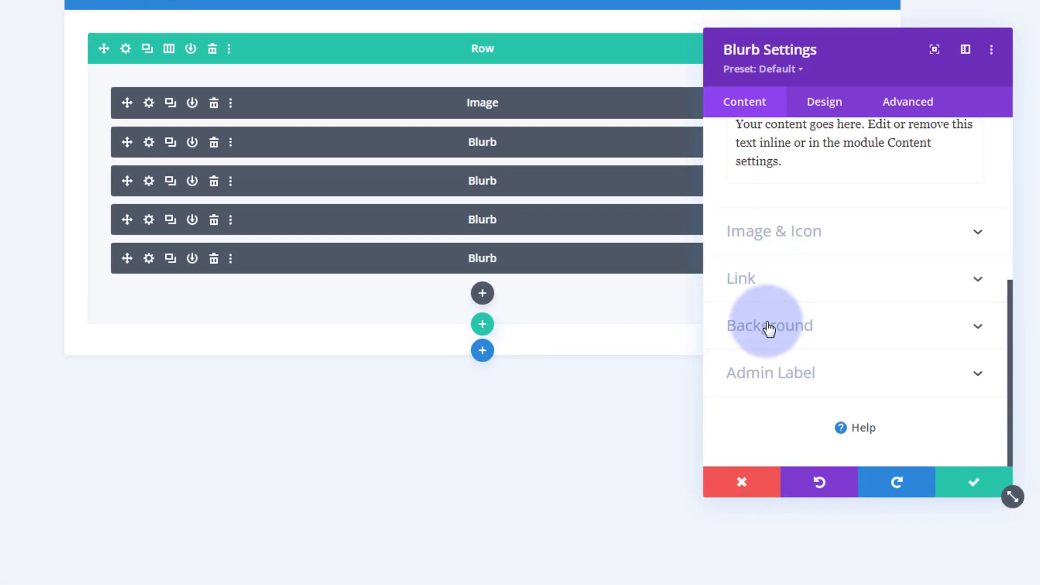
pyautogui.click(780, 382)
pyautogui.click(772, 362)
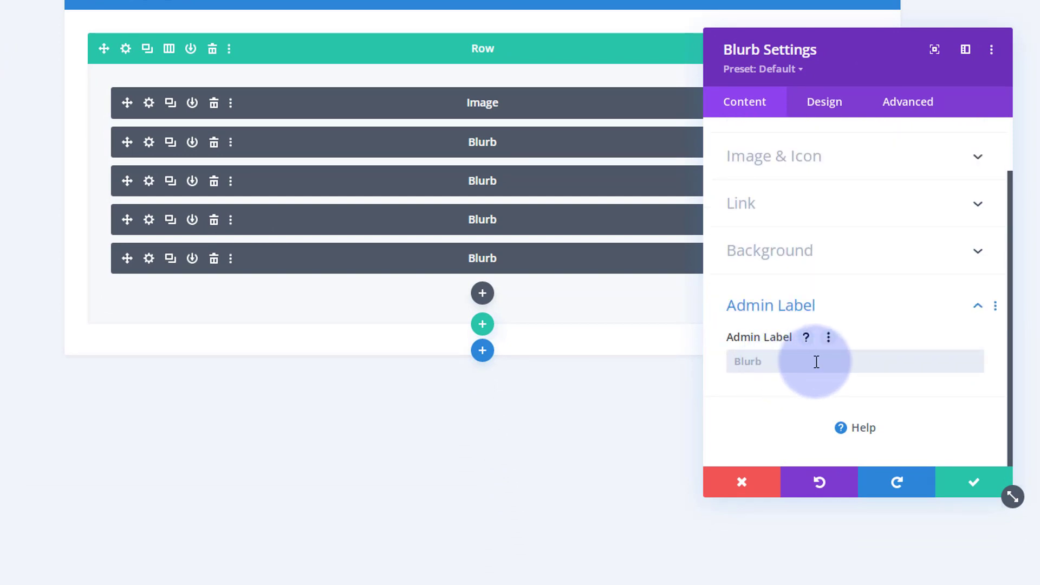
pyautogui.write('Mountains')
pyautogui.click(945, 481)
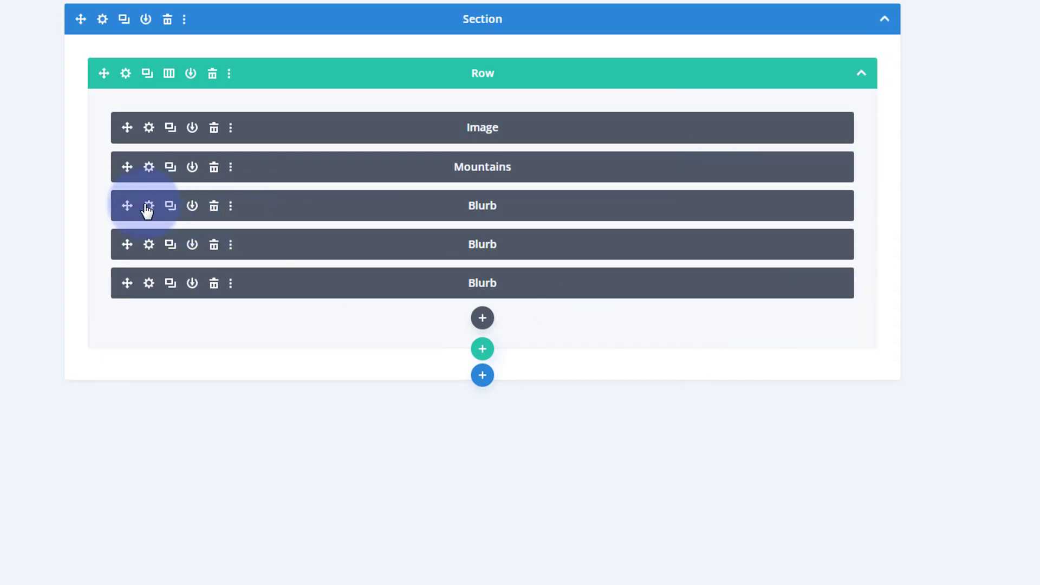
# Open the second blurb's settings, switch the builder to desktop view and set the admin label to "Trees".
pyautogui.click(148, 206)
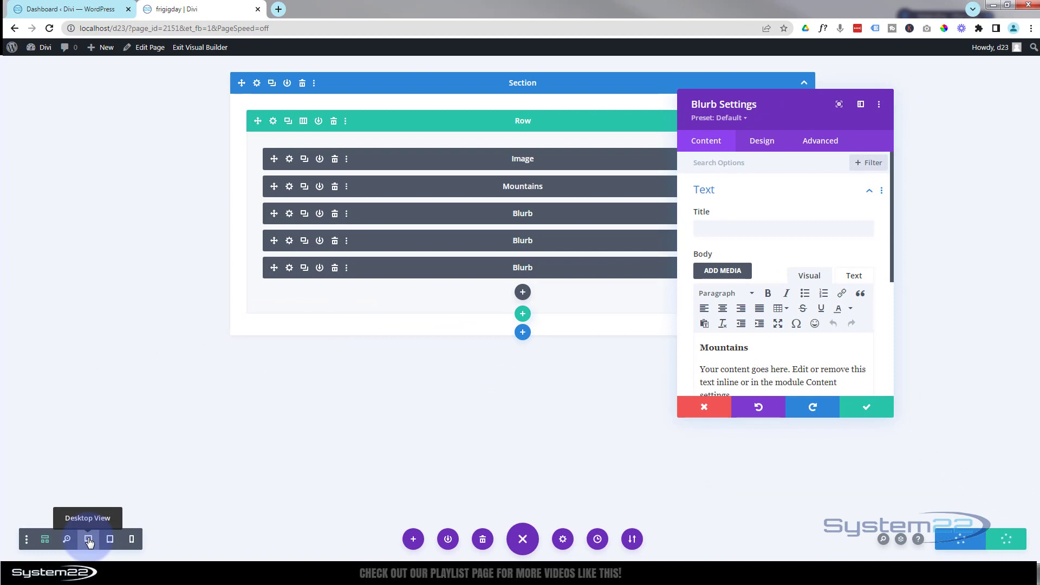
pyautogui.click(88, 539)
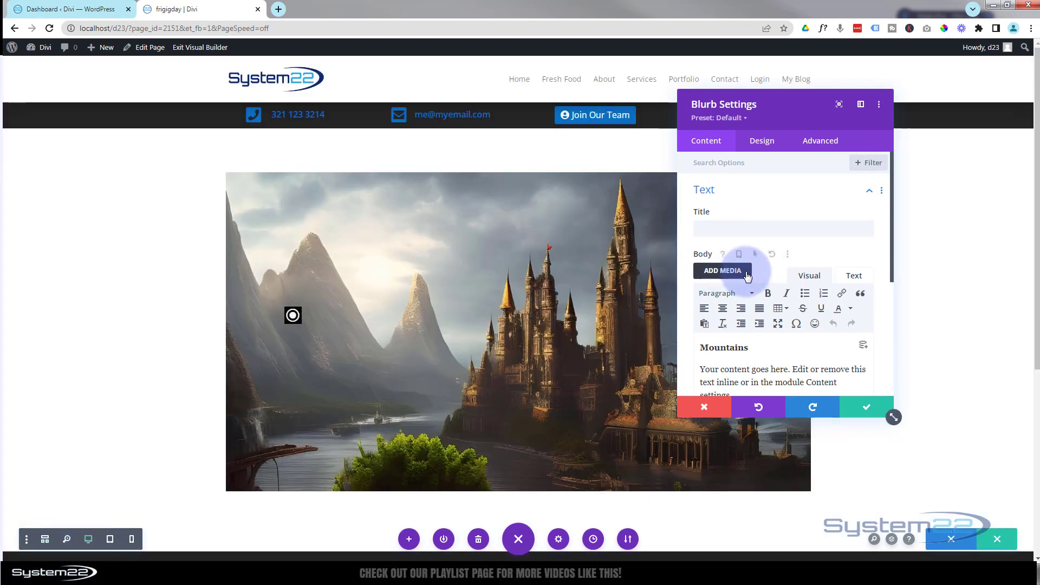
pyautogui.scroll(-2, 746, 274)
pyautogui.scroll(-3, 747, 275)
pyautogui.click(745, 336)
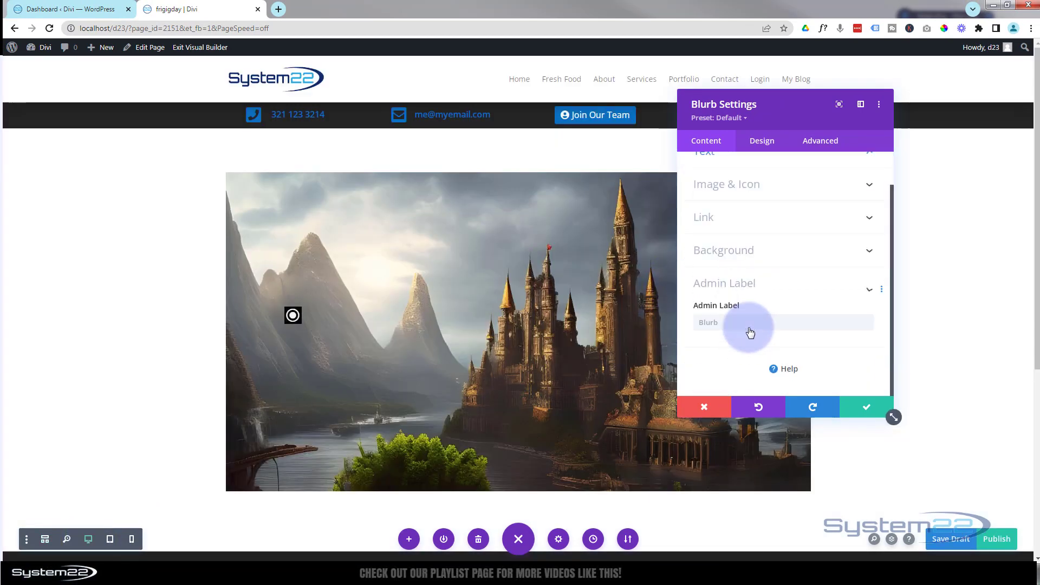
pyautogui.write('Trees')
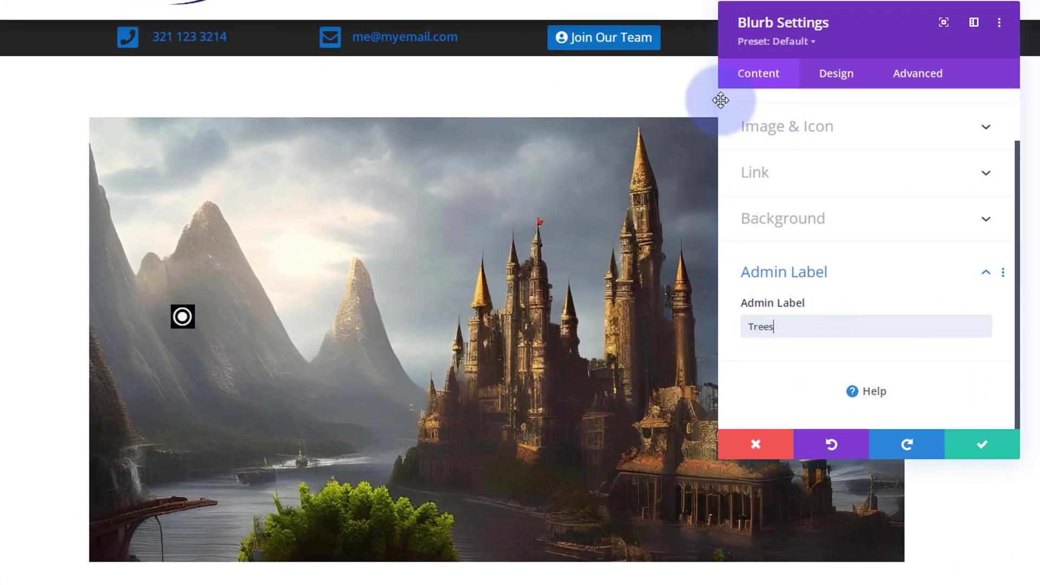
# Anchor the Trees blurb to the image's lower-left corner and set its vertical offset to 5%.
pyautogui.click(934, 76)
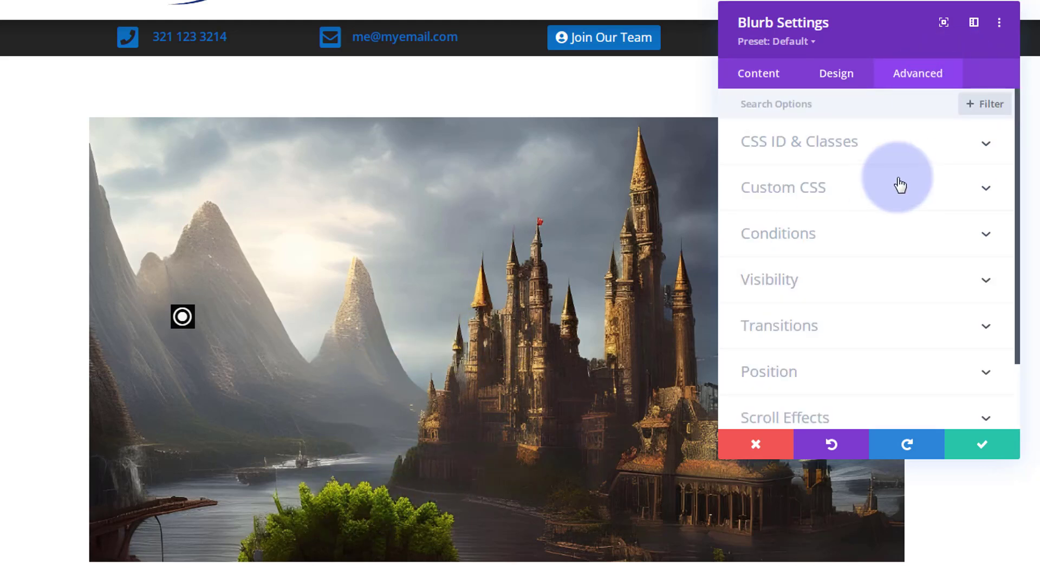
pyautogui.scroll(-2, 915, 216)
pyautogui.click(885, 308)
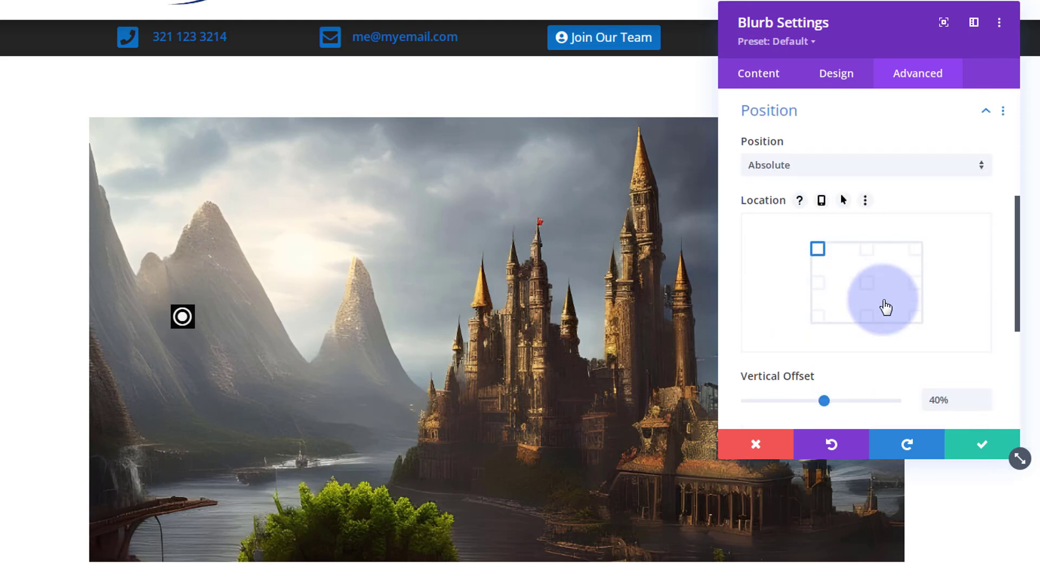
pyautogui.click(819, 321)
pyautogui.scroll(-3, 784, 294)
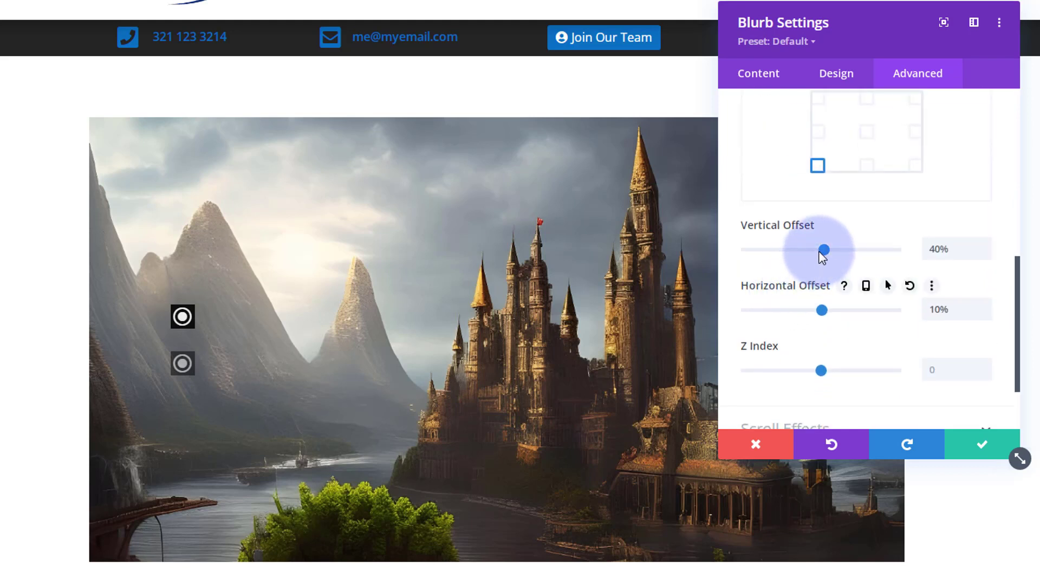
pyautogui.moveTo(825, 255); pyautogui.dragTo(821, 253)
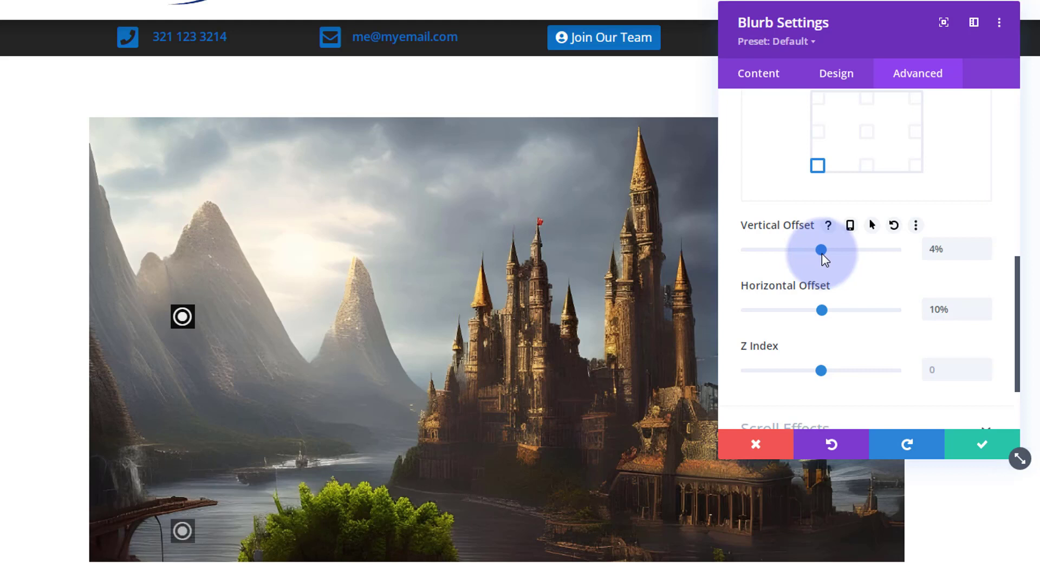
pyautogui.click(985, 245)
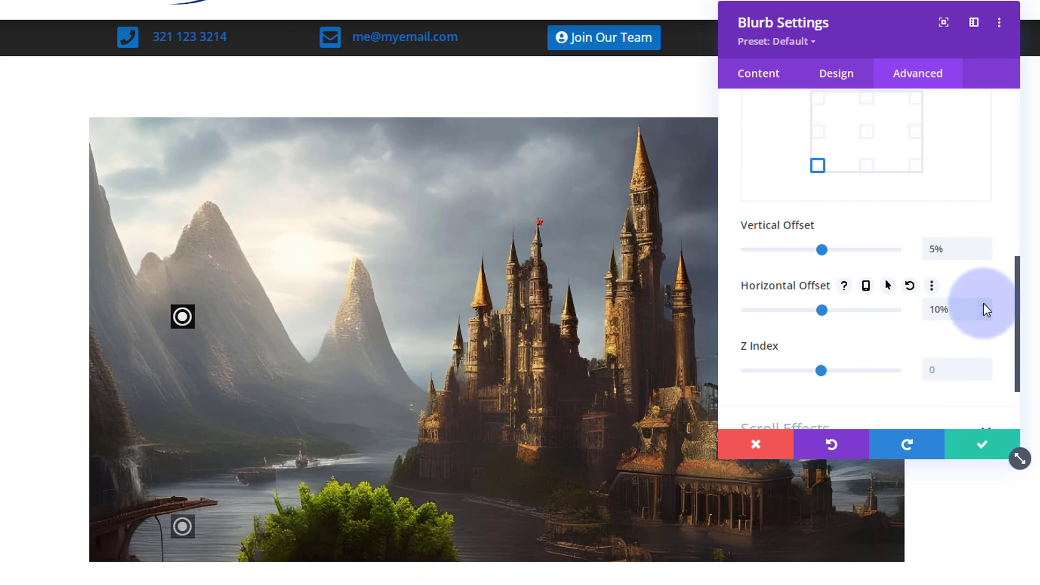
# Set the Trees blurb's horizontal offset to 31%, trying 20% and 30% first, and save the module.
pyautogui.moveTo(929, 313); pyautogui.dragTo(933, 314)
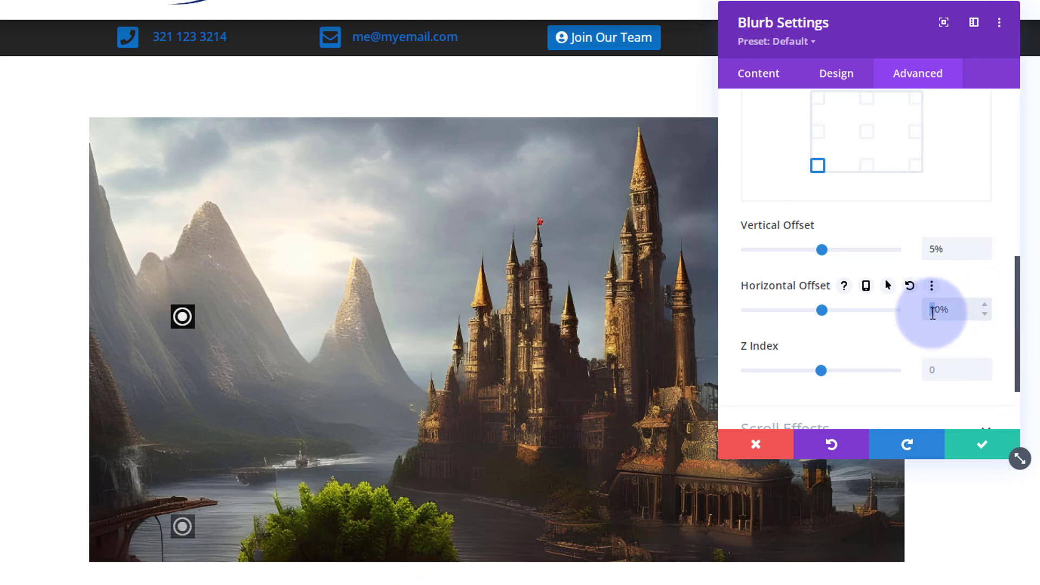
pyautogui.write('2')
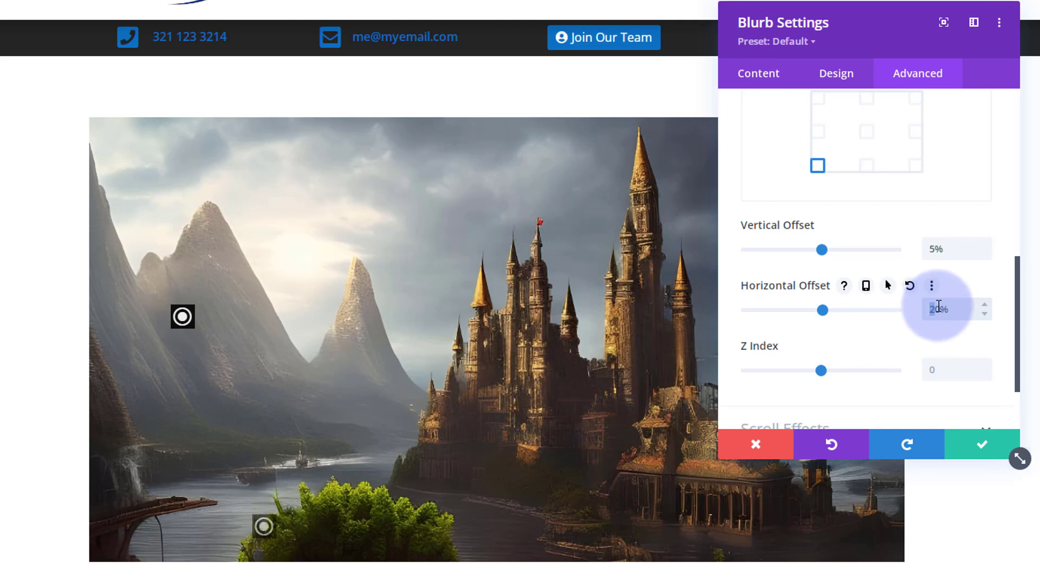
pyautogui.write('3')
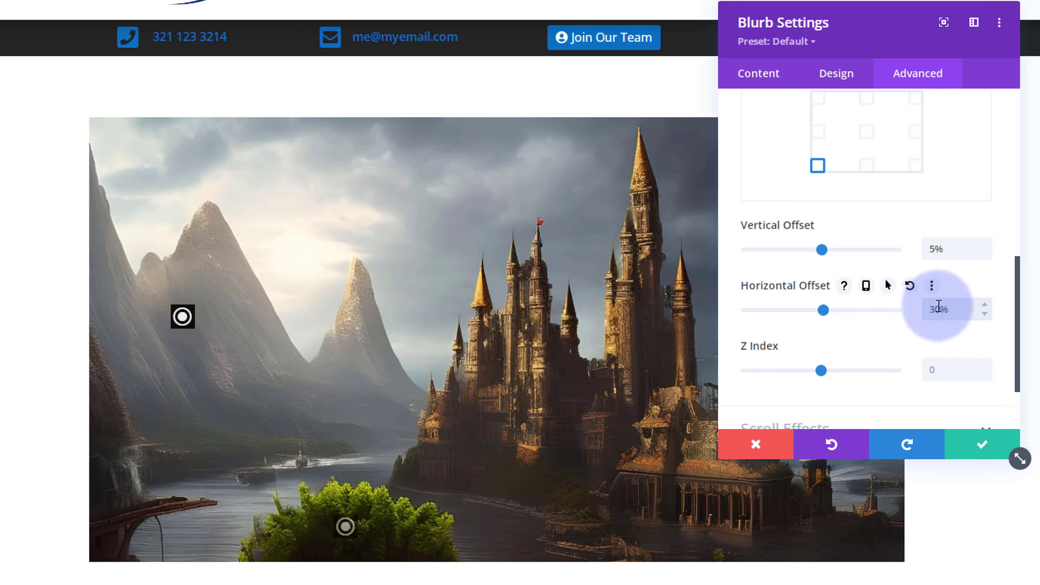
pyautogui.click(983, 303)
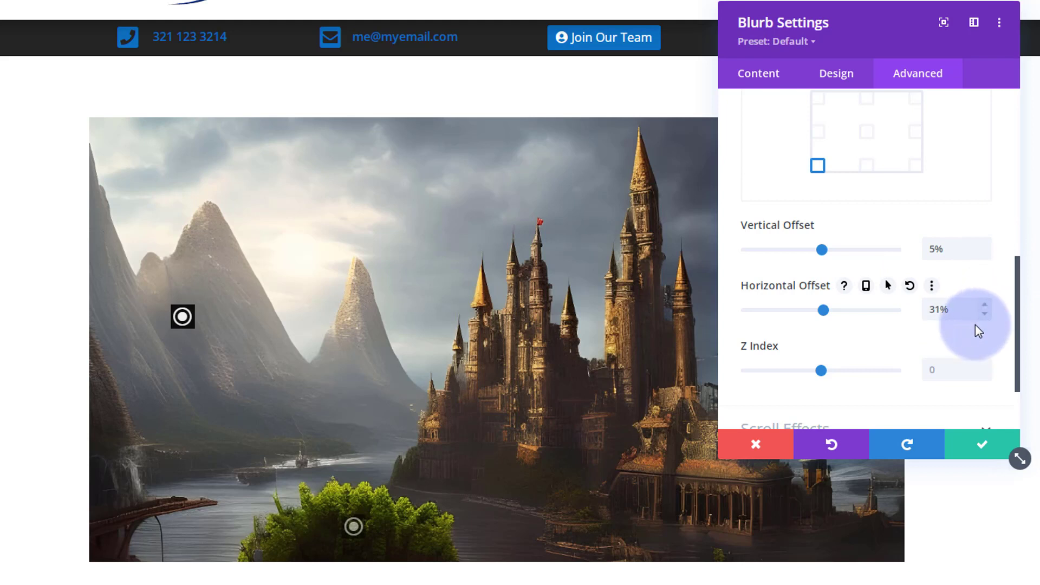
pyautogui.click(982, 451)
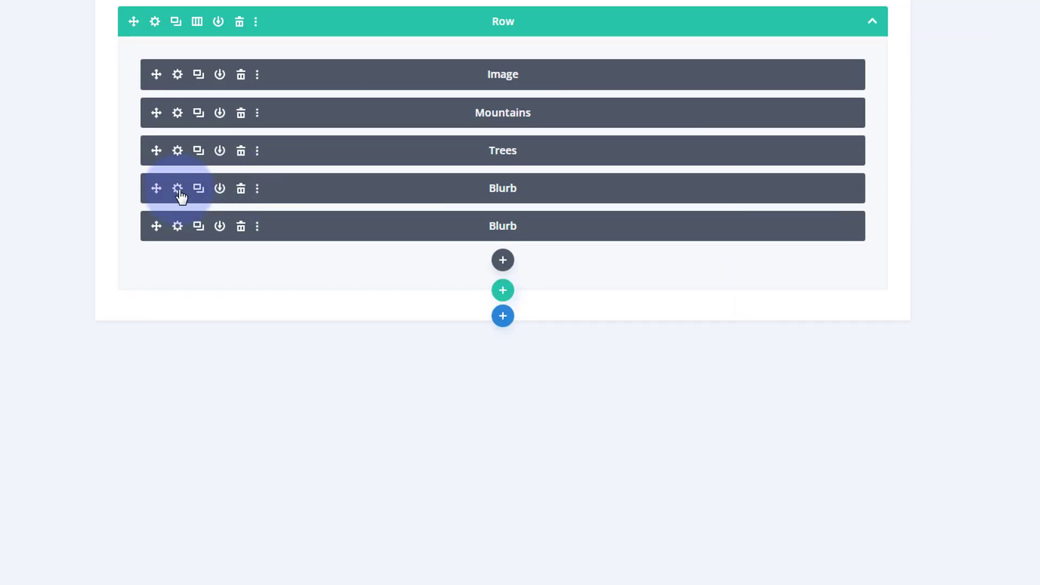
# Open the third Blurb module's settings from the wireframe and set its admin label to "Castle".
pyautogui.click(177, 189)
pyautogui.scroll(-5, 803, 173)
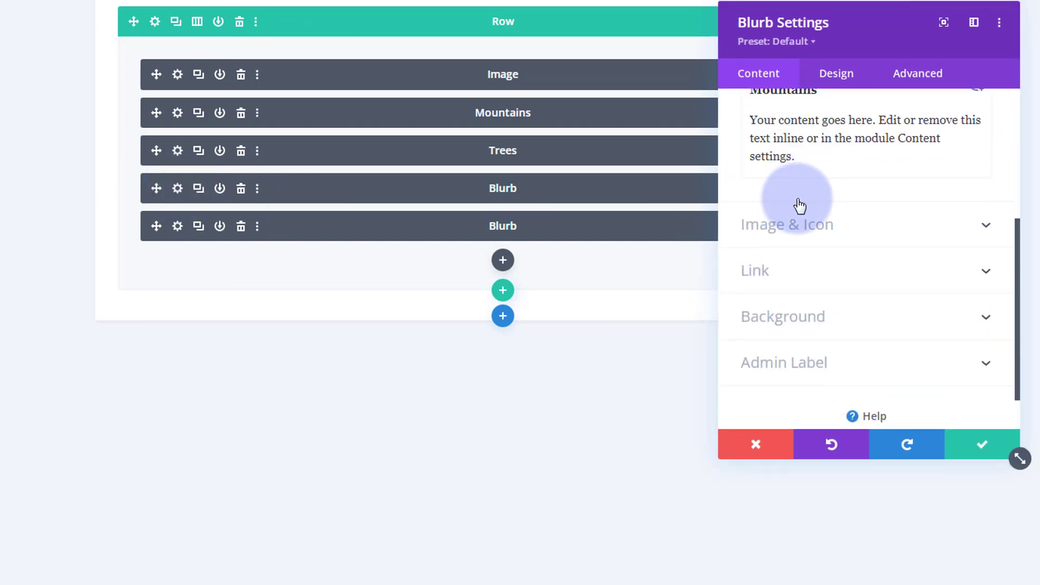
pyautogui.click(828, 342)
pyautogui.click(796, 325)
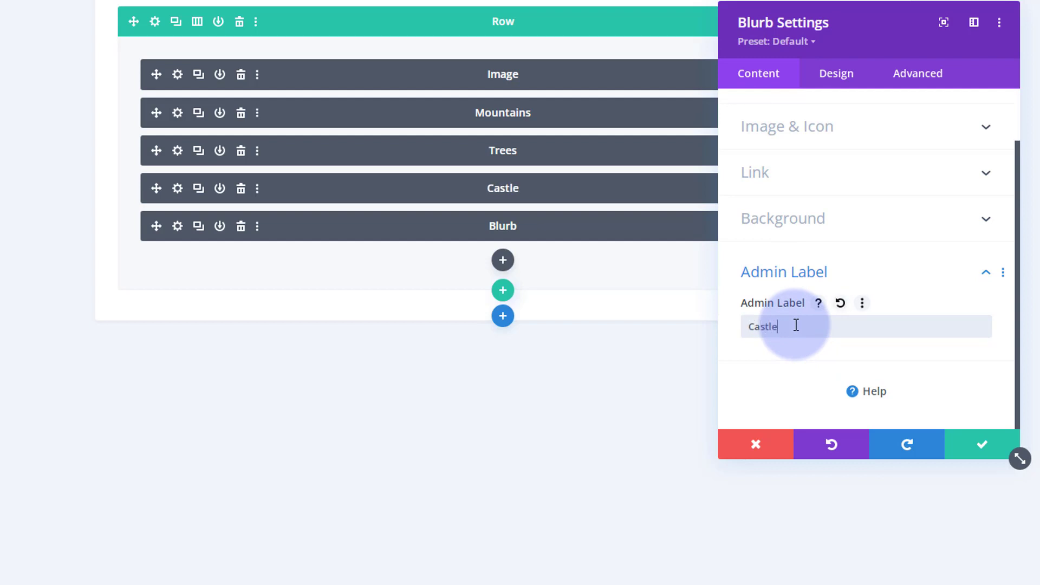
# Anchor the absolutely positioned Castle blurb at the centre of the image.
pyautogui.click(925, 84)
pyautogui.scroll(-3, 910, 232)
pyautogui.click(875, 298)
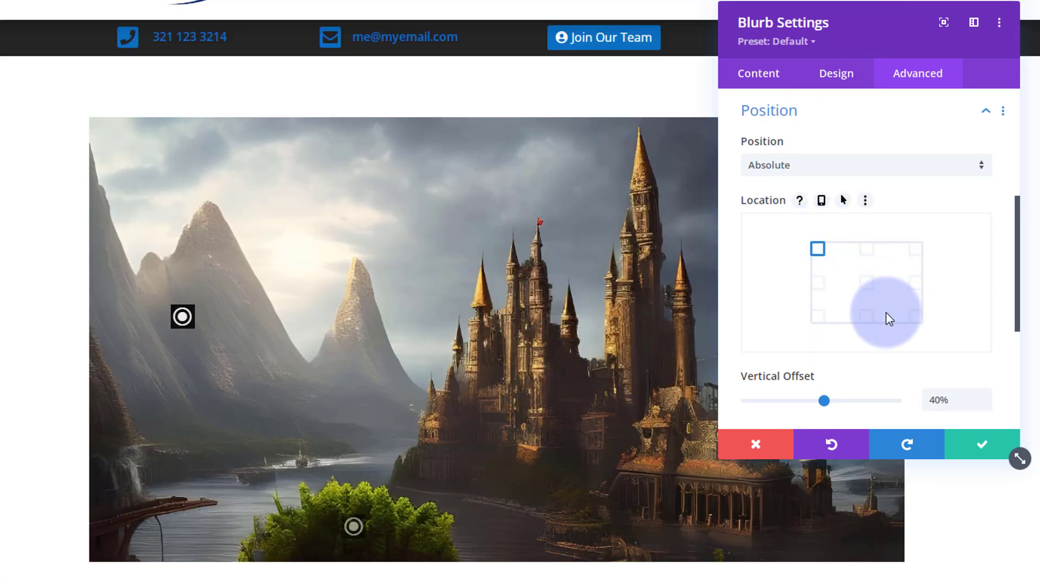
pyautogui.click(867, 284)
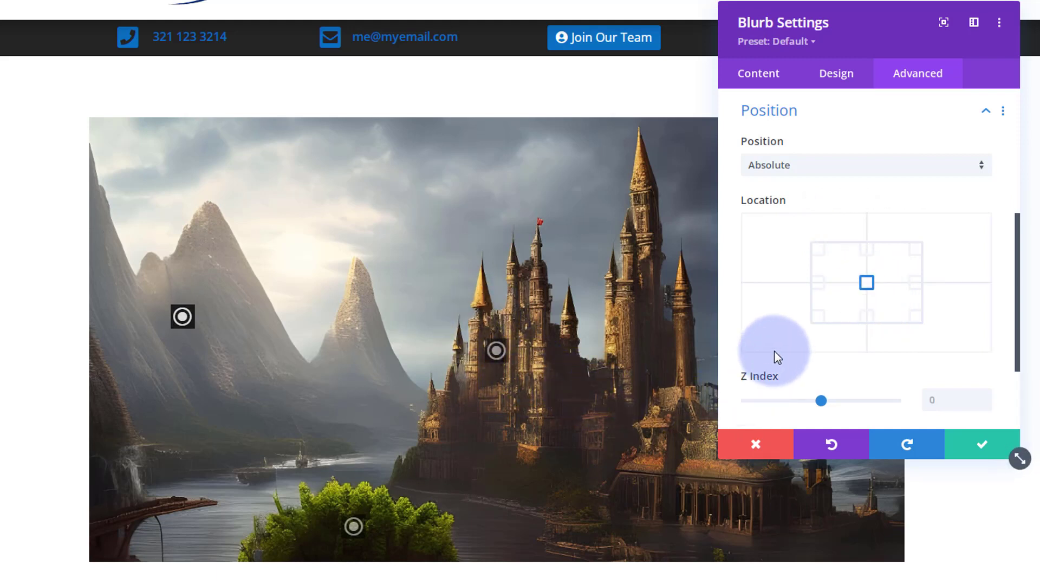
pyautogui.scroll(-2, 774, 352)
pyautogui.scroll(2, 855, 266)
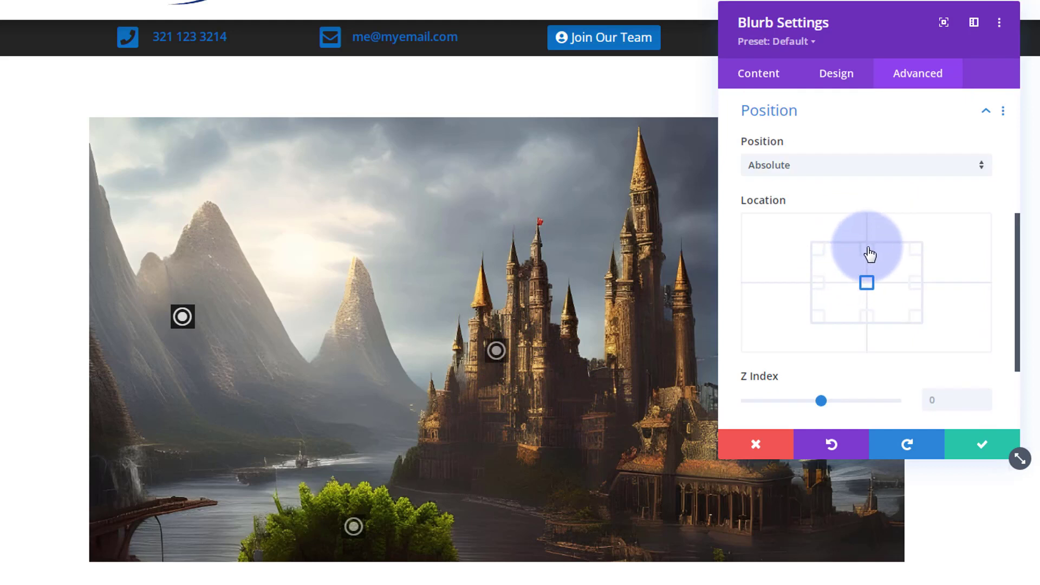
# Try the upper-centre and lower-centre anchors for the Castle blurb, set it back to the centre and save the module.
pyautogui.click(868, 250)
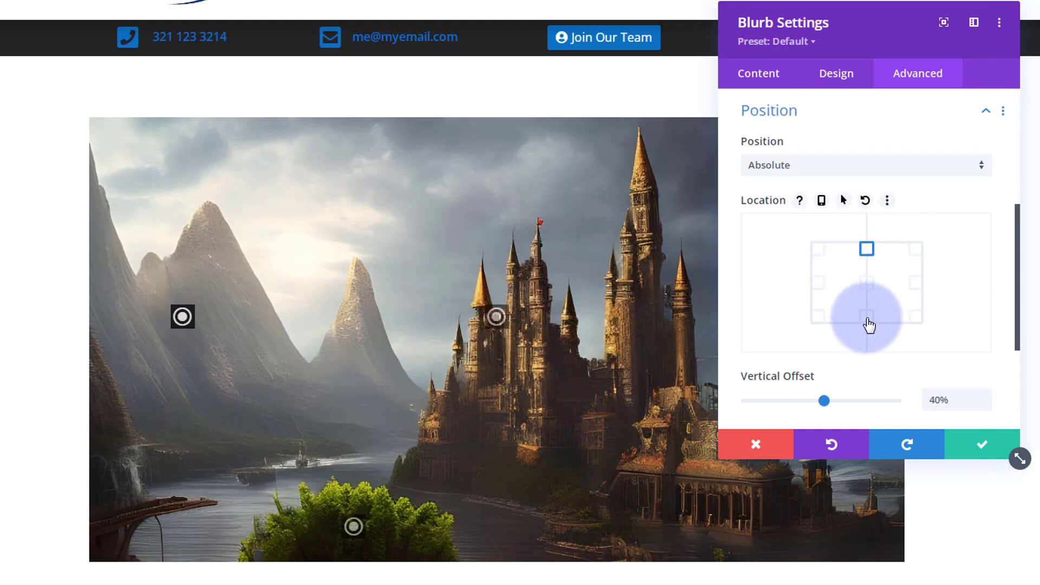
pyautogui.scroll(-1, 853, 371)
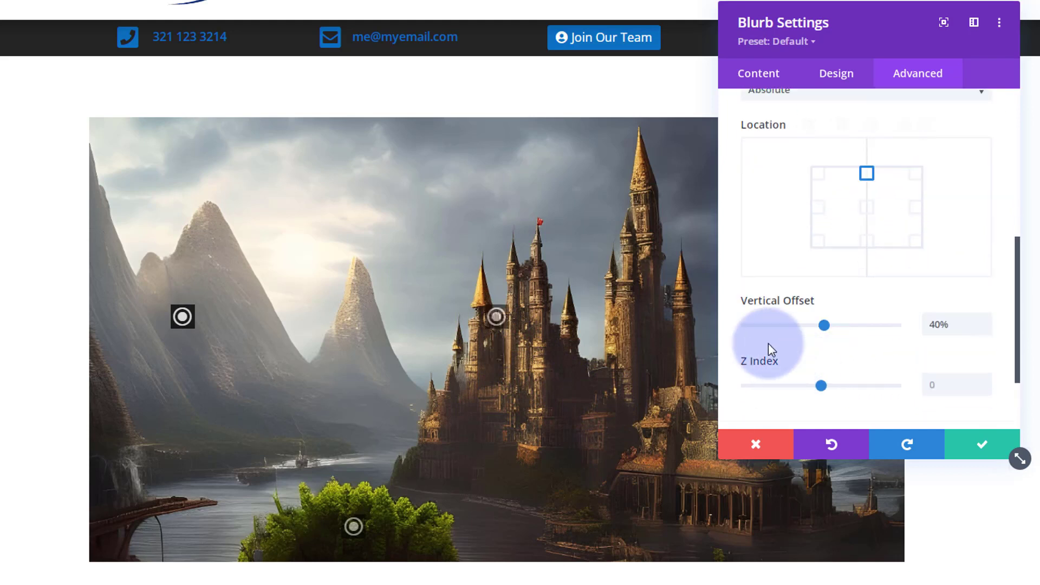
pyautogui.click(867, 239)
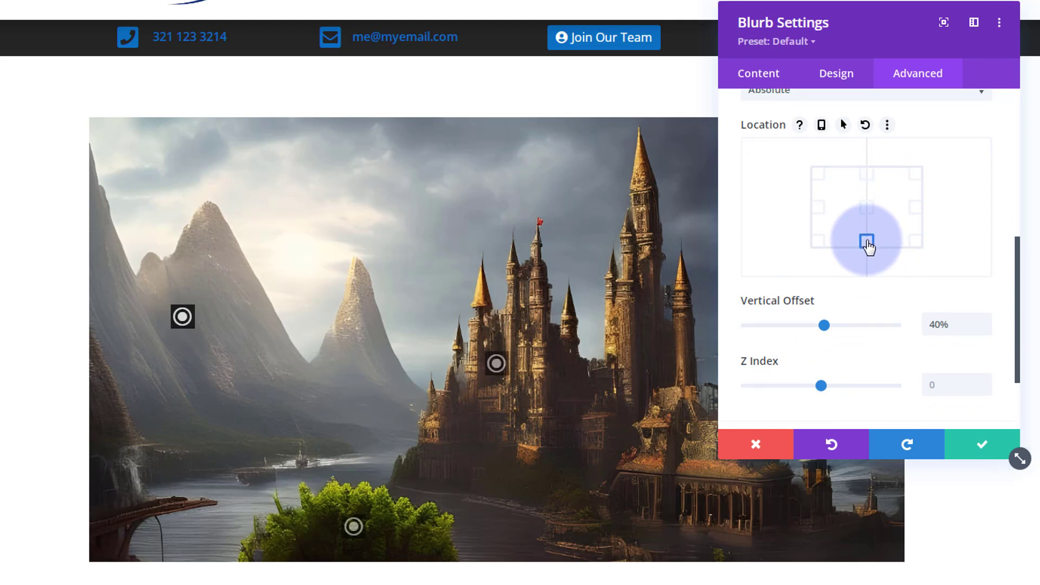
pyautogui.click(865, 210)
pyautogui.click(799, 403)
pyautogui.click(982, 452)
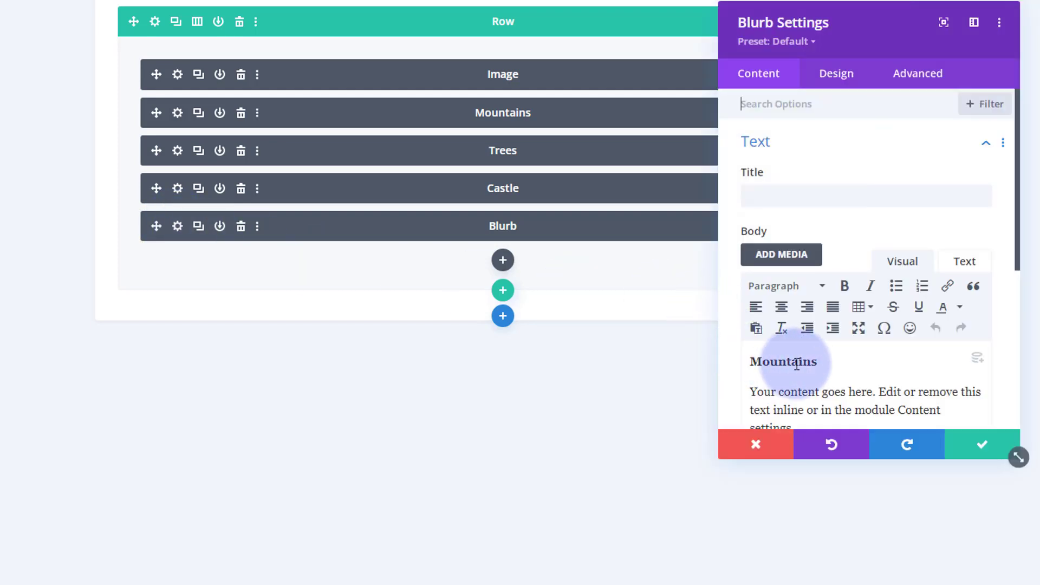
# Replace the "Mountains" heading in the last blurb's body text with "Space Ship" and copy the new heading.
pyautogui.moveTo(823, 361); pyautogui.dragTo(733, 360)
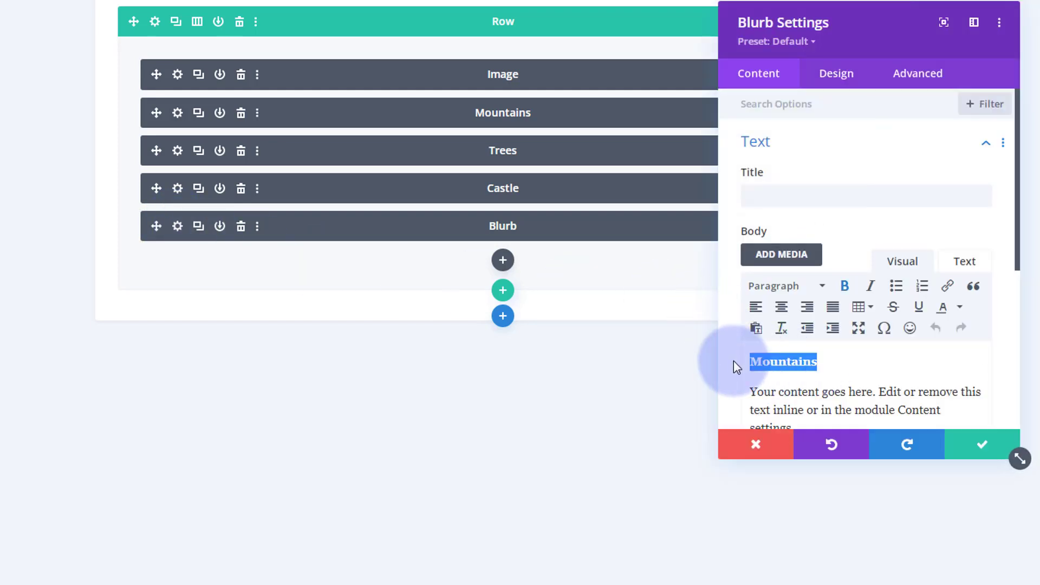
pyautogui.write('Space Ship')
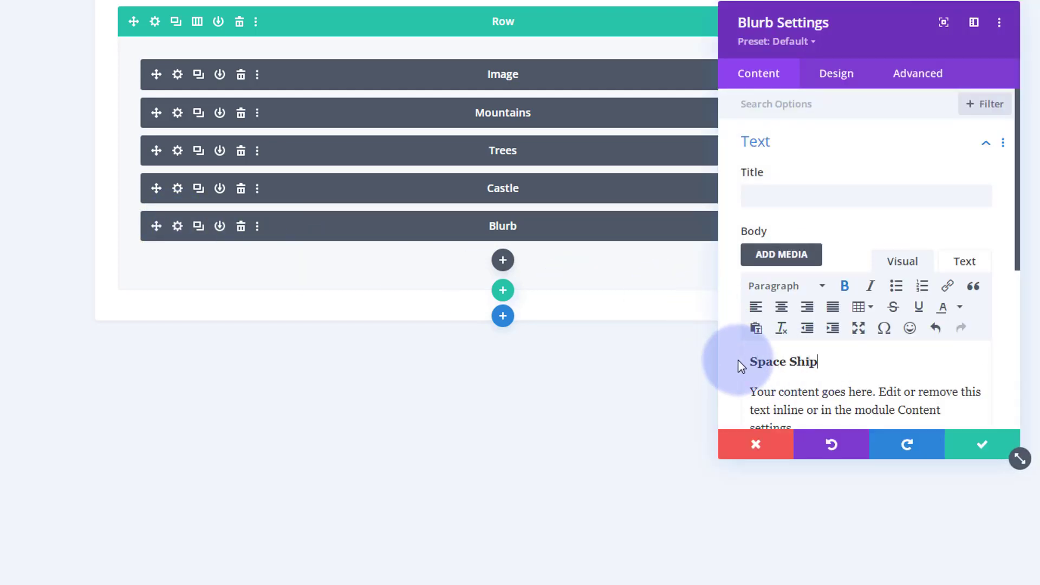
pyautogui.moveTo(823, 361); pyautogui.dragTo(689, 359)
pyautogui.hotkey('ctrl', 'c')
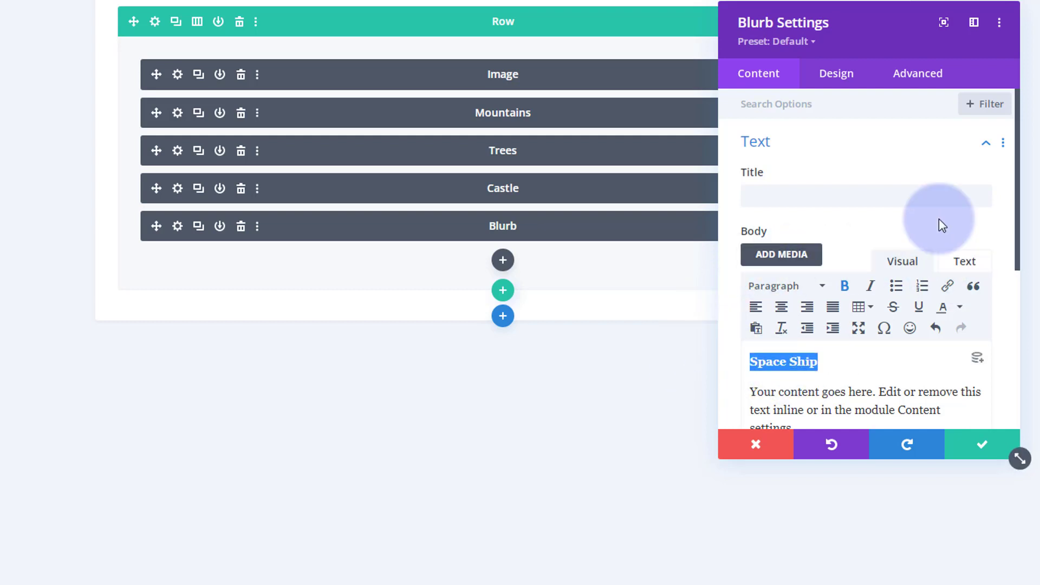
# Paste the copied "Space Ship" text as the last blurb's admin label.
pyautogui.scroll(-5, 934, 222)
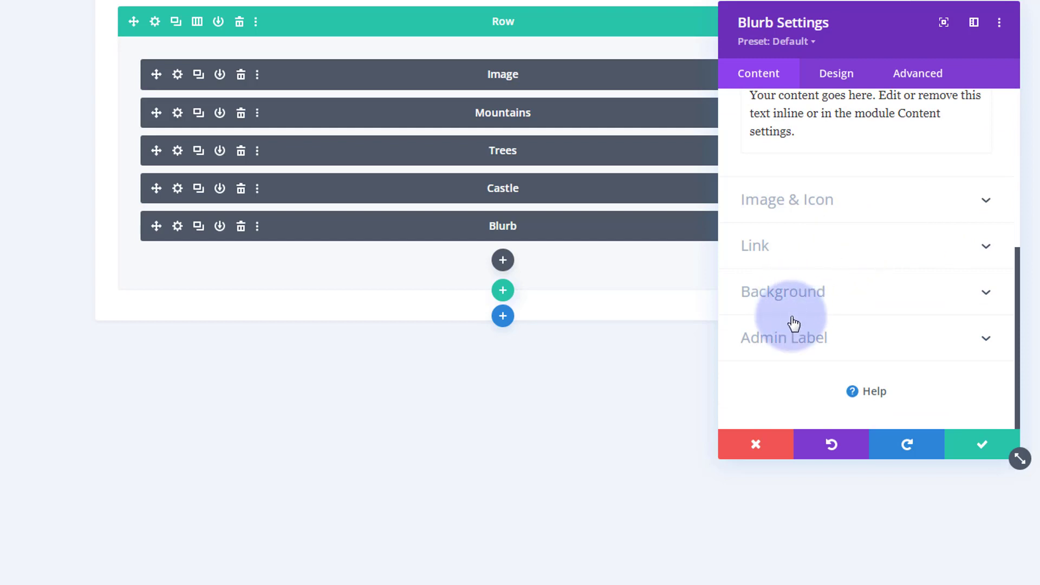
pyautogui.click(804, 349)
pyautogui.click(761, 326)
pyautogui.hotkey('ctrl', 'v')
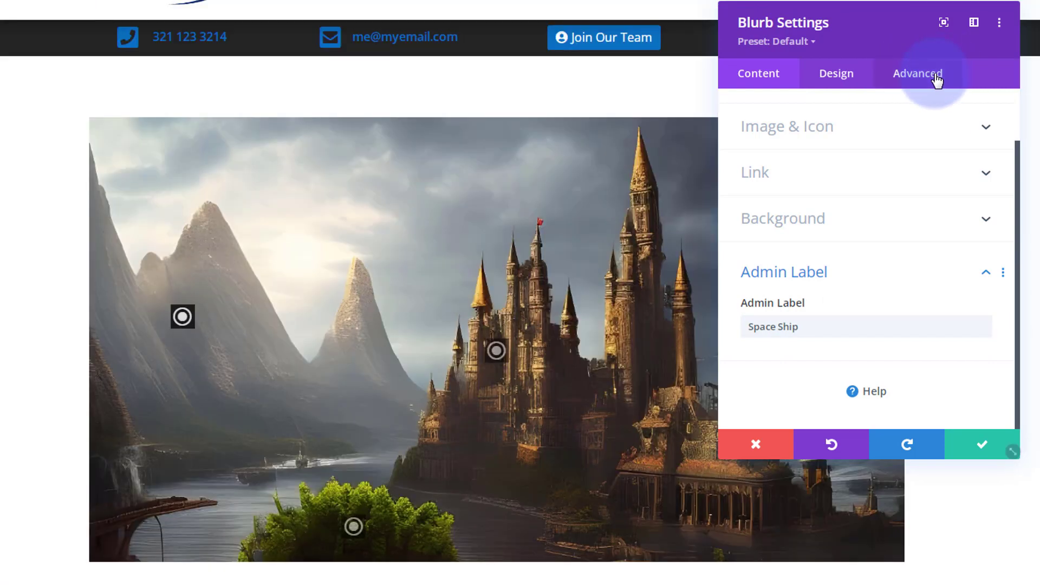
# Anchor the absolutely positioned Space Ship blurb at the upper-right corner of the image.
pyautogui.click(937, 81)
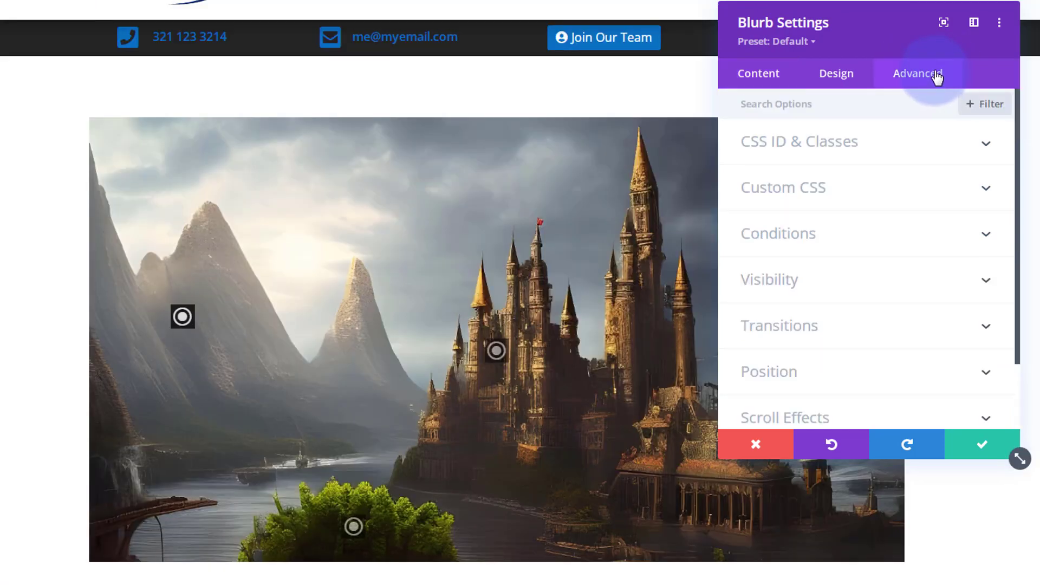
pyautogui.scroll(-3, 928, 155)
pyautogui.moveTo(915, 41); pyautogui.dragTo(499, 126)
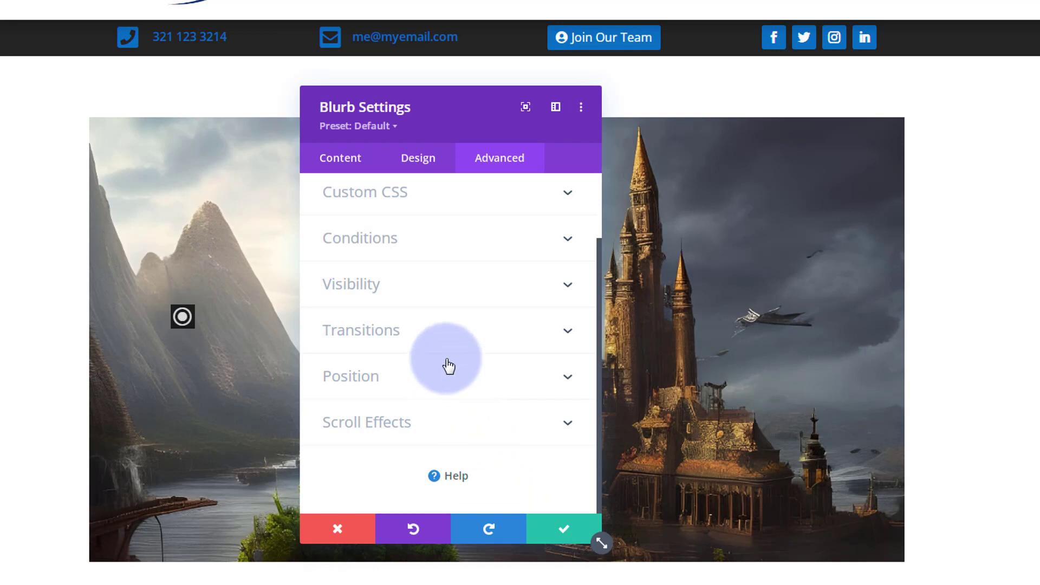
pyautogui.click(445, 378)
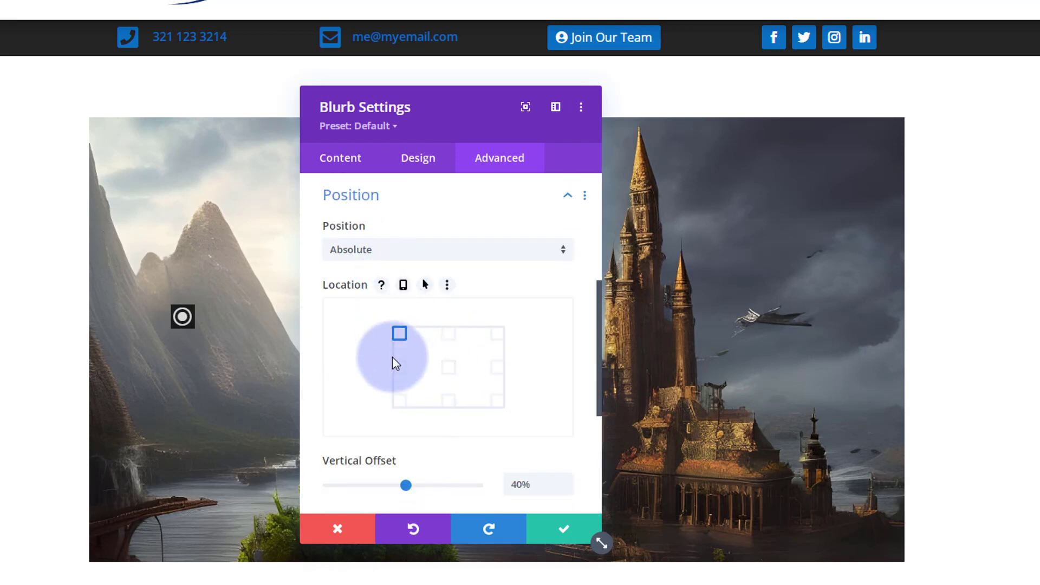
pyautogui.click(496, 335)
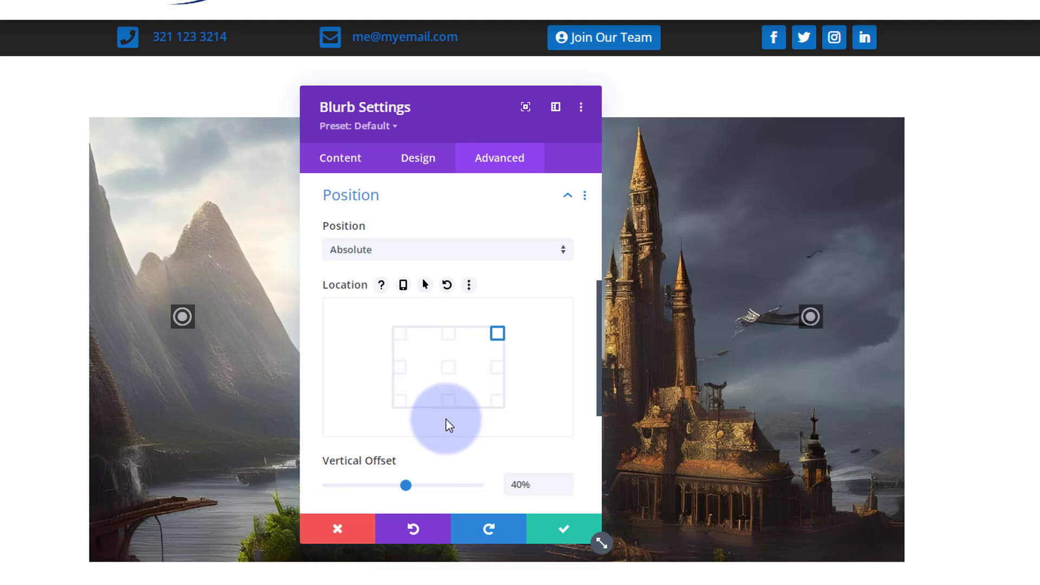
# Set the Space Ship blurb's horizontal offset to 7% and save the module.
pyautogui.scroll(-3, 450, 379)
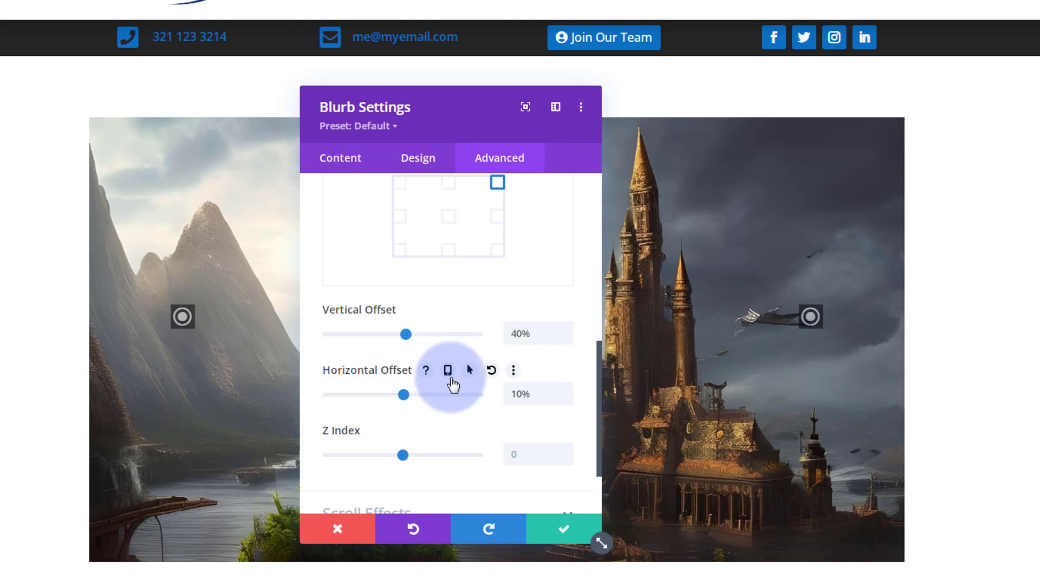
pyautogui.click(564, 397)
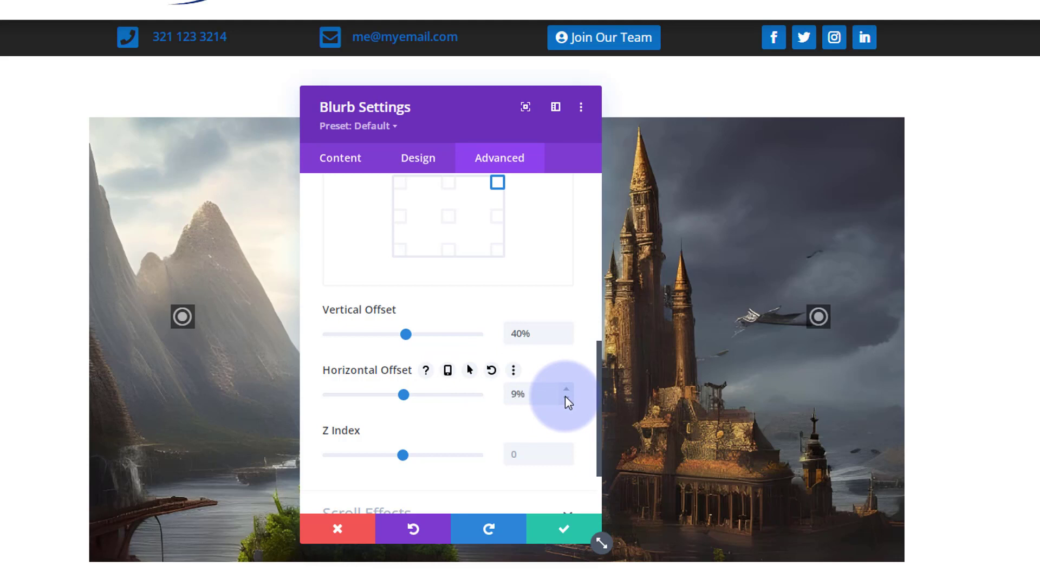
pyautogui.click(564, 397)
pyautogui.click(564, 401)
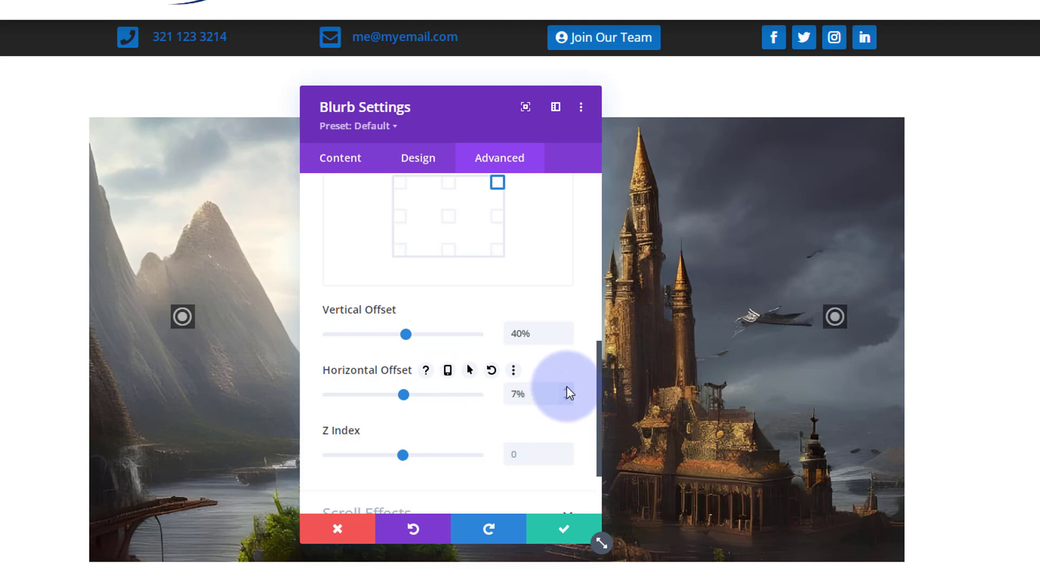
pyautogui.click(562, 531)
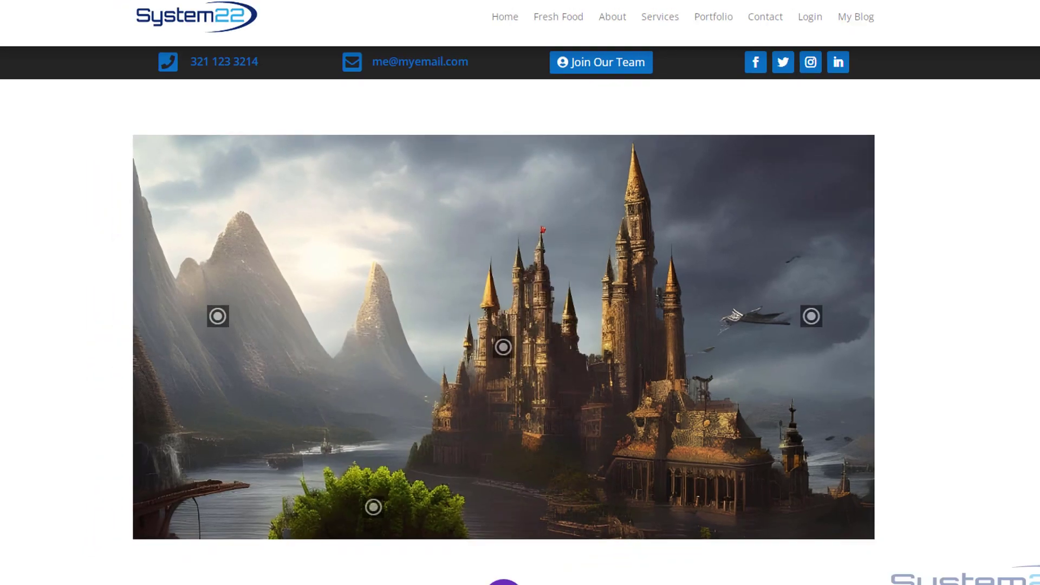
# In the wireframe view, replace the heading in the Trees blurb's body text with "Trees" and save the module.
pyautogui.click(43, 540)
pyautogui.click(41, 541)
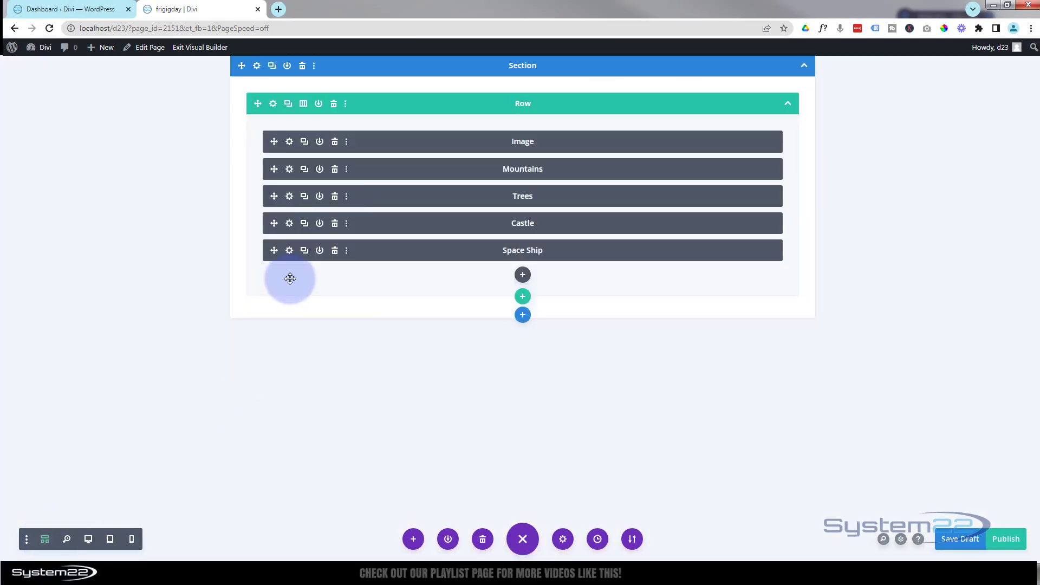
pyautogui.click(289, 197)
pyautogui.moveTo(450, 408); pyautogui.dragTo(400, 407)
pyautogui.write('Trees')
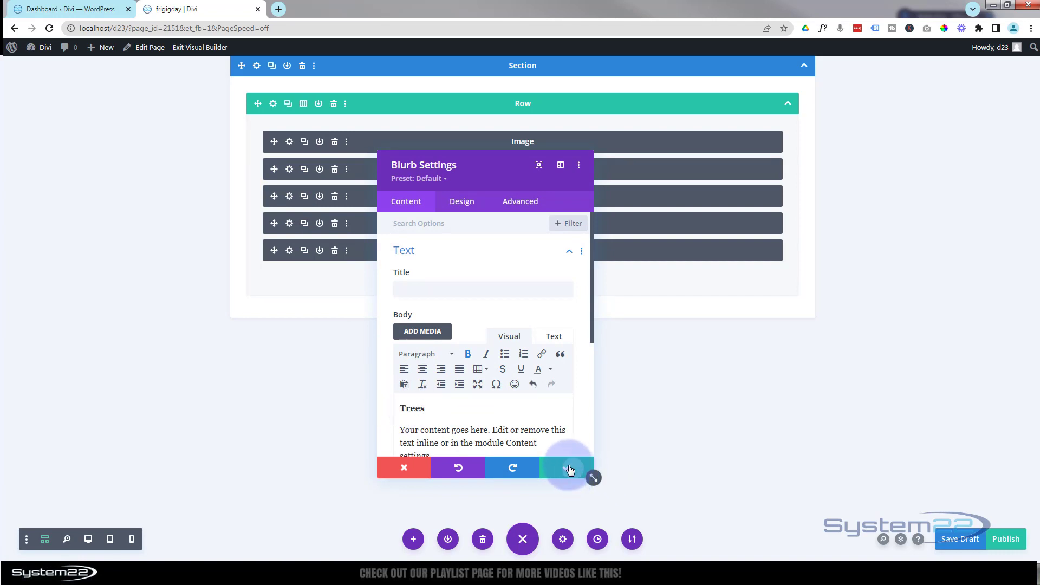
pyautogui.click(585, 473)
# Replace the "Mountains" heading in the Castle blurb's body text with "Castle" and save the module.
pyautogui.click(289, 240)
pyautogui.moveTo(454, 407); pyautogui.dragTo(397, 407)
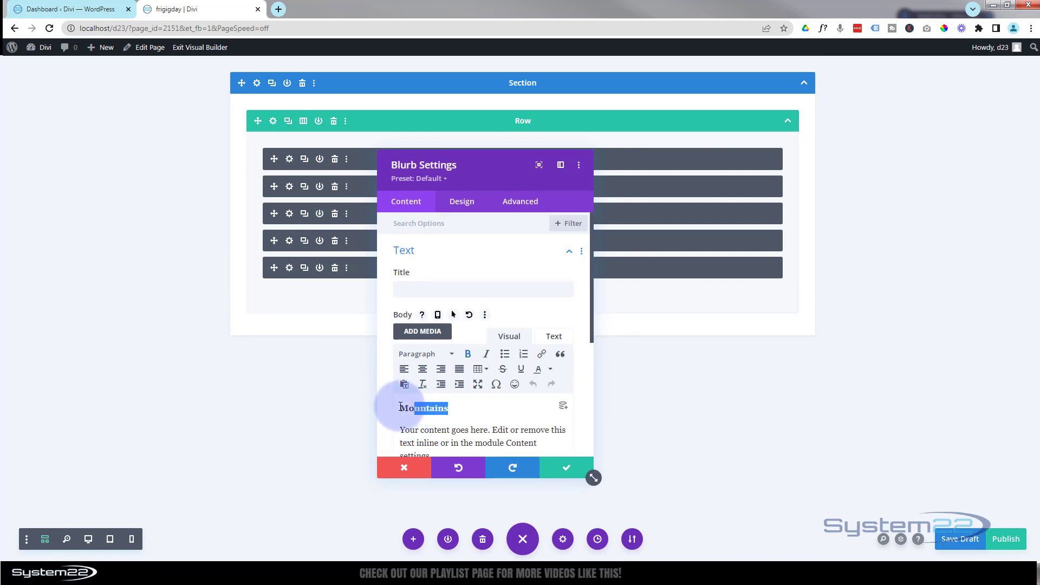
pyautogui.write('Castle')
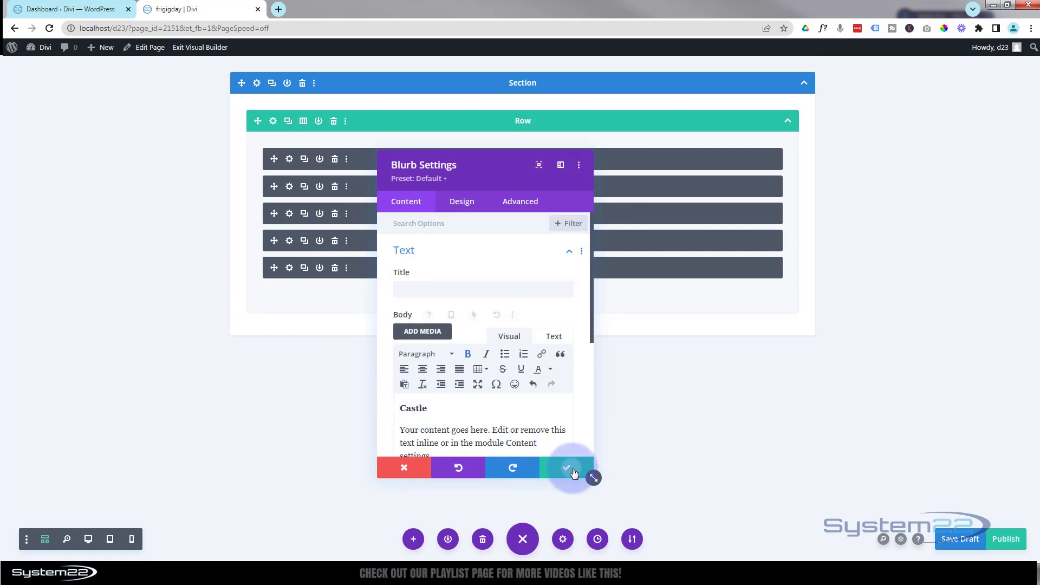
pyautogui.click(570, 466)
# Save the page as a draft and exit the visual builder to check the hotspots on the front-end page.
pyautogui.click(960, 542)
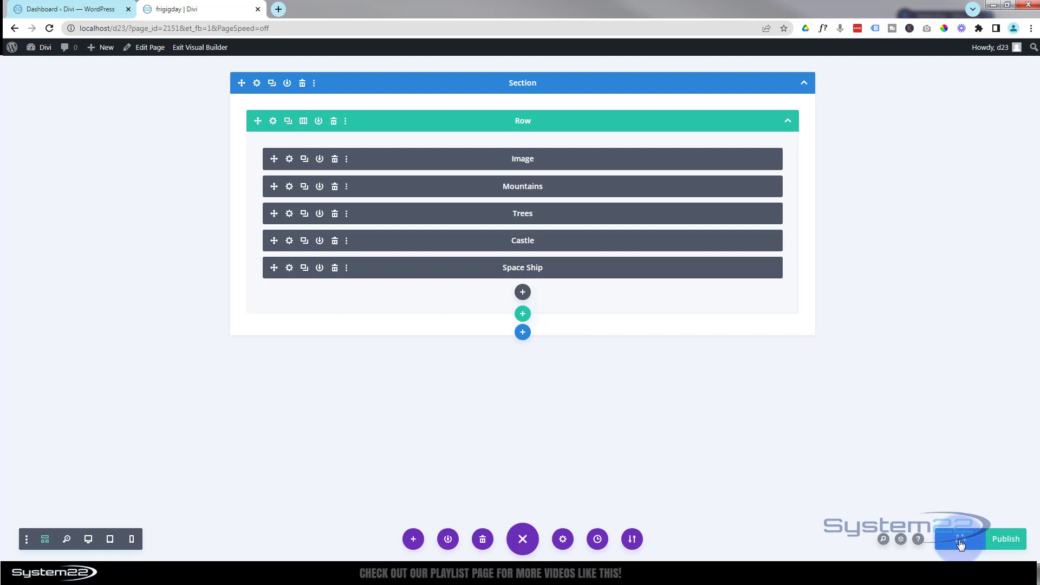
pyautogui.click(208, 48)
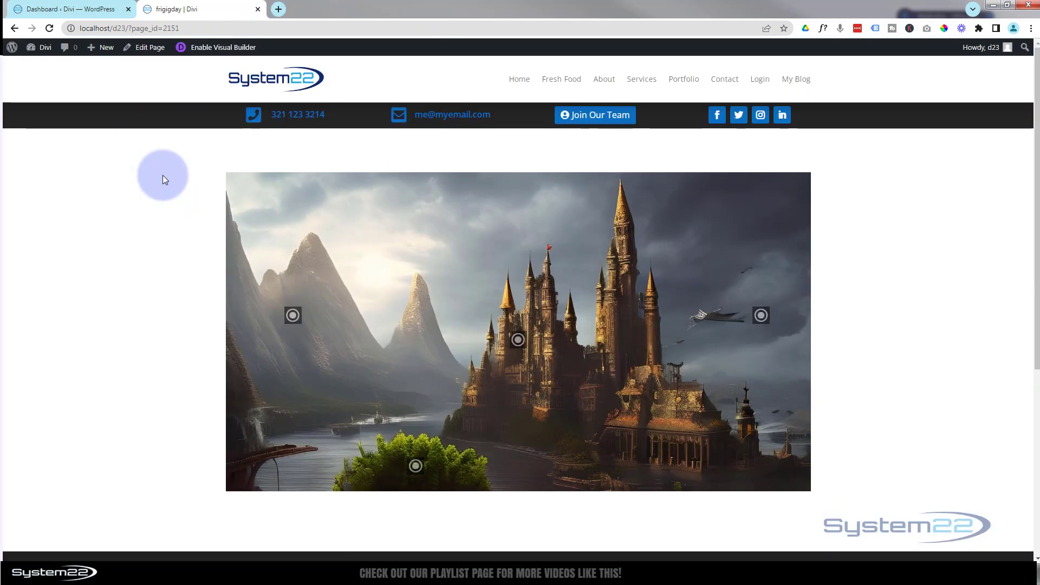
pyautogui.moveTo(292, 315)
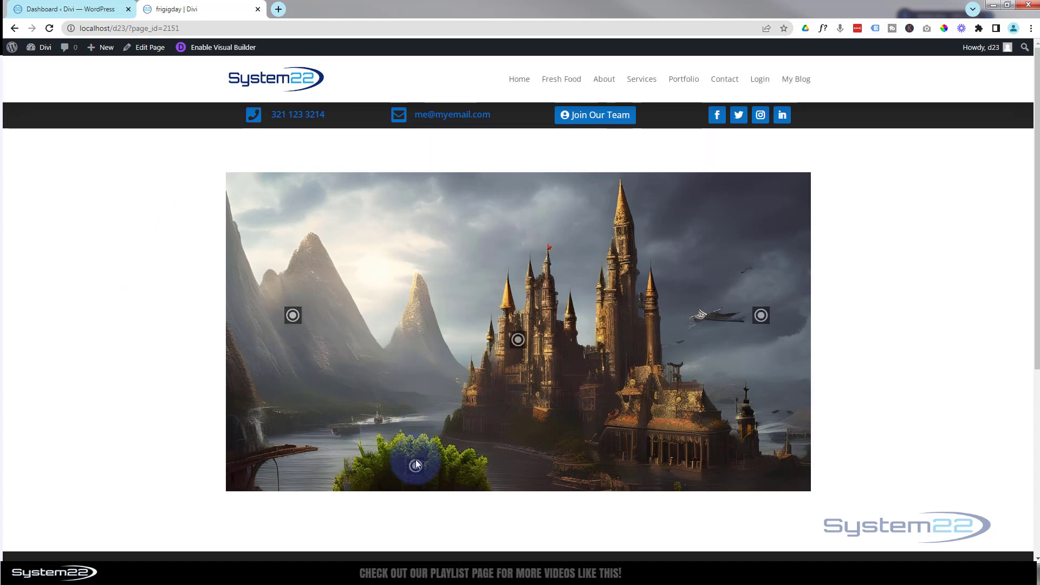
pyautogui.moveTo(416, 464)
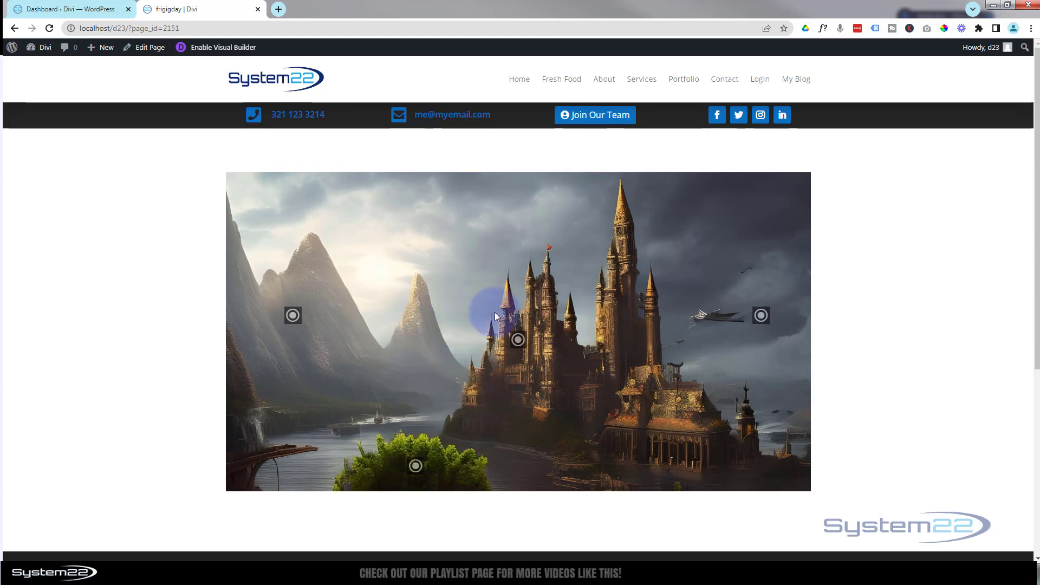
pyautogui.moveTo(516, 340)
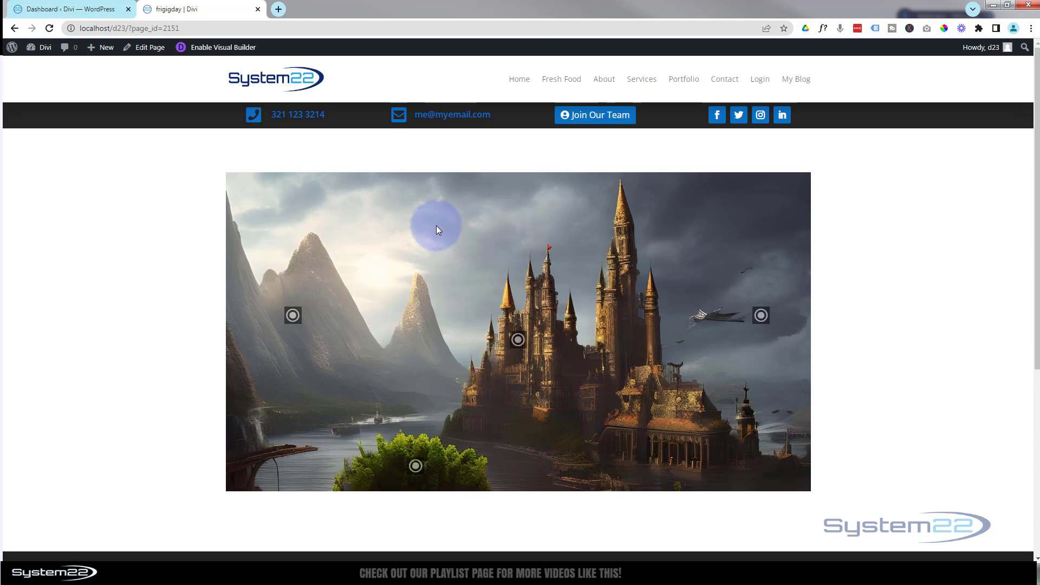
# Preview the page in the browser's iPhone 12 Pro emulation and test the Mountains, Trees, Castle and Space Ship hotspots one by one.
pyautogui.hotkey('ctrl', 'shift', 'i')
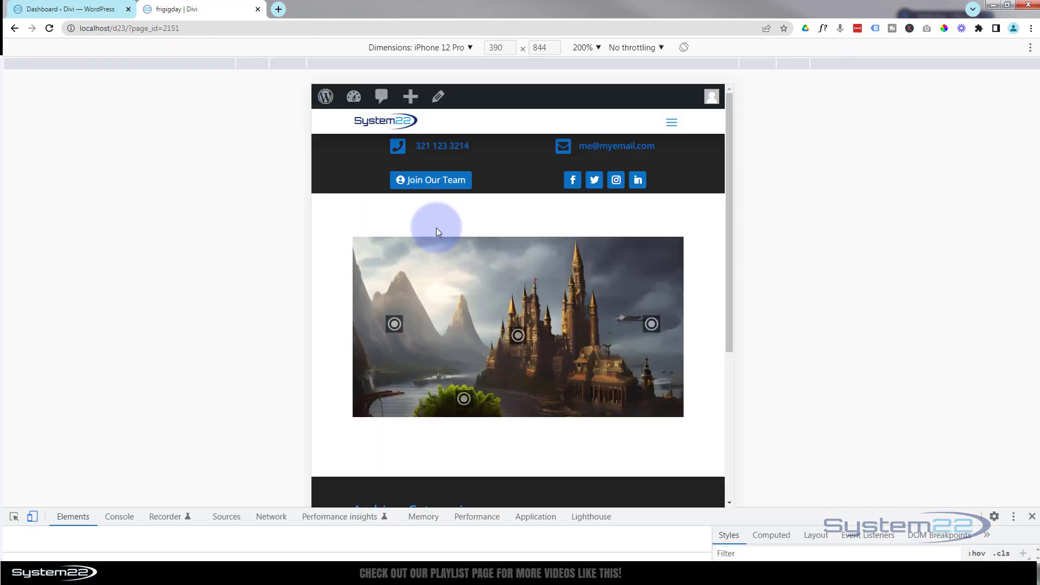
pyautogui.click(410, 97)
pyautogui.scroll(-5, 413, 212)
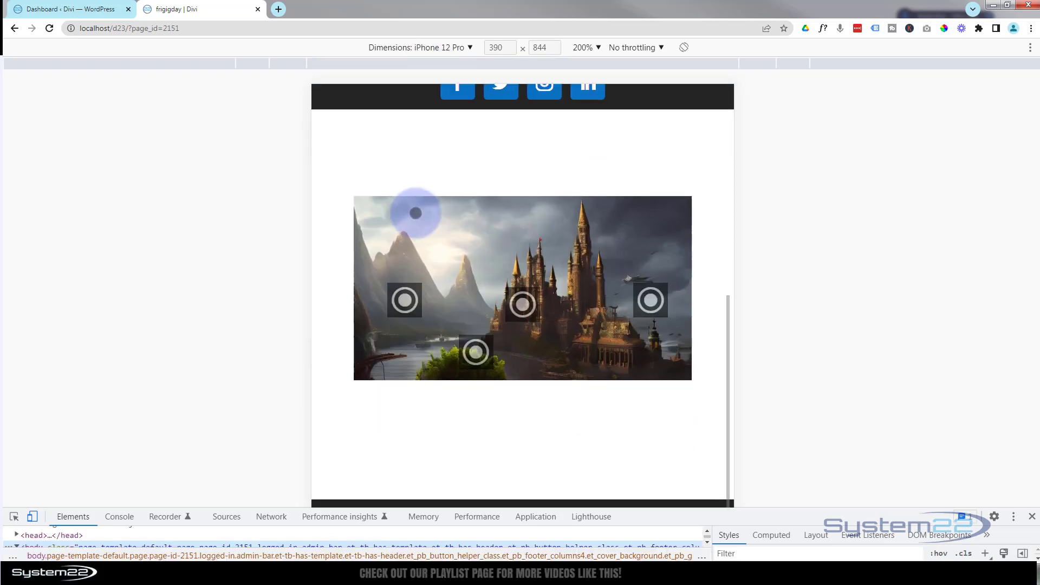
pyautogui.scroll(2, 393, 214)
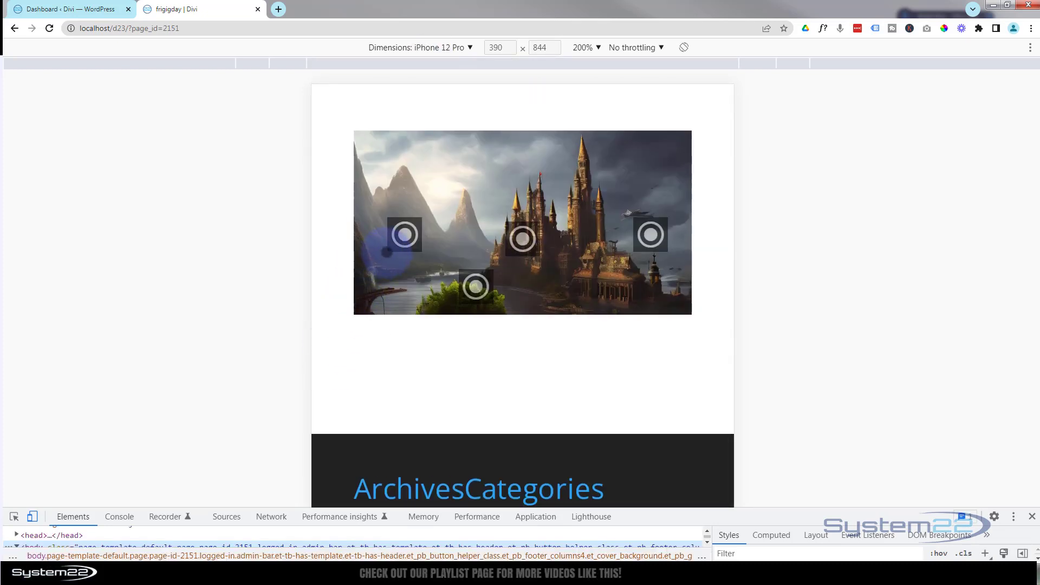
pyautogui.click(405, 234)
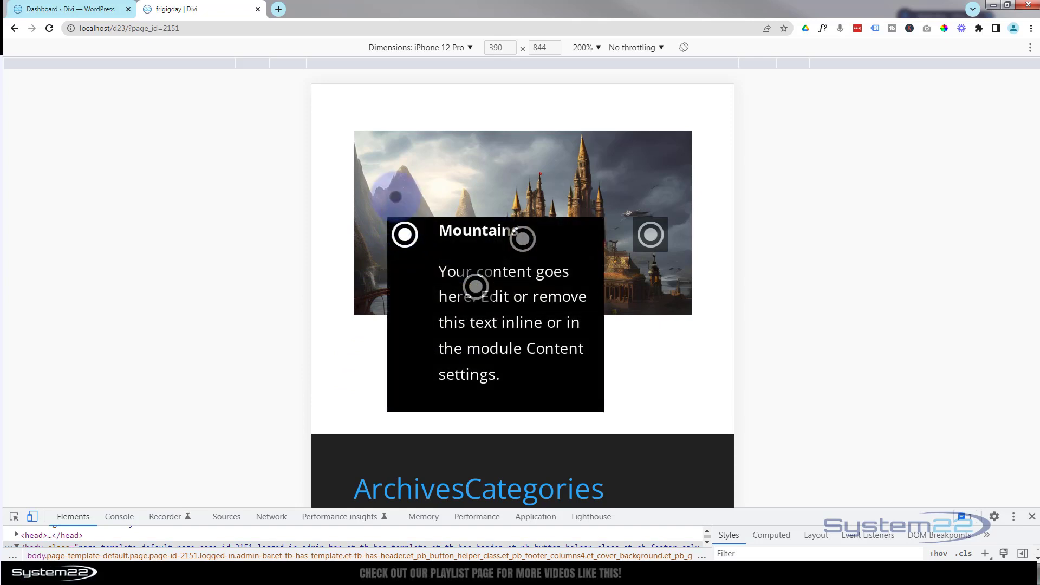
pyautogui.click(332, 193)
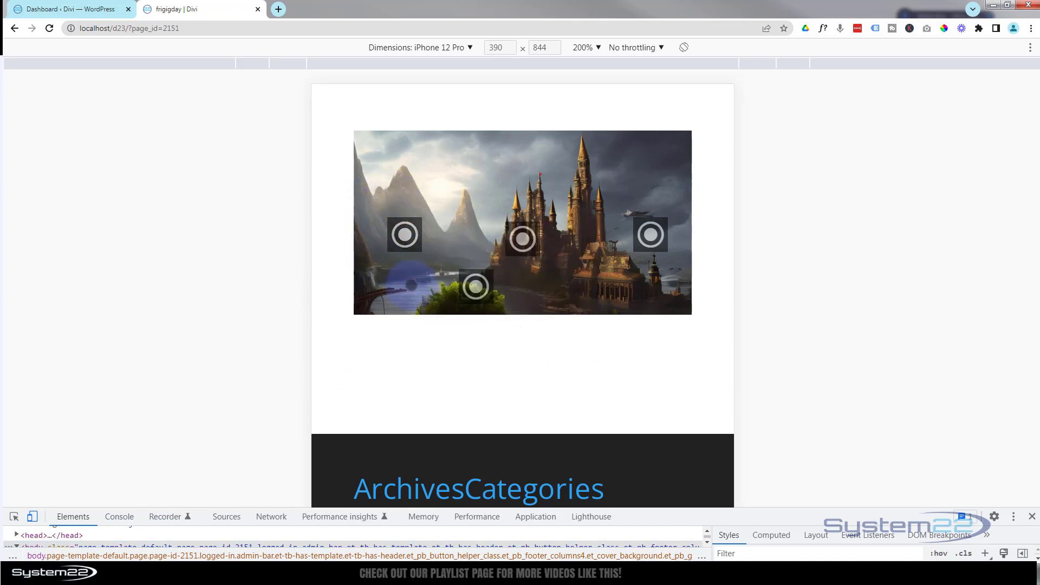
pyautogui.click(475, 286)
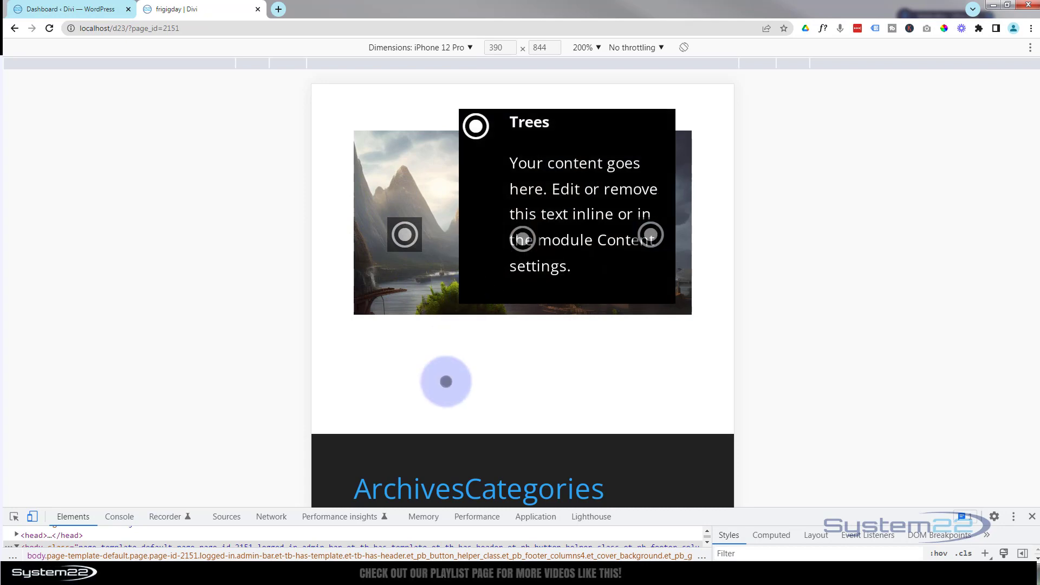
pyautogui.click(460, 377)
pyautogui.click(521, 237)
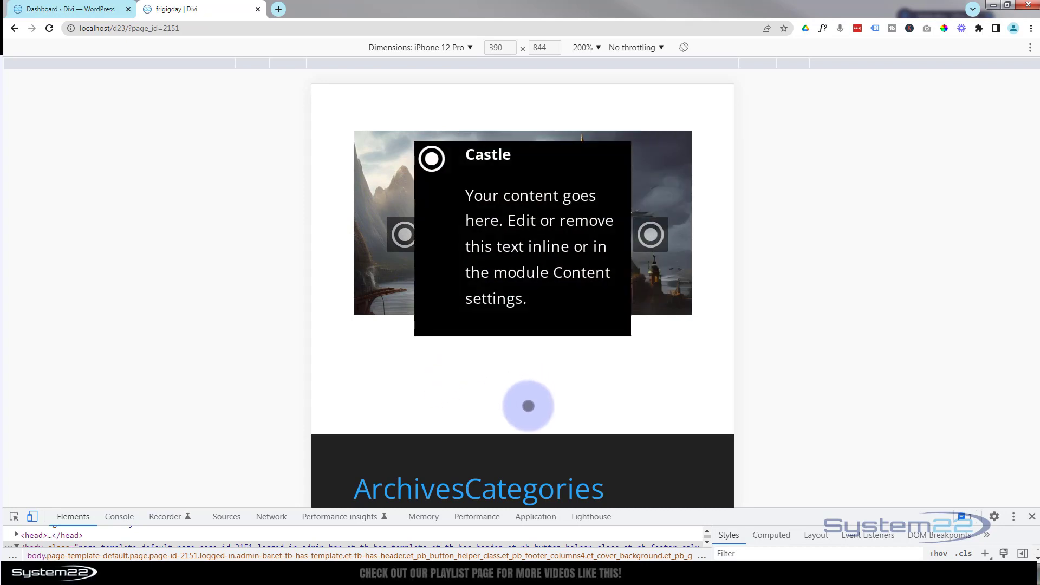
pyautogui.click(581, 360)
pyautogui.click(650, 234)
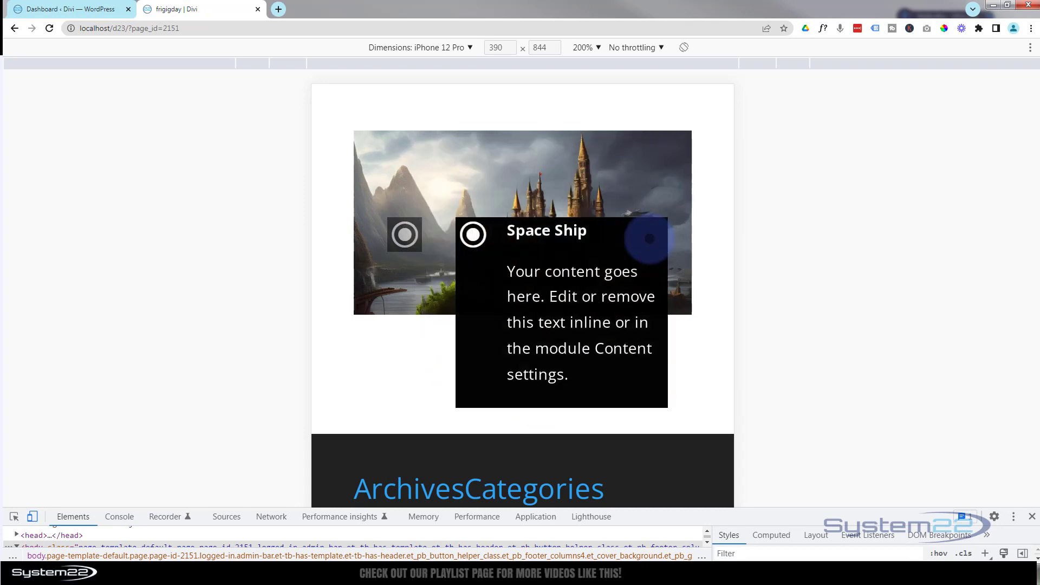
pyautogui.click(378, 359)
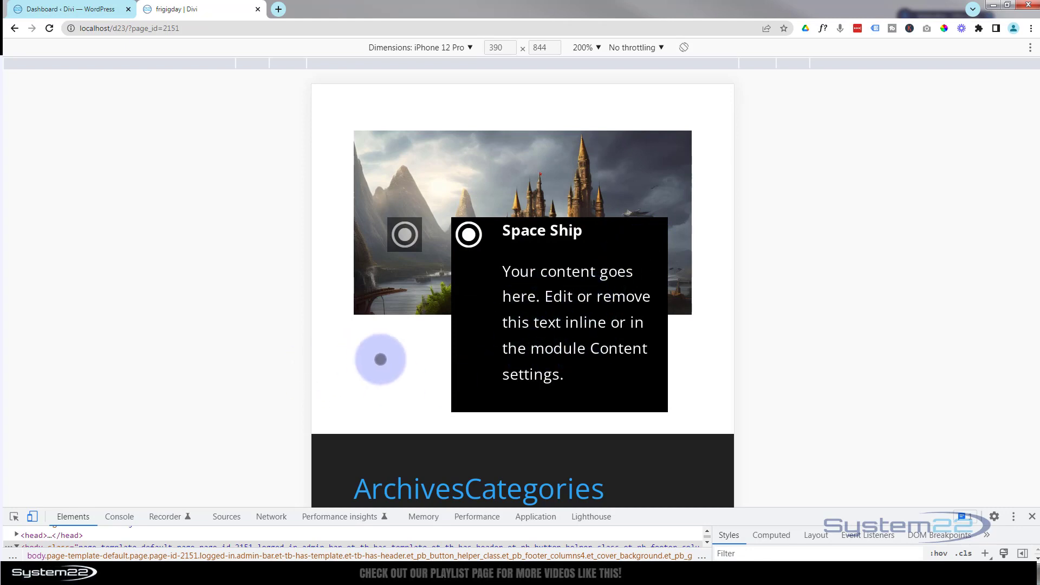
# Switch the emulated device to iPad Air and set the preview zoom to 100%.
pyautogui.click(415, 48)
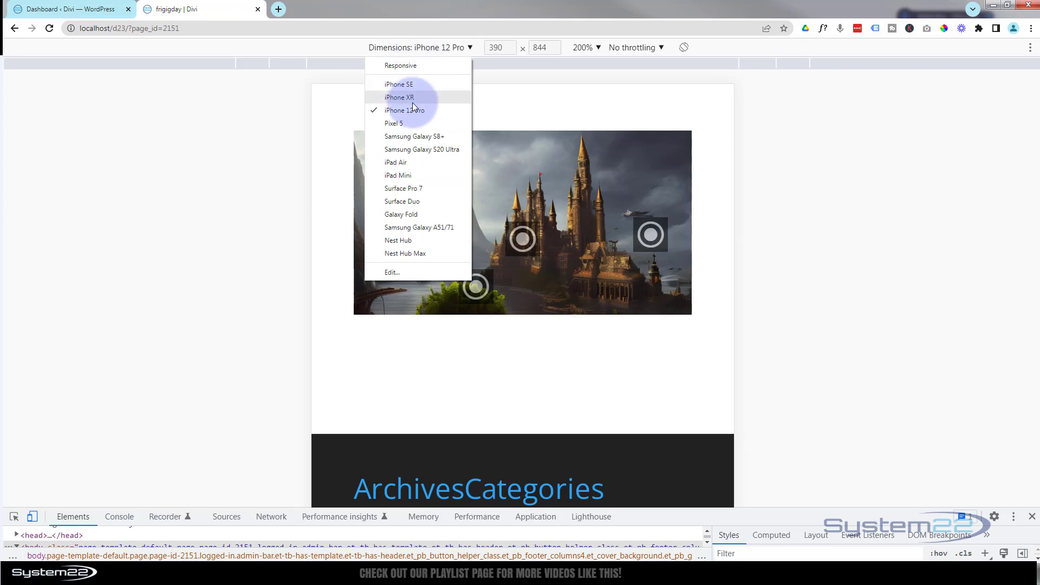
pyautogui.click(407, 162)
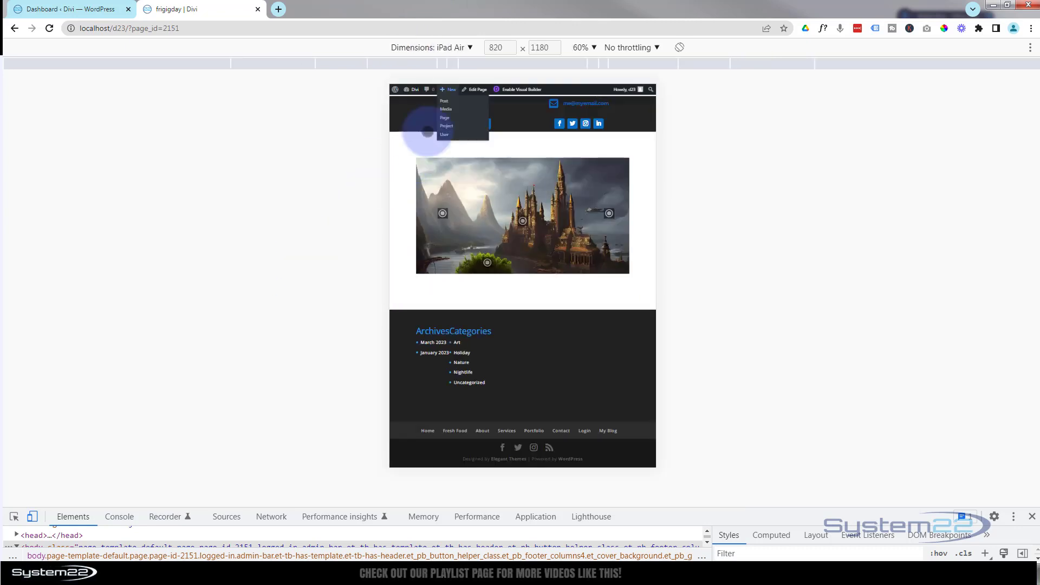
pyautogui.click(578, 49)
pyautogui.click(597, 91)
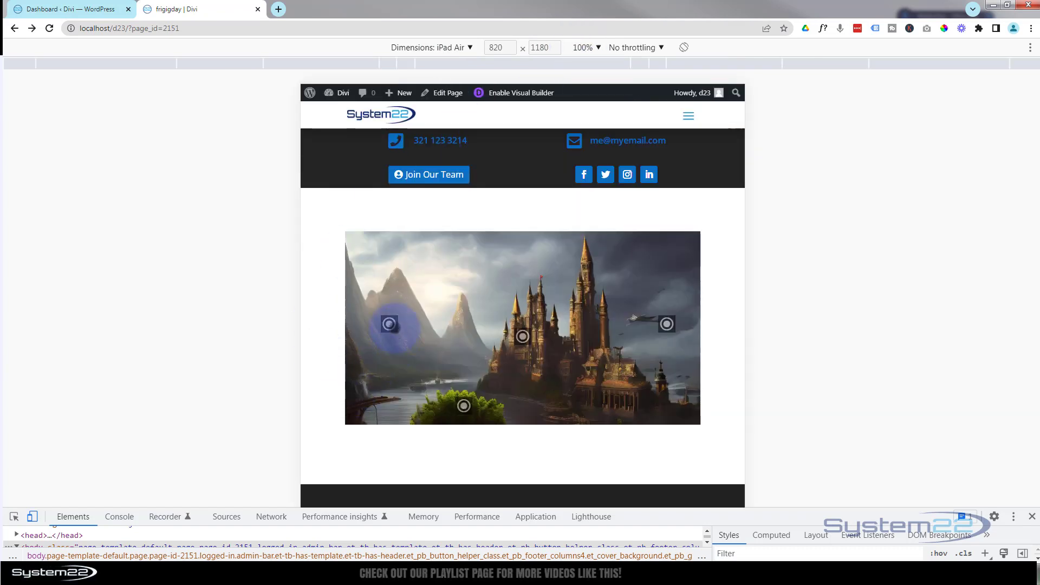
# Test the Mountains, Trees, Castle and Space Ship hotspots in the tablet preview, and close the developer tools.
pyautogui.click(389, 323)
pyautogui.click(407, 244)
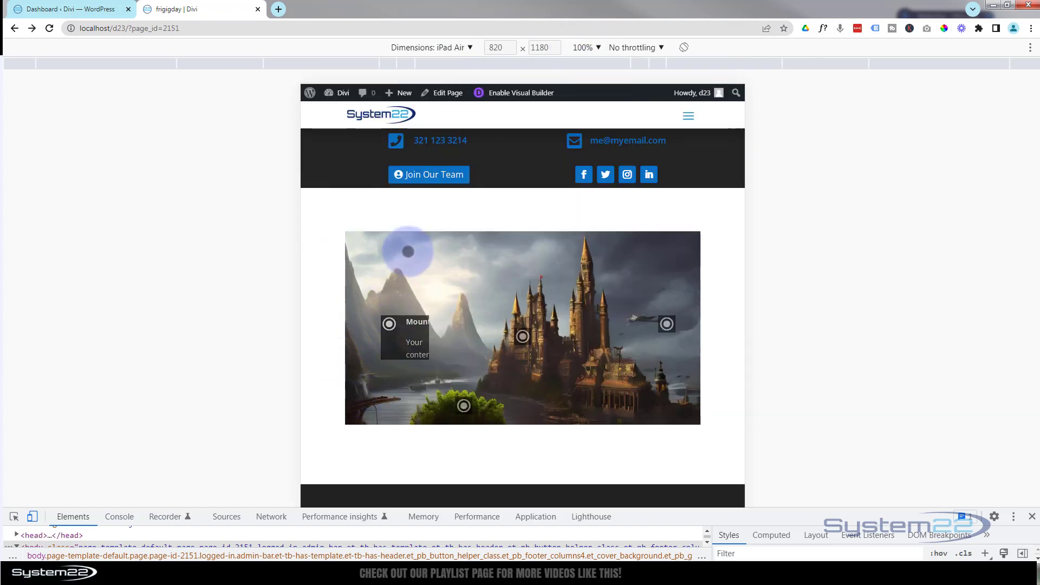
pyautogui.click(463, 405)
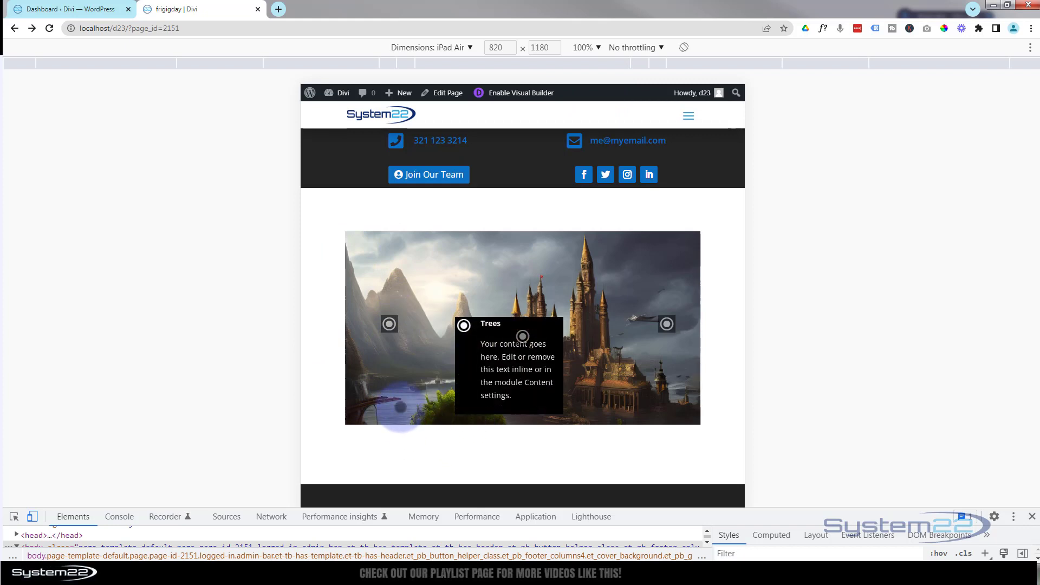
pyautogui.click(522, 337)
pyautogui.click(522, 336)
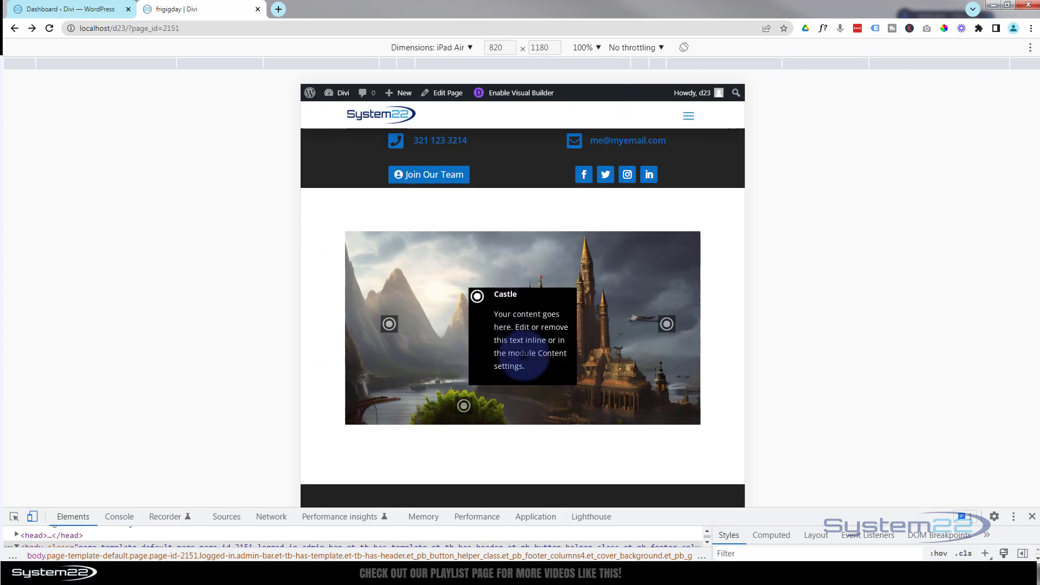
pyautogui.click(543, 418)
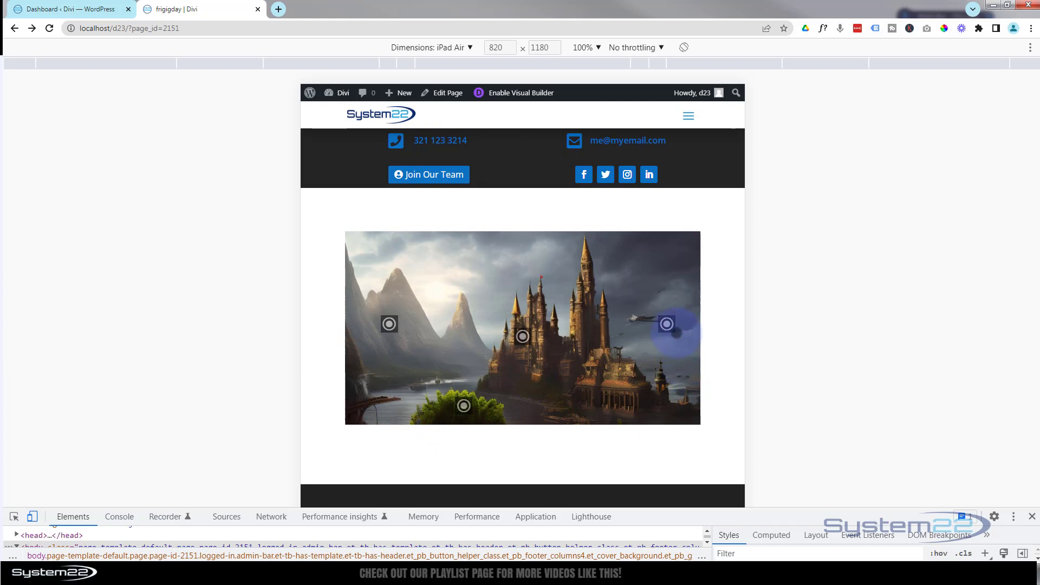
pyautogui.click(666, 323)
pyautogui.click(733, 364)
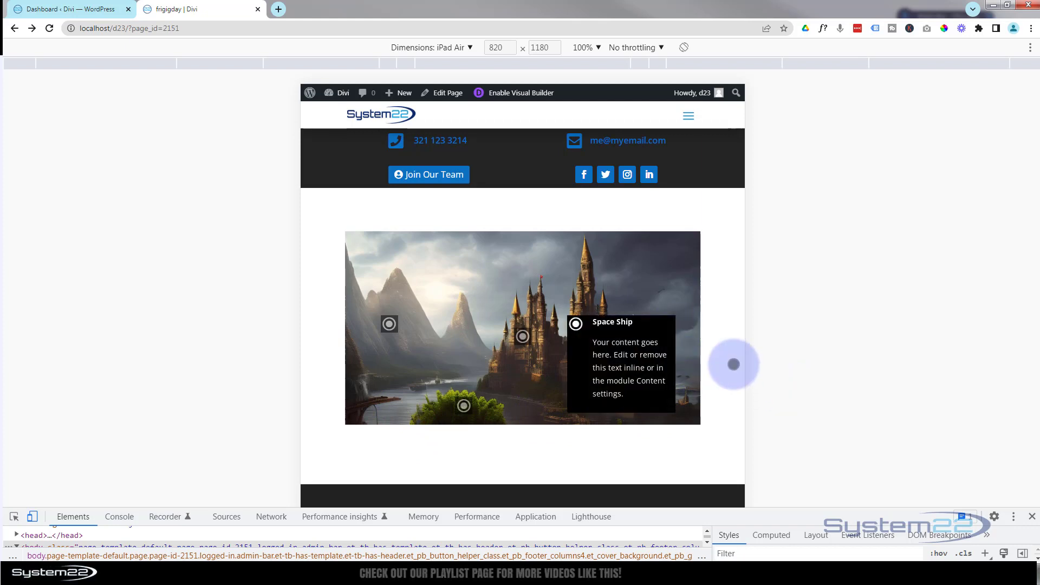
pyautogui.click(1031, 516)
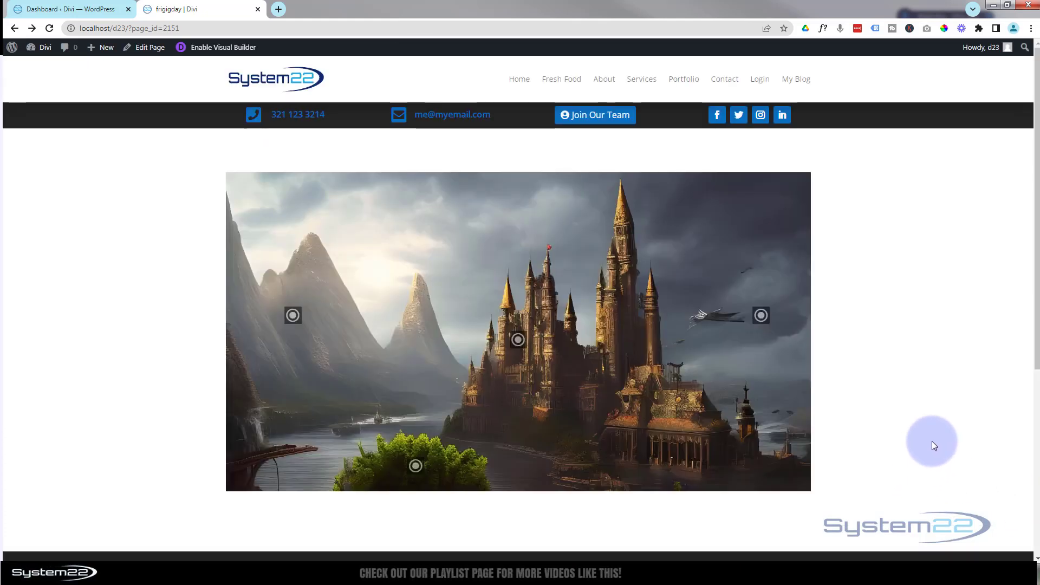